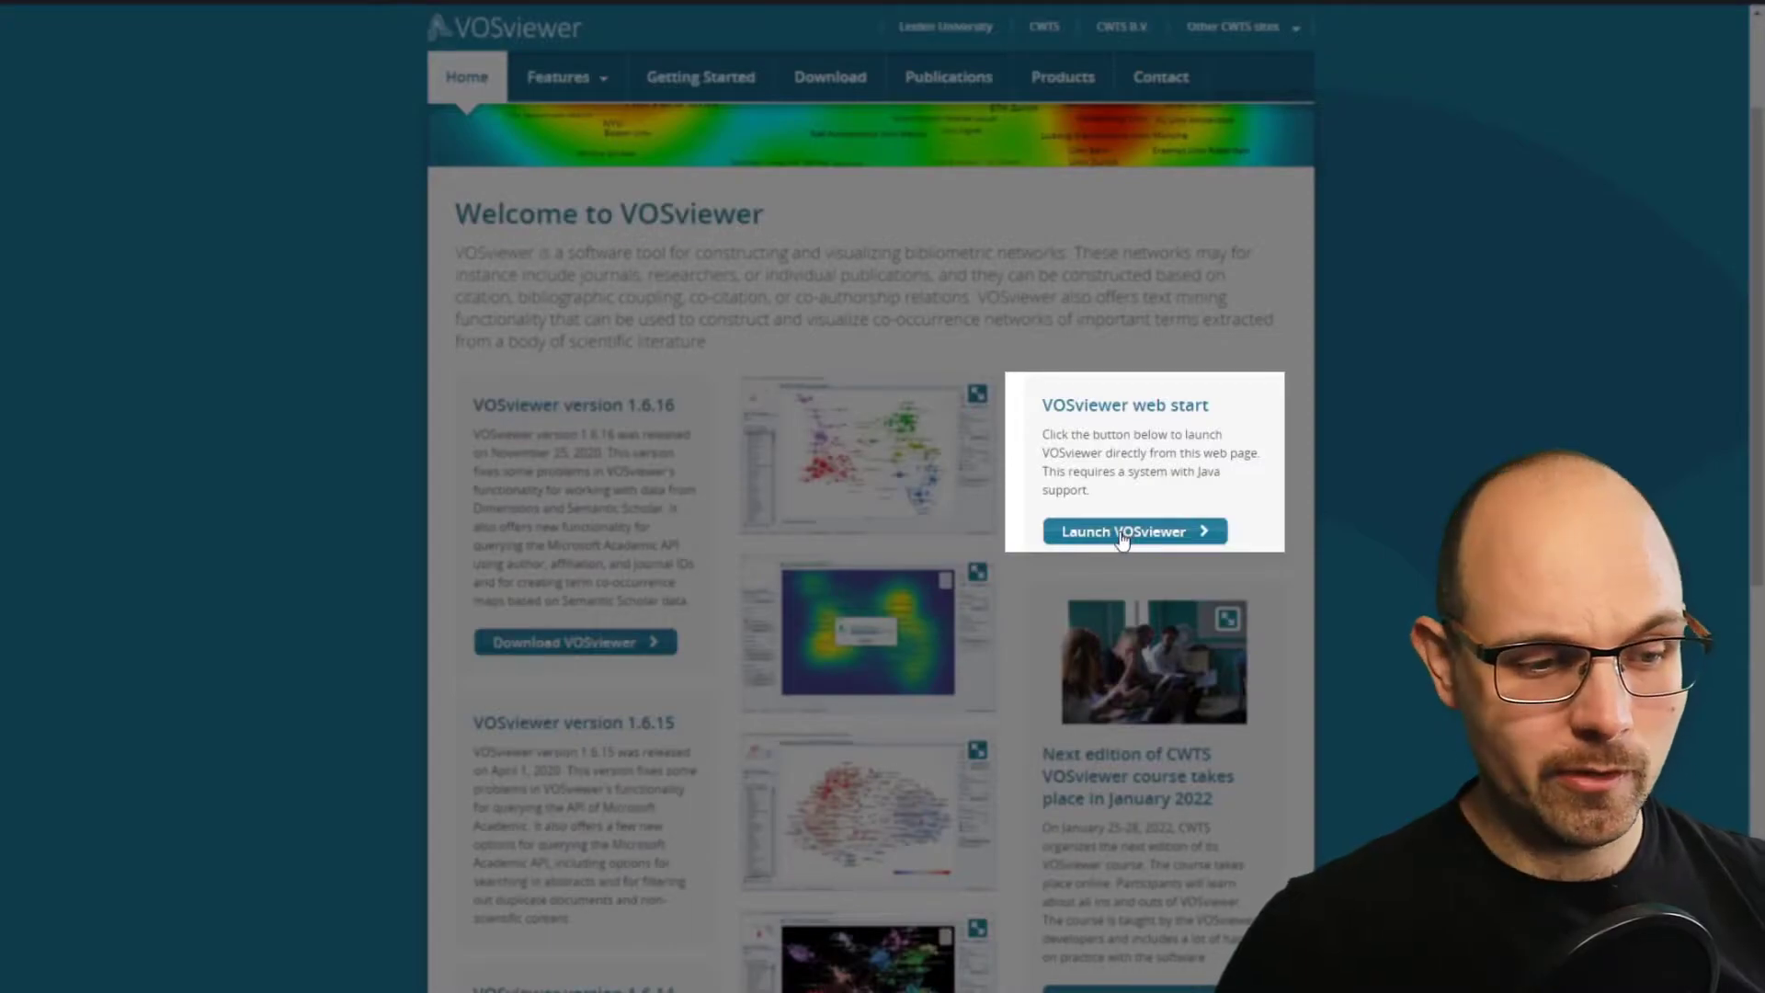
Launch VOSviewer from its website and start creating a map based on bibliographic data.
click(1127, 535)
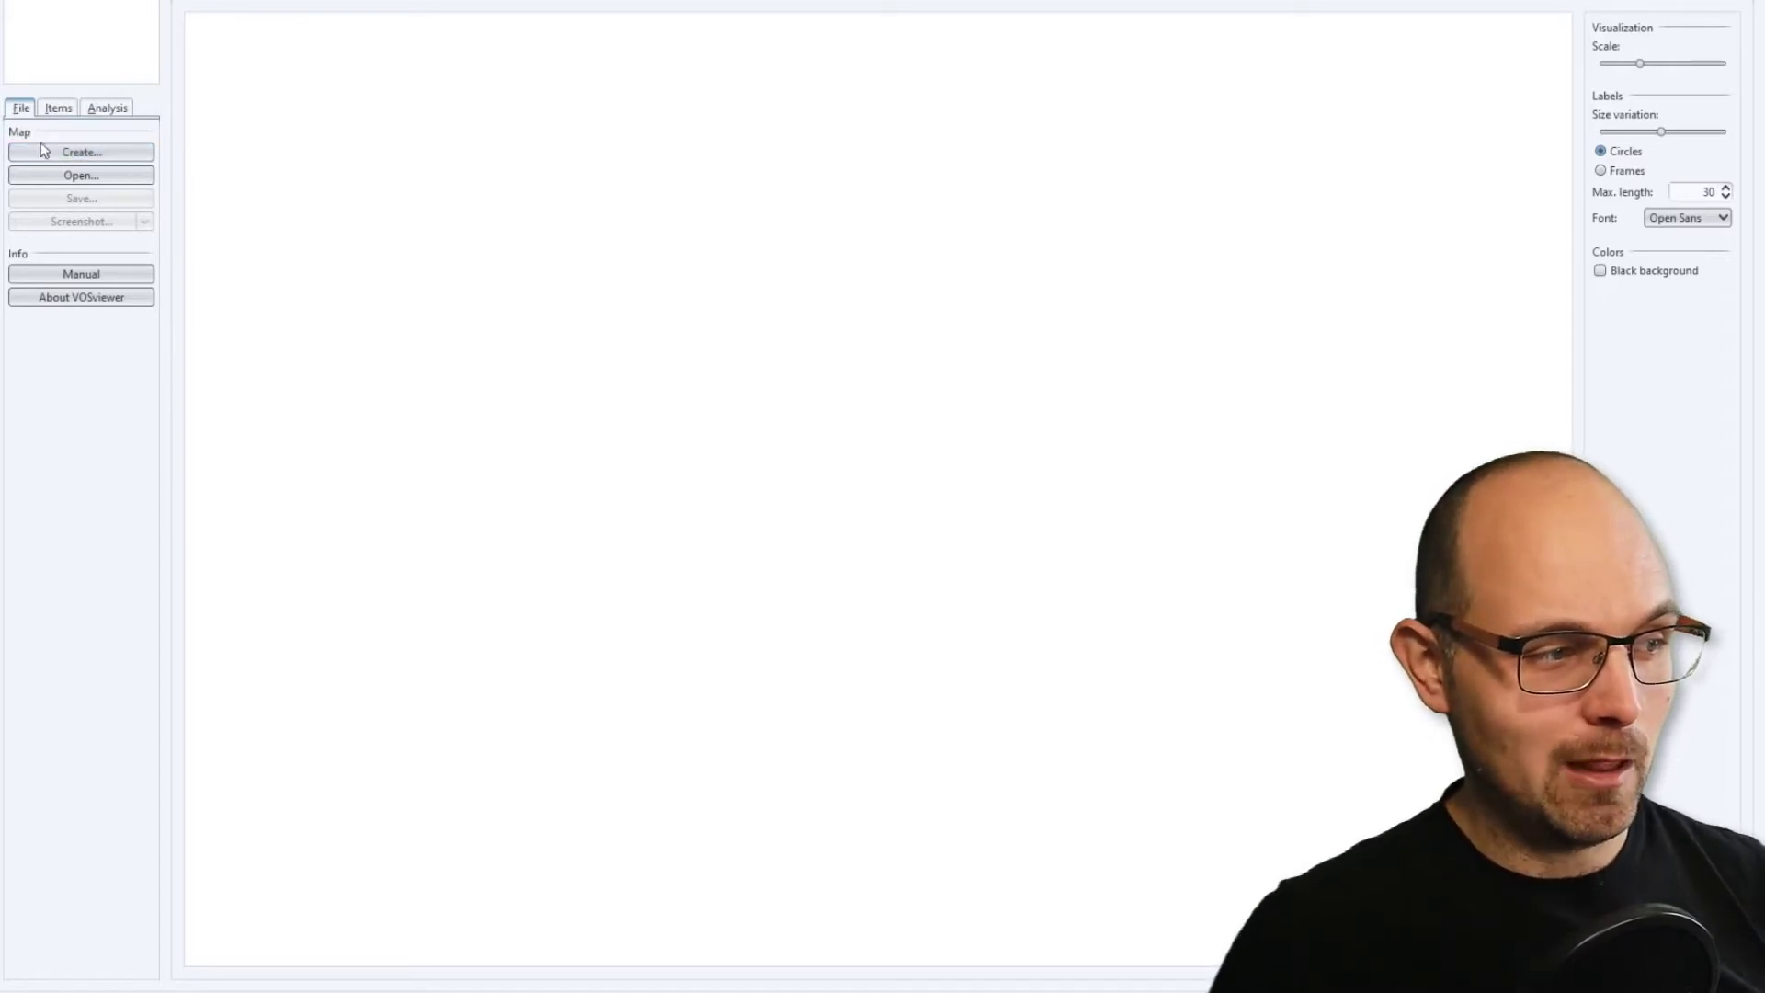
click(91, 158)
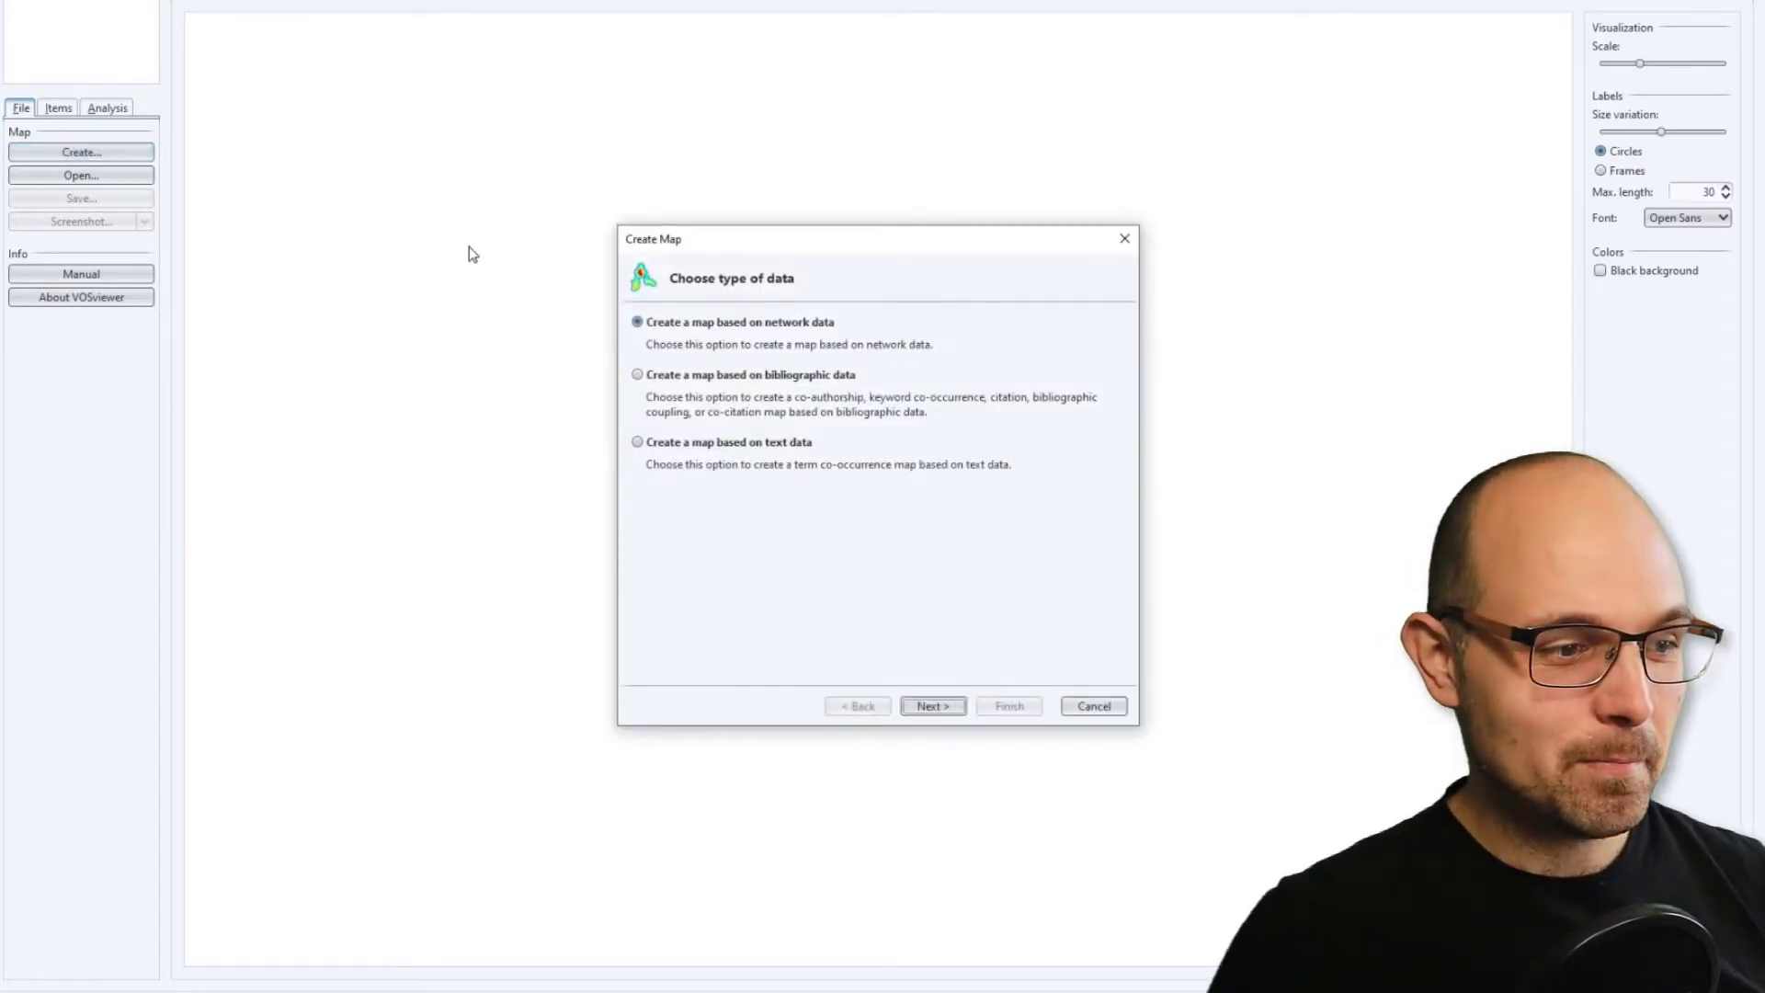
click(731, 379)
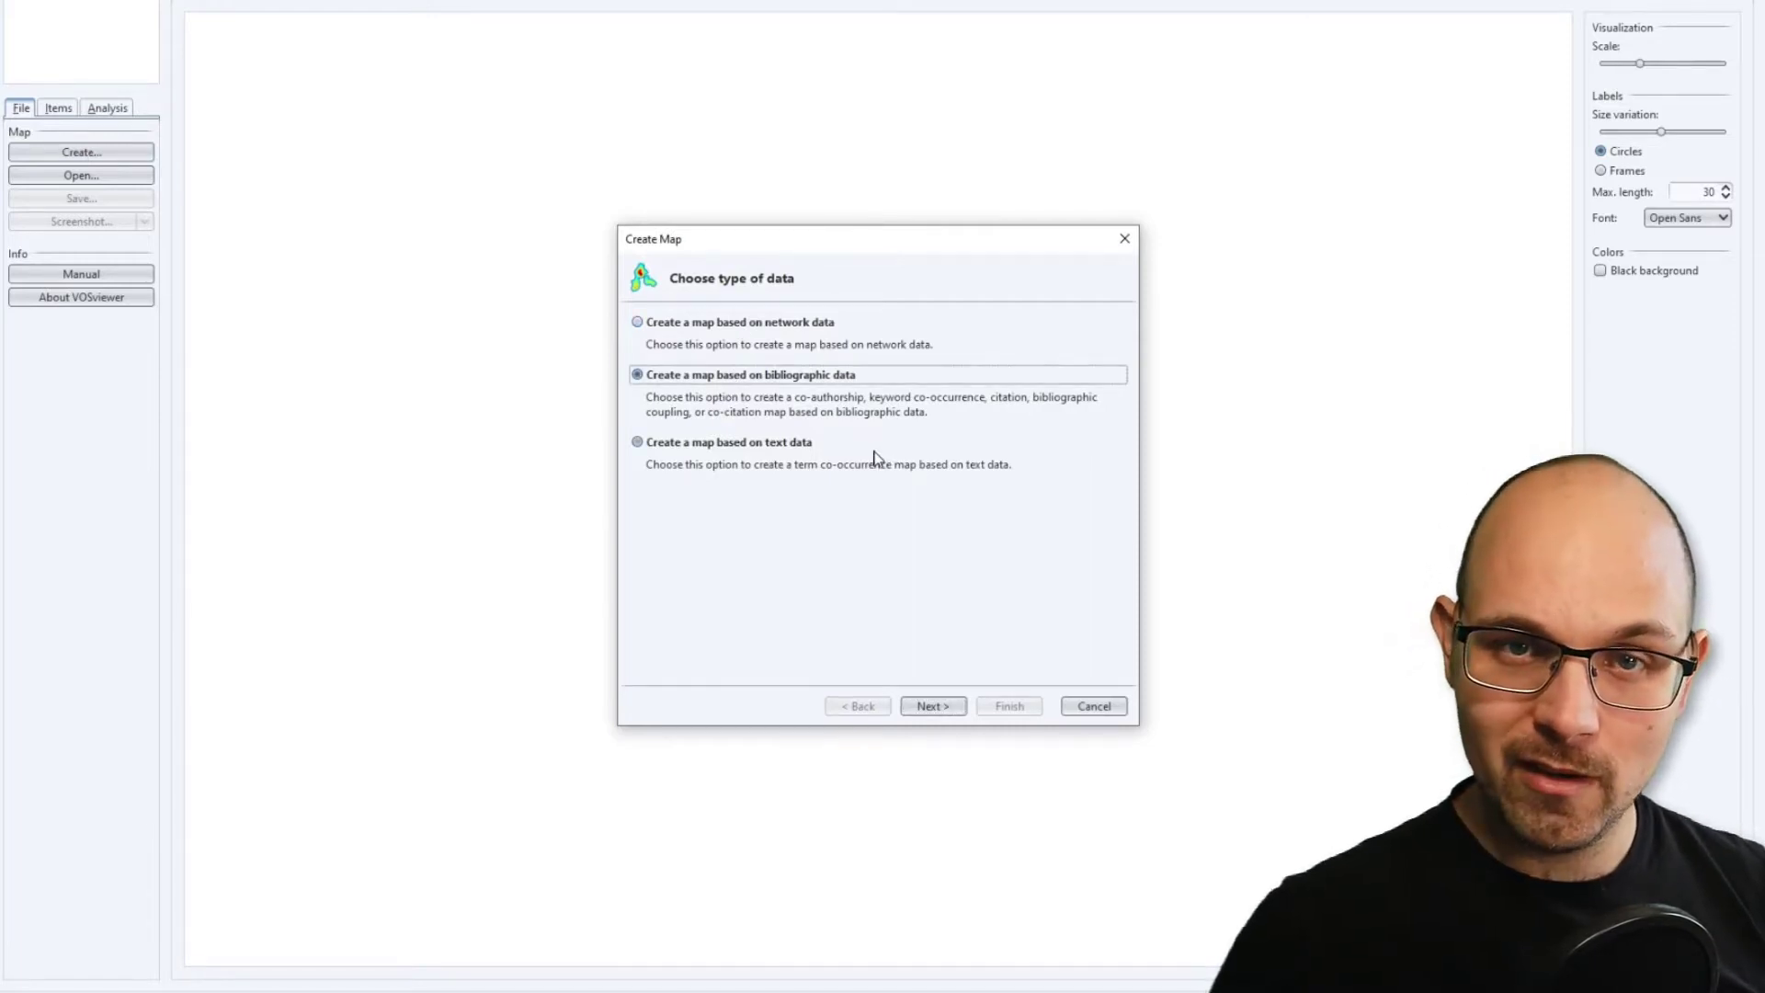
click(936, 706)
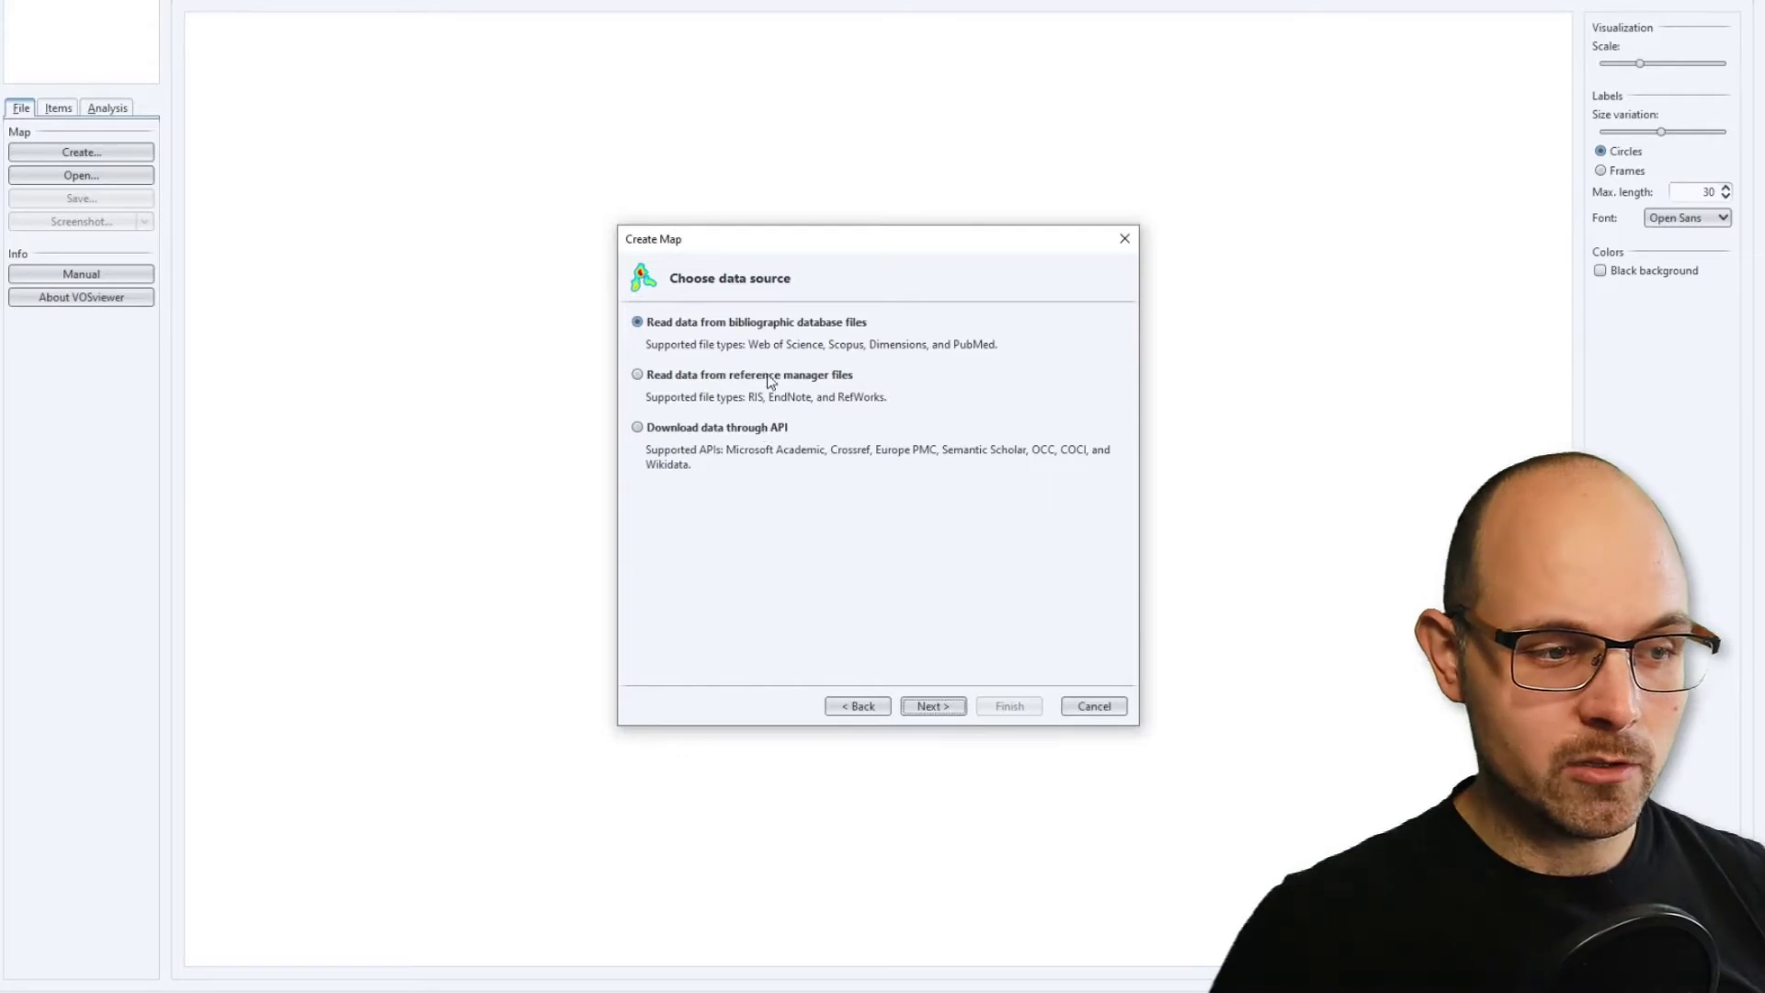
Choose to read the map data from bibliographic database files, after trying the option to download through an API.
click(778, 431)
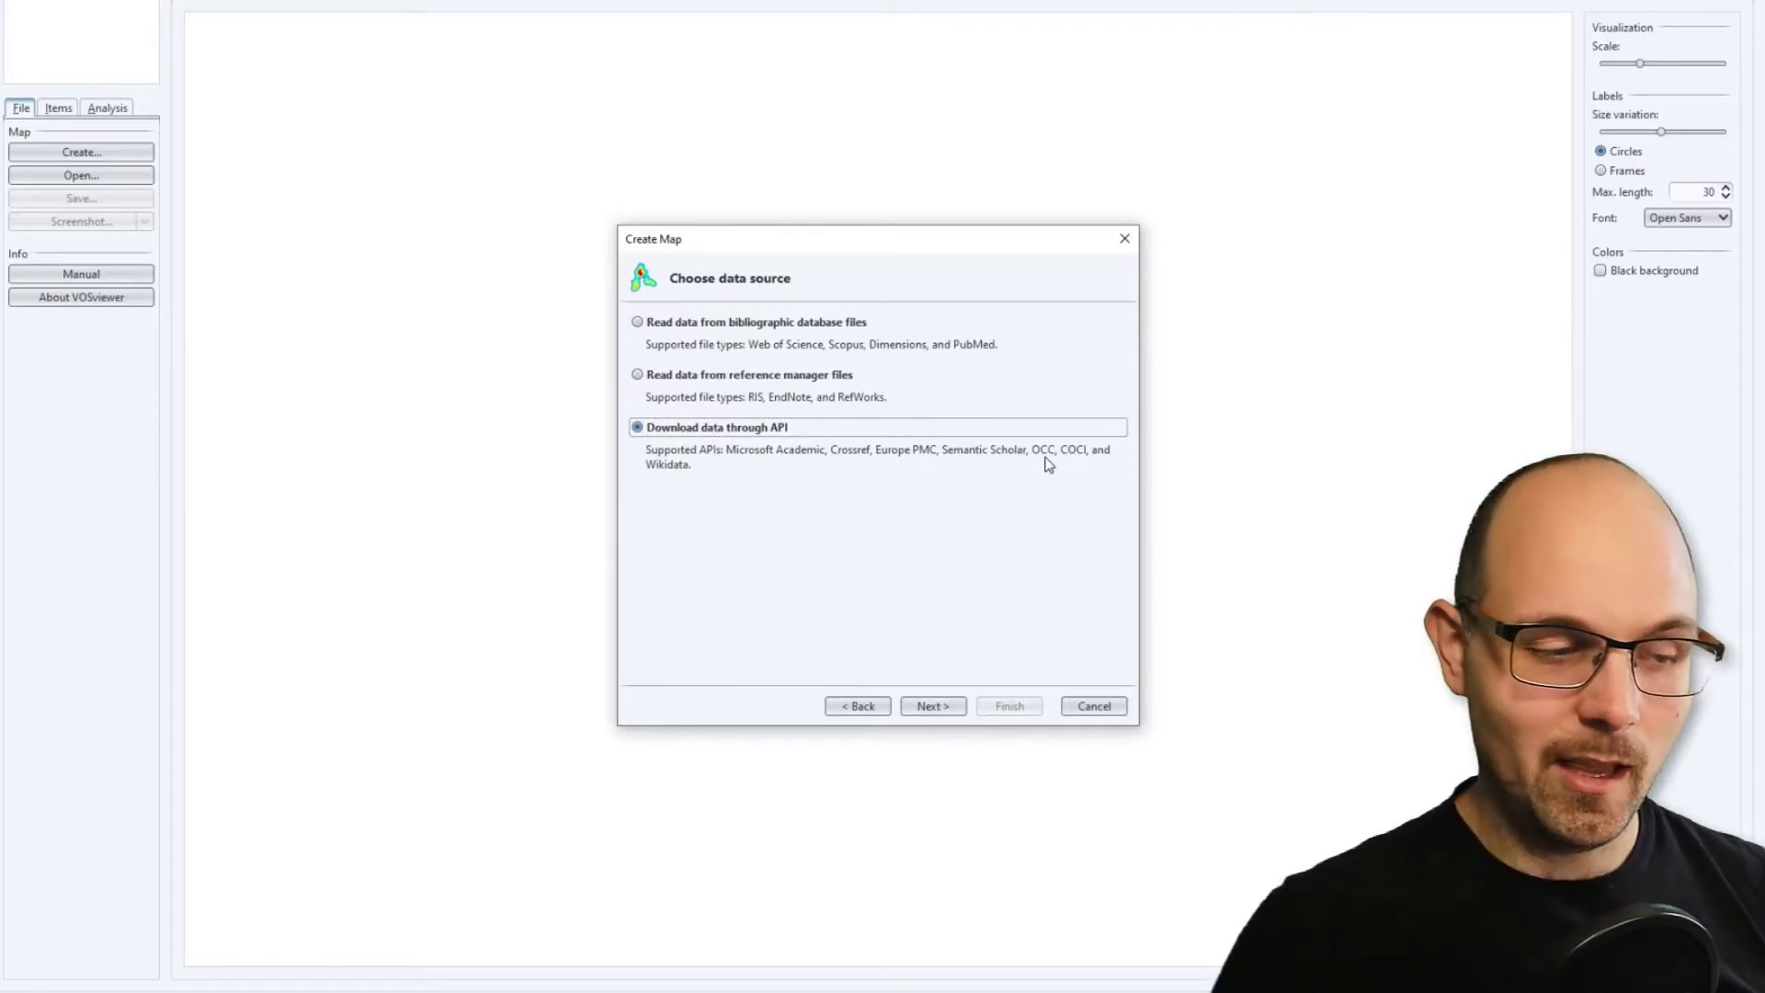
click(797, 329)
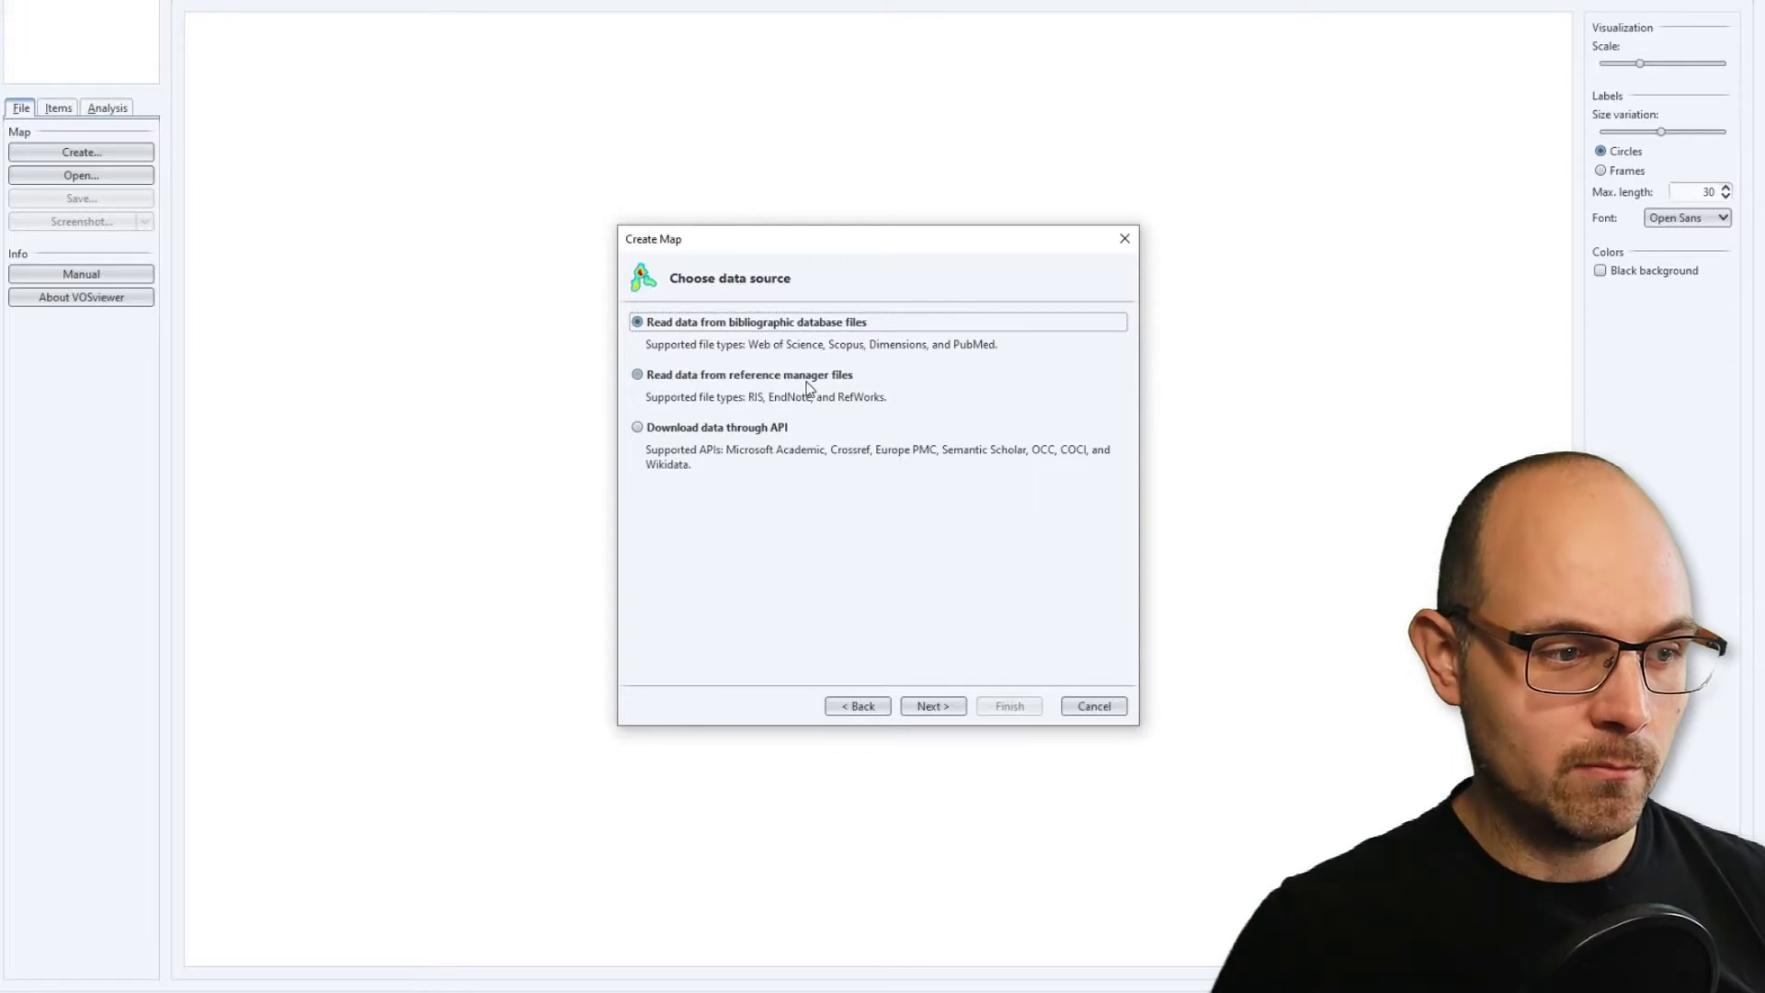
click(936, 706)
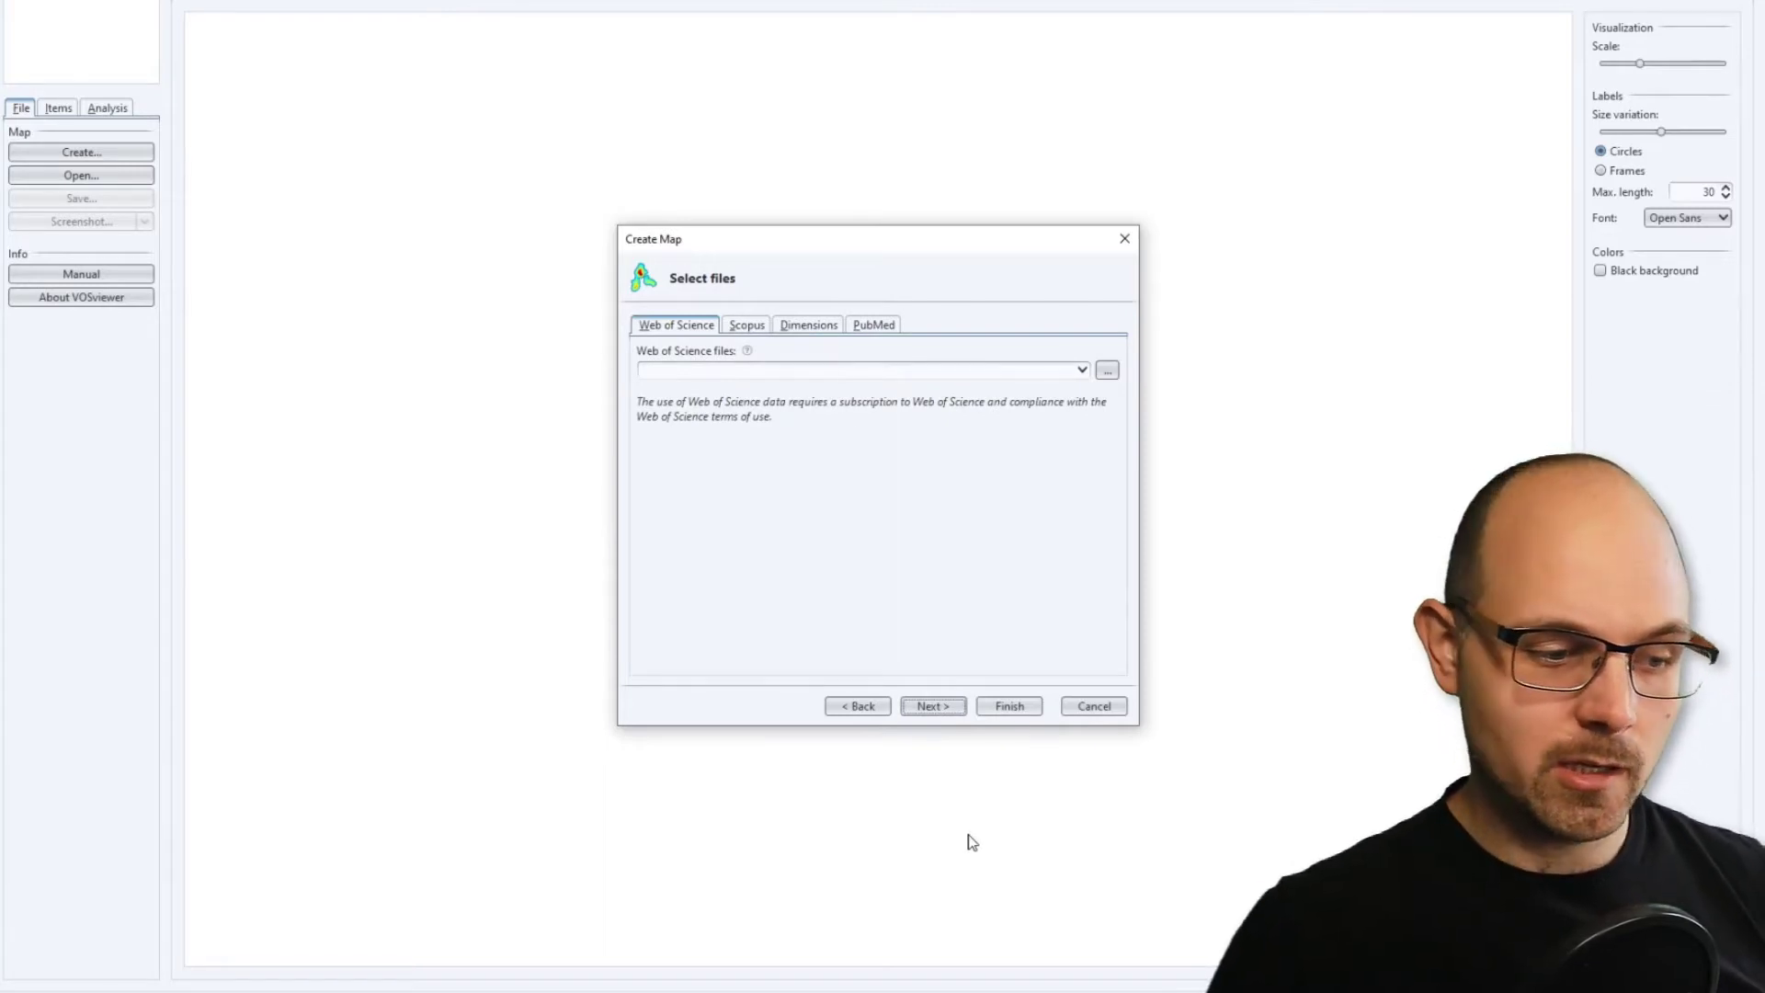
Switch to Web of Science in the browser and search the Core Collection for the topic "Evidence-based education".
mouse_move(457, 985)
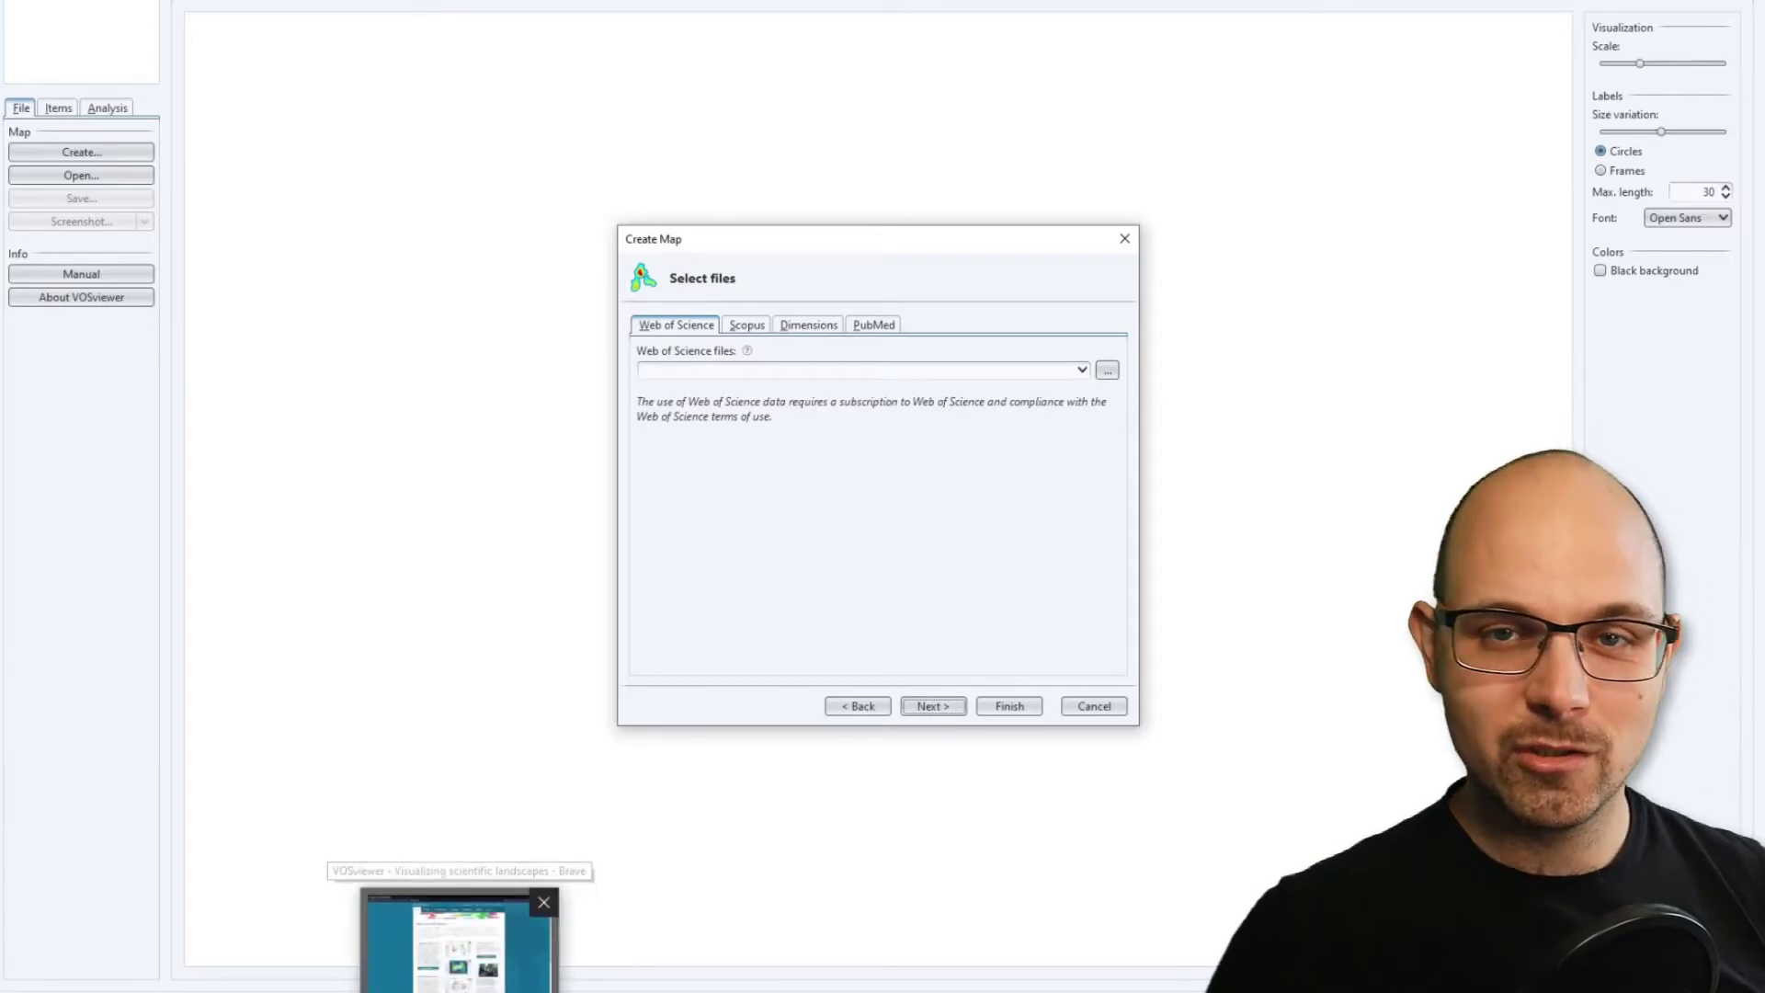
click(460, 929)
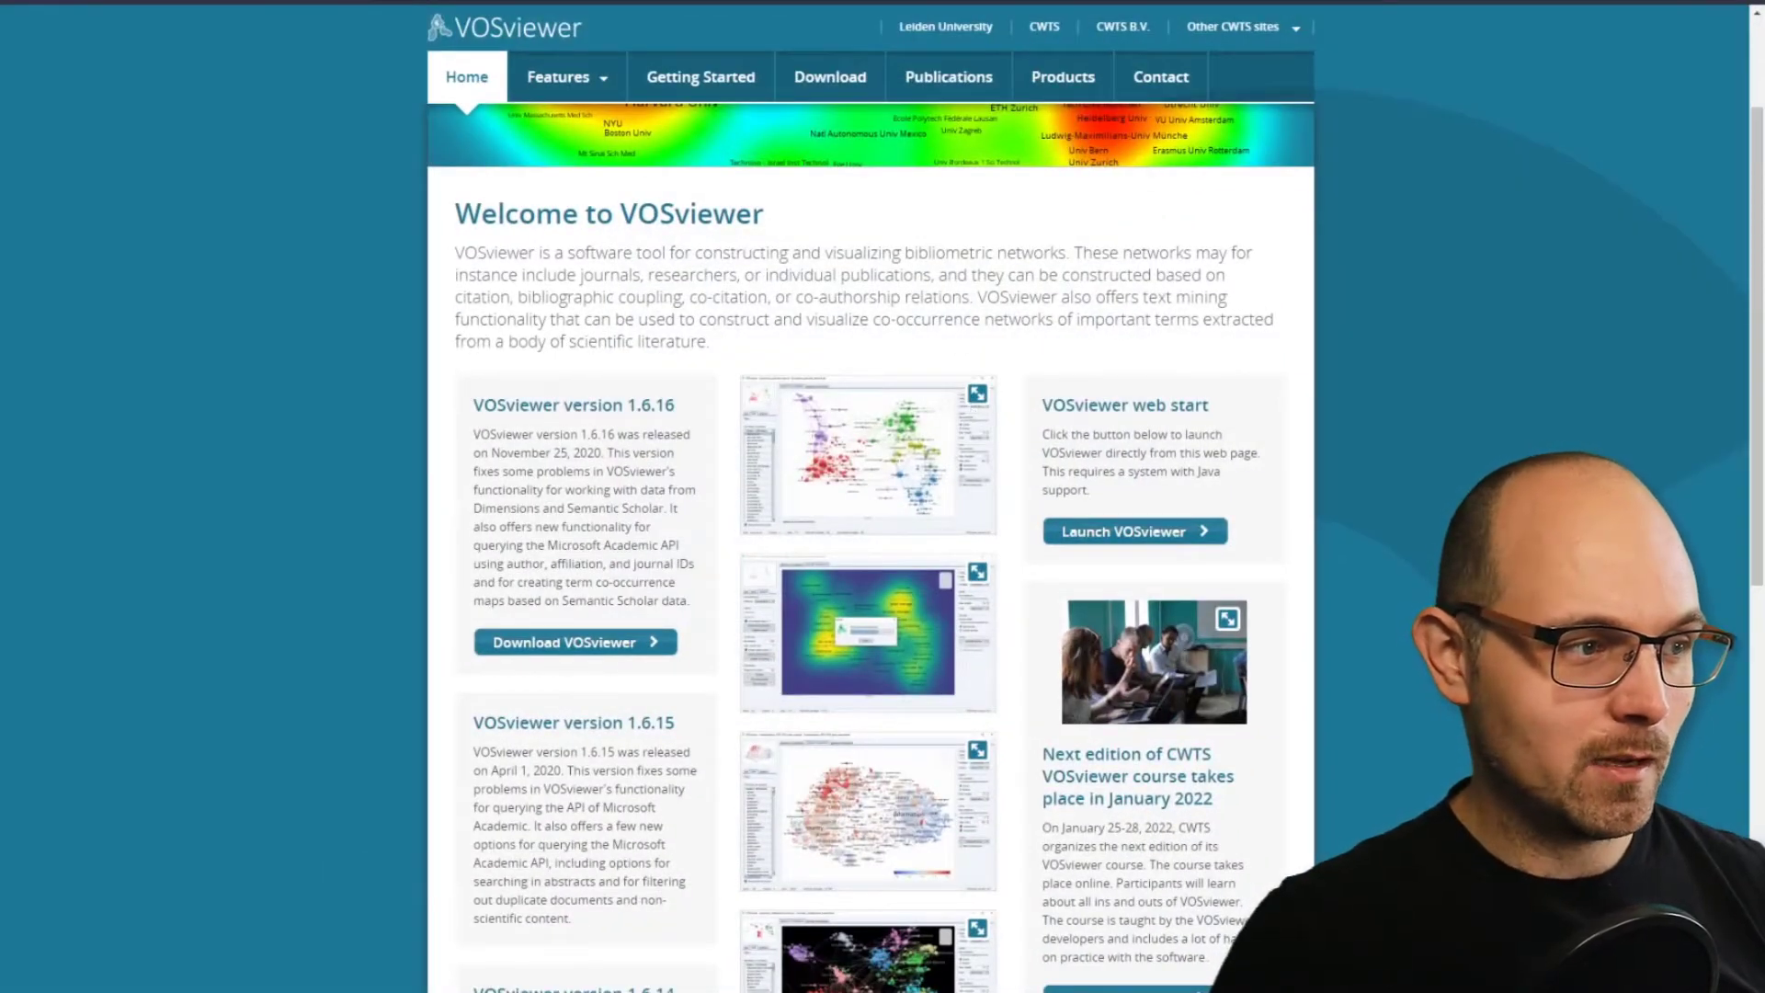
click(394, 2)
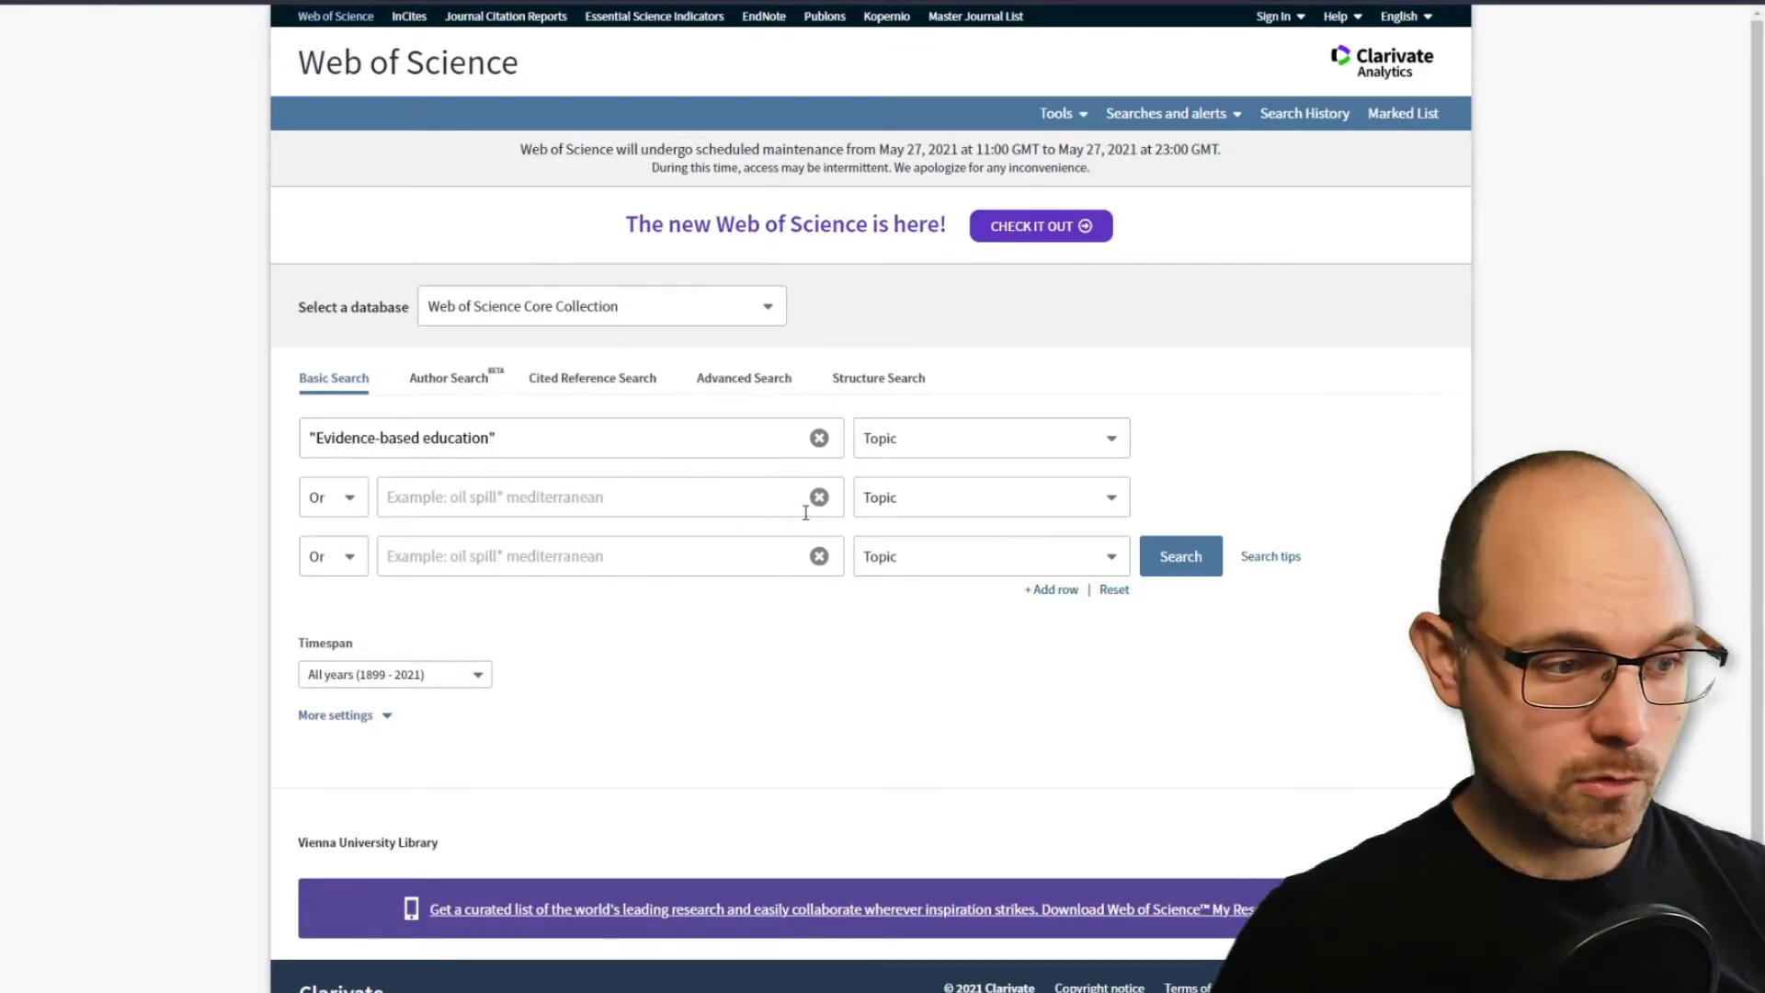
drag(678, 438, 224, 450)
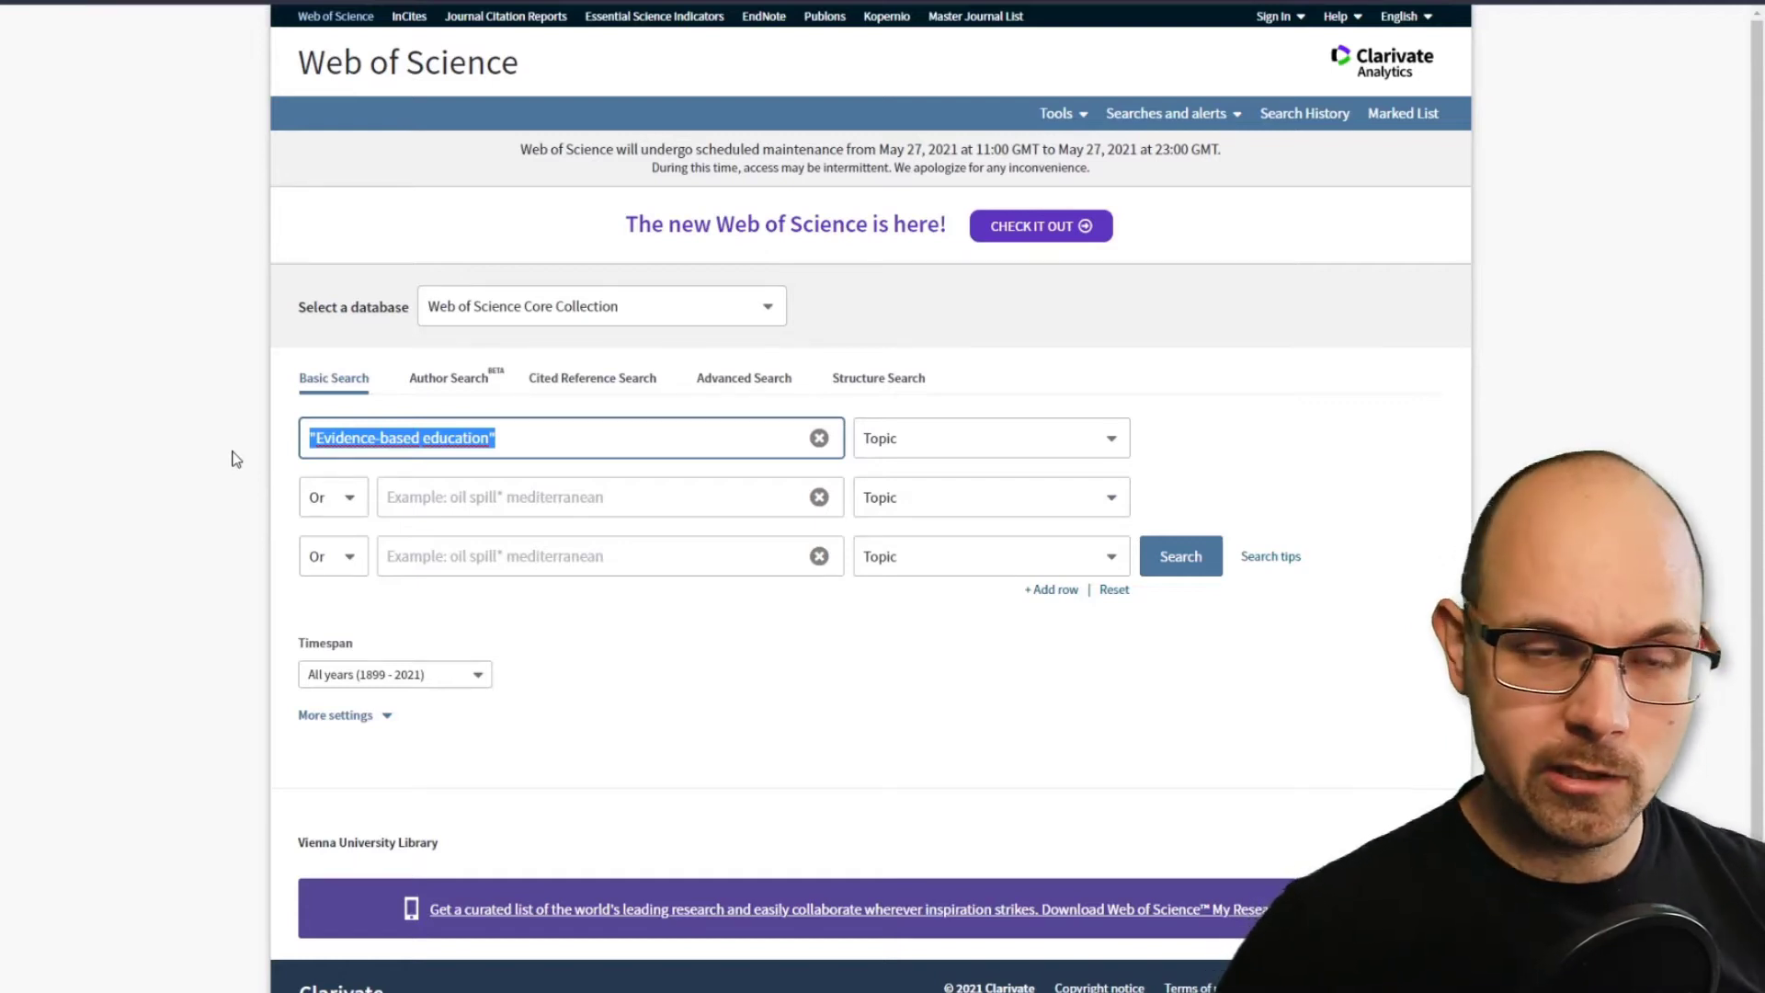
click(592, 662)
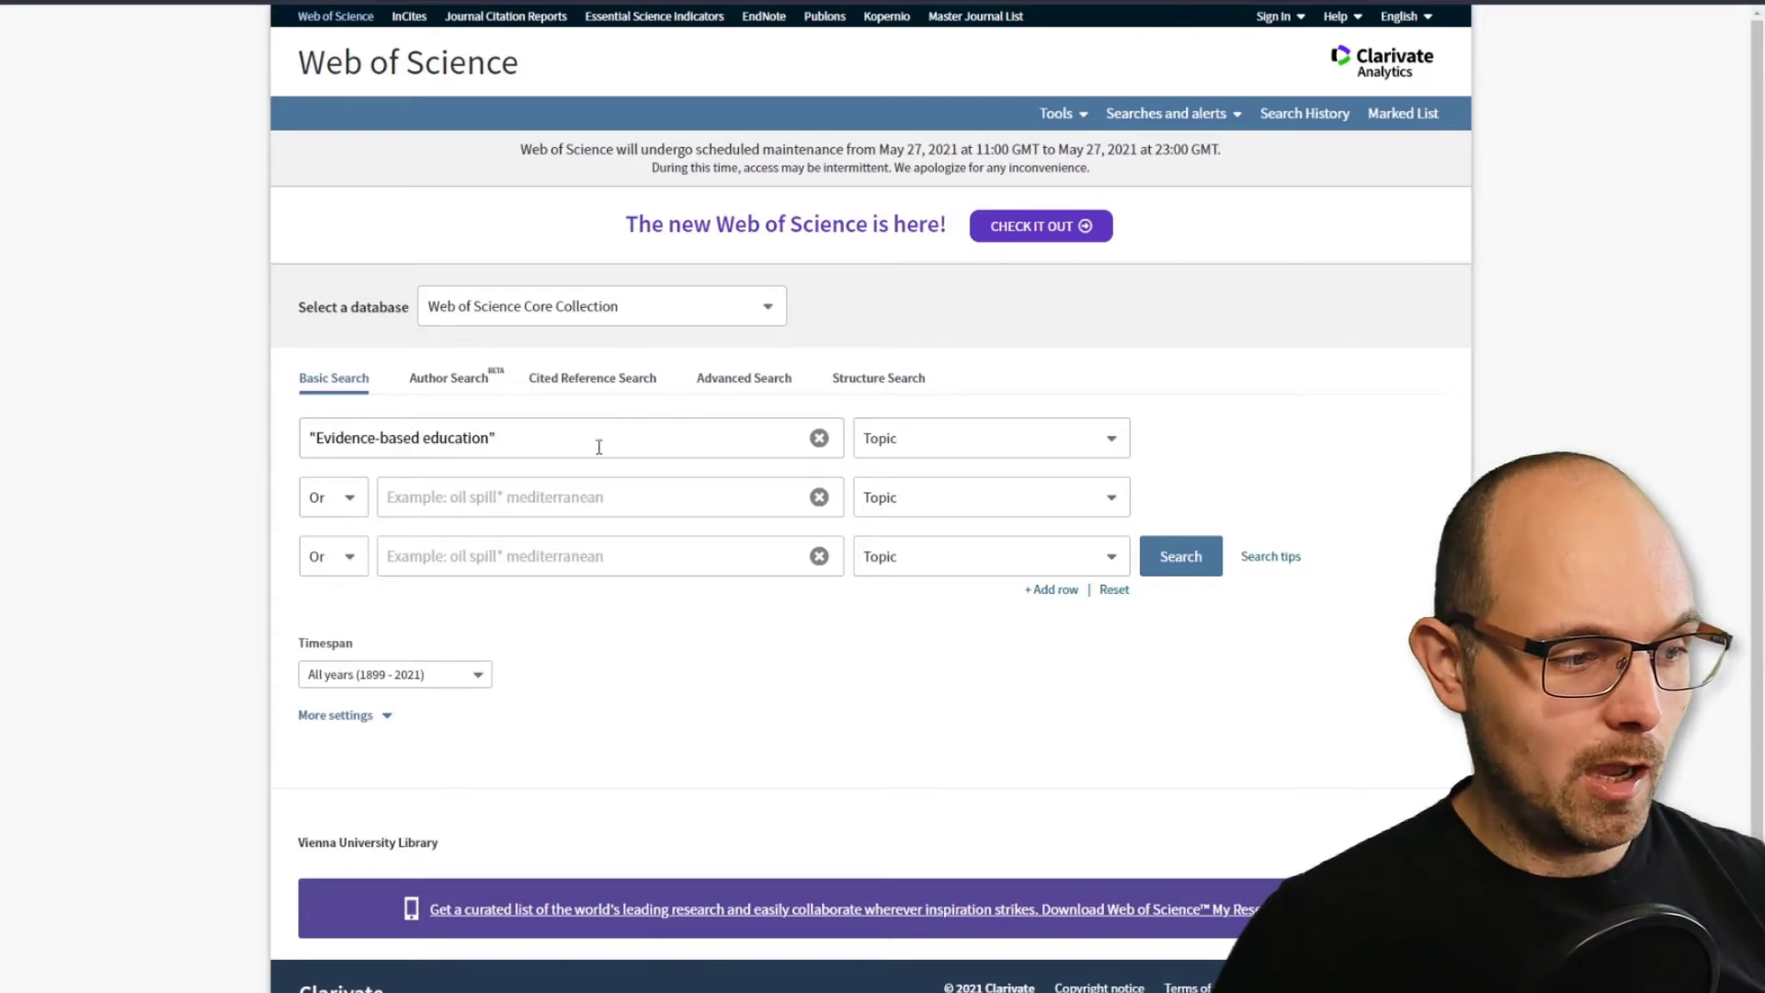
drag(598, 445, 251, 463)
click(759, 634)
click(1160, 558)
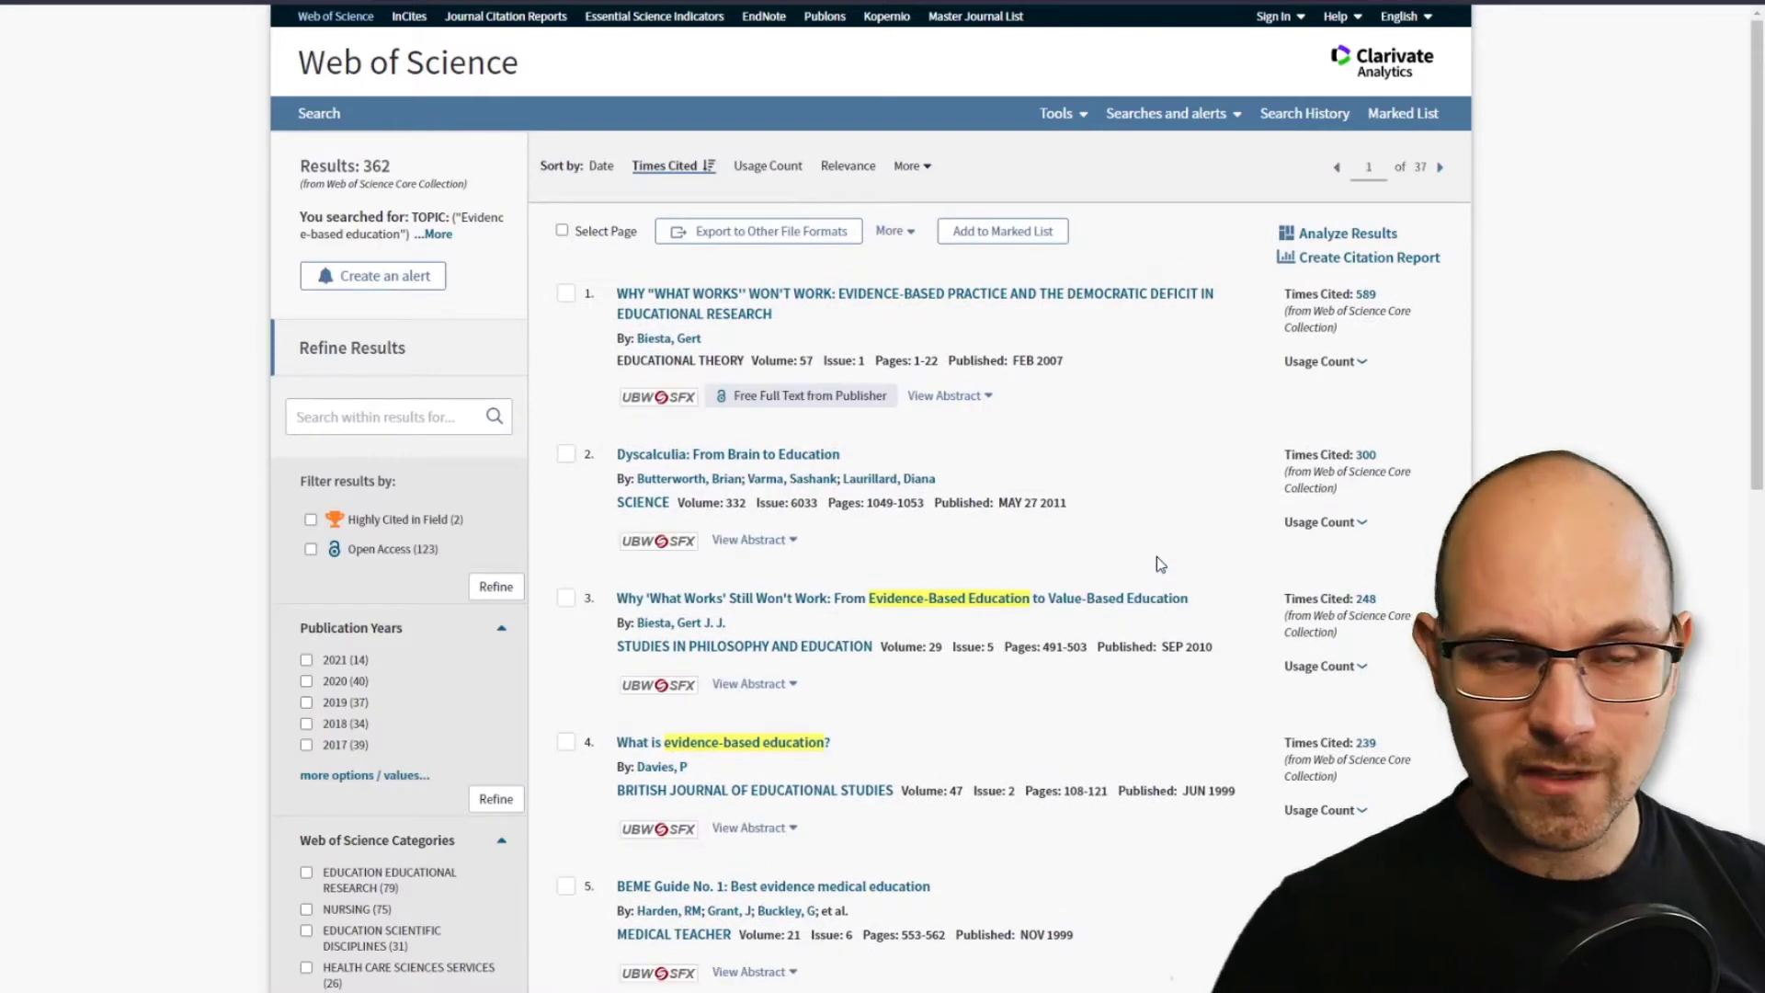
Set up a file export of records 1 to 362 with Full Record and Cited References as the record content.
click(802, 237)
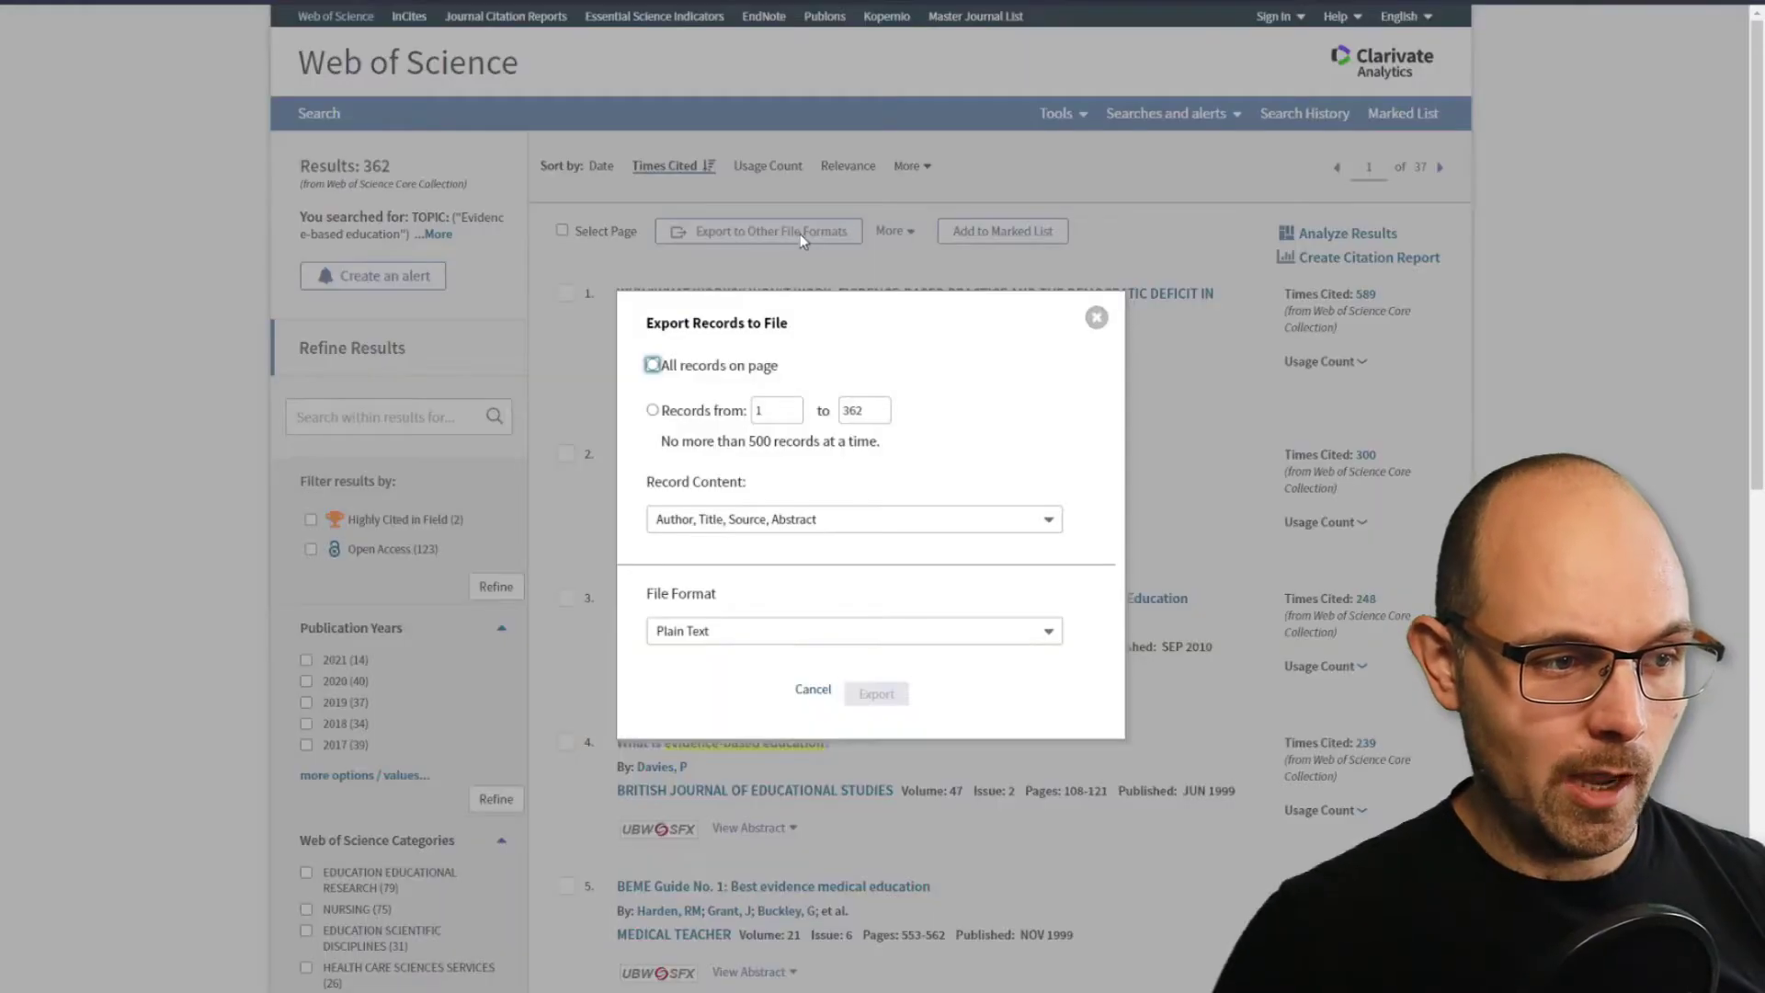
click(778, 408)
click(879, 412)
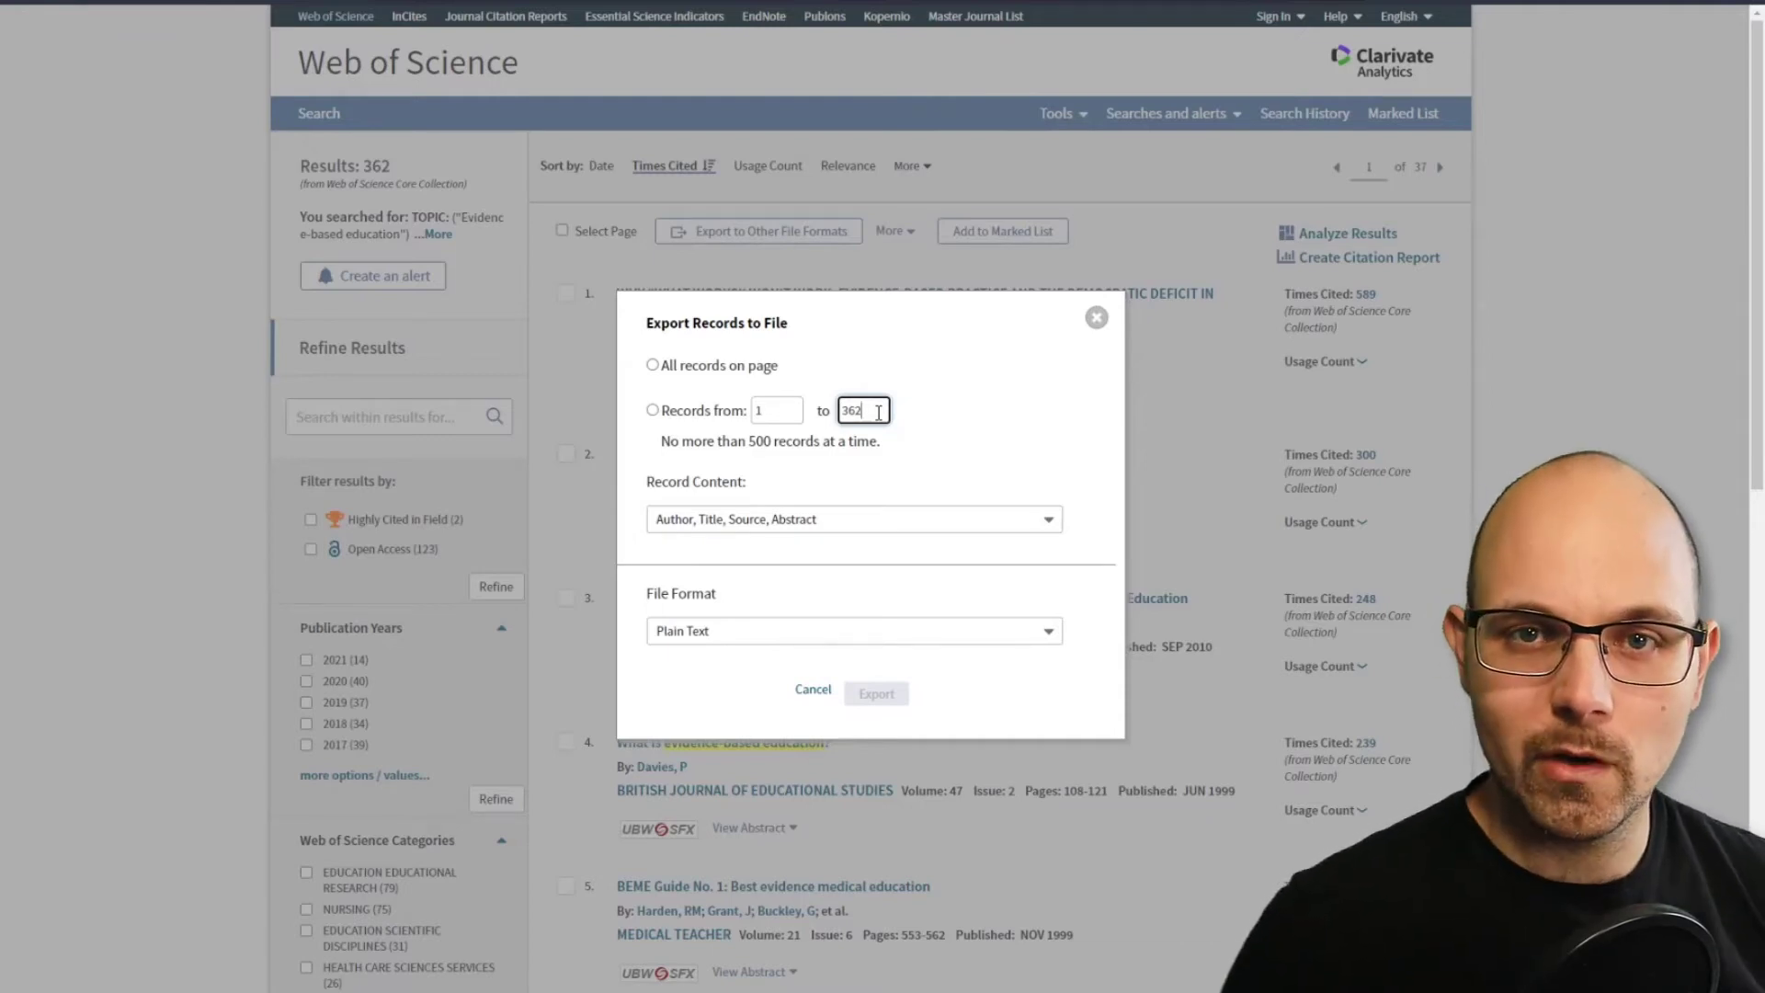
click(835, 521)
click(819, 634)
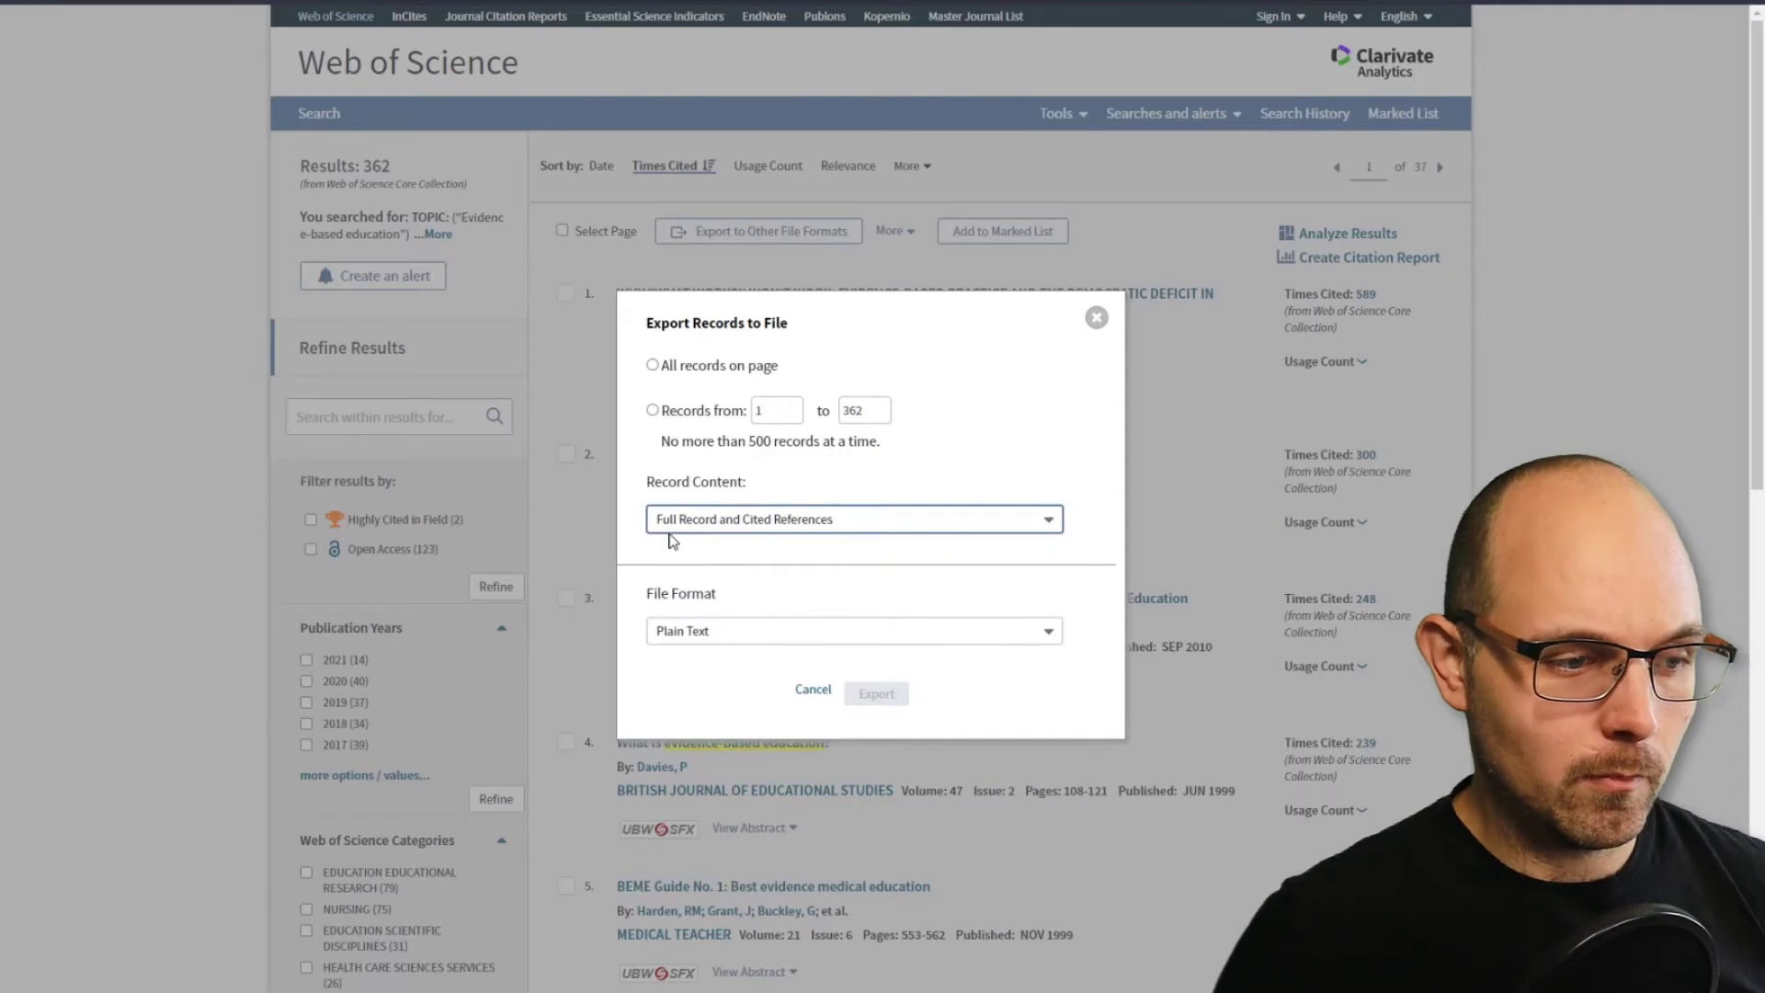
click(652, 411)
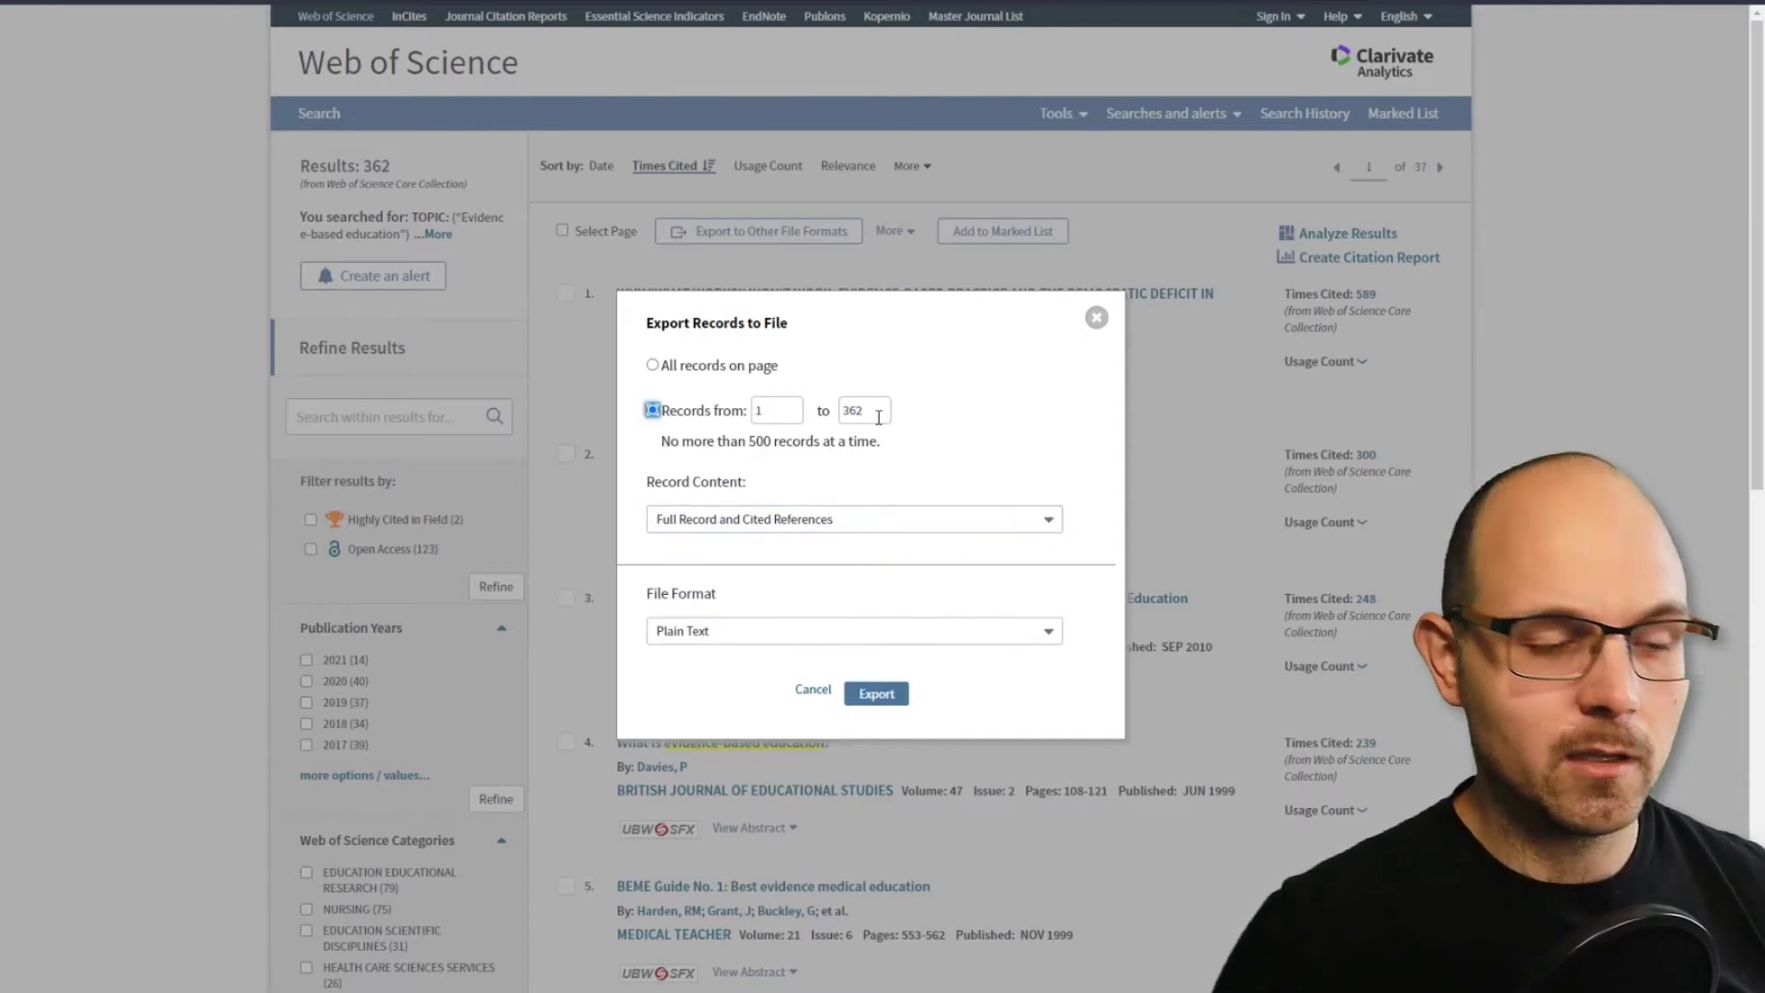
Export the records in Plain Text format and cancel saving the file.
click(758, 635)
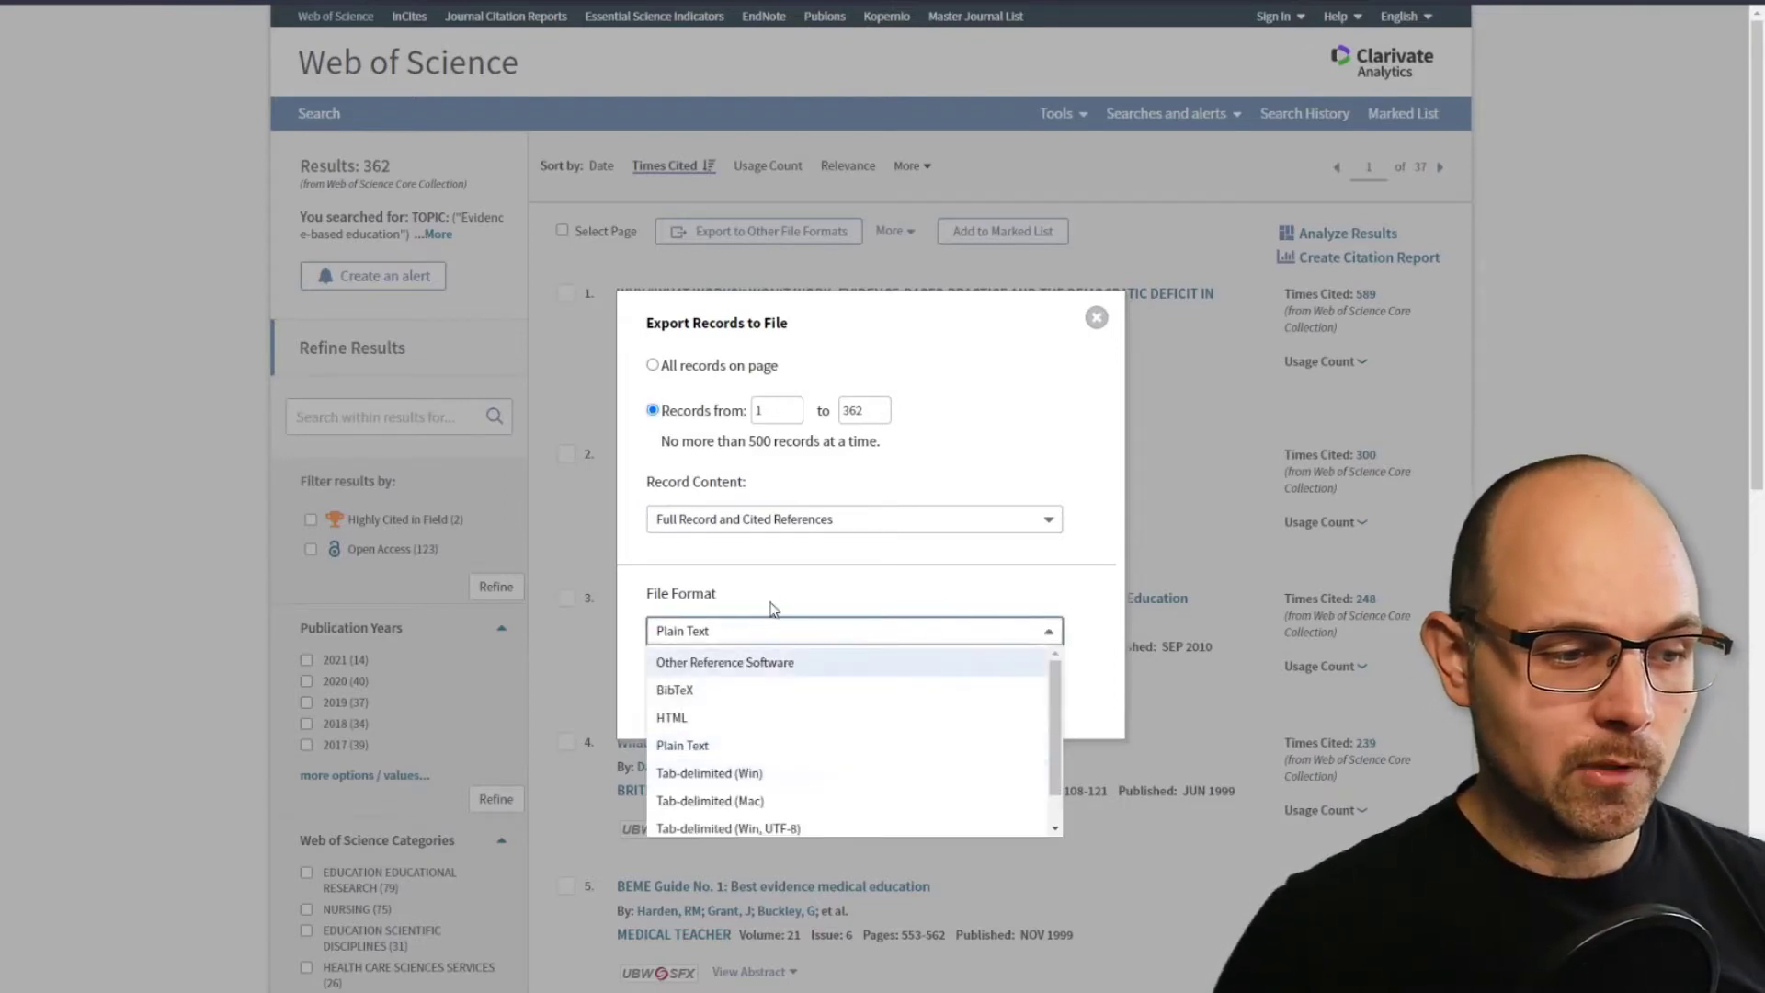
click(773, 609)
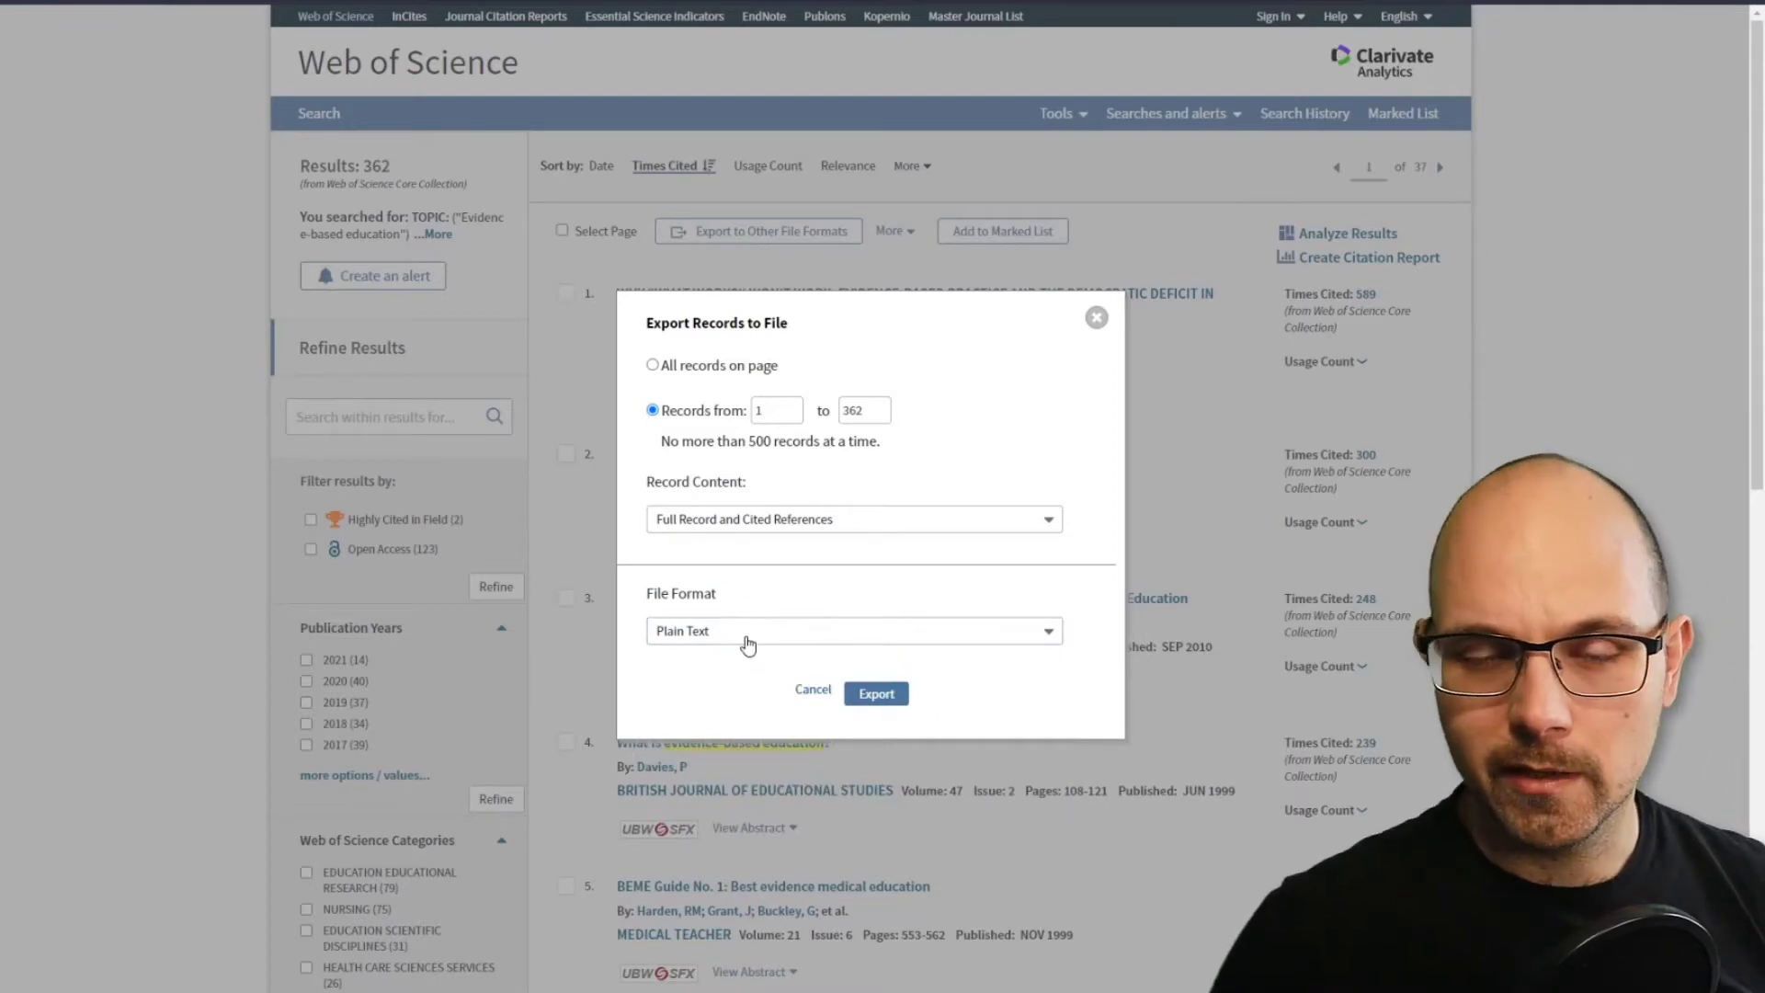
click(872, 694)
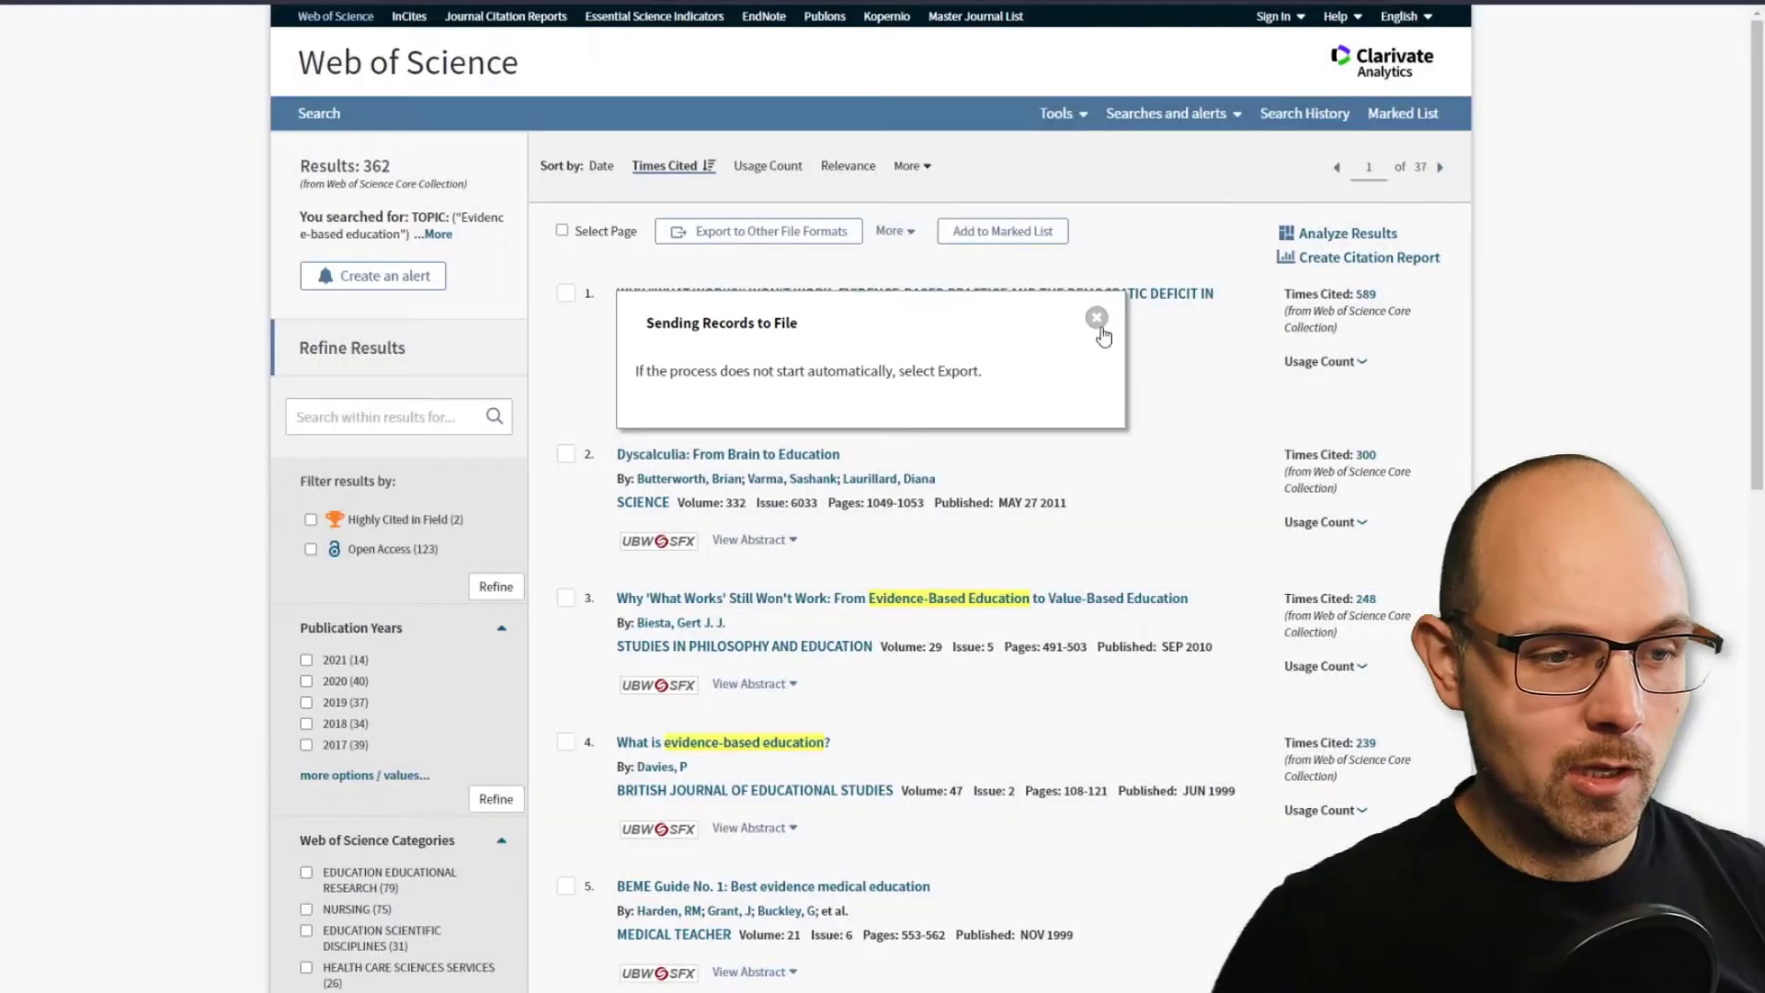
click(1096, 318)
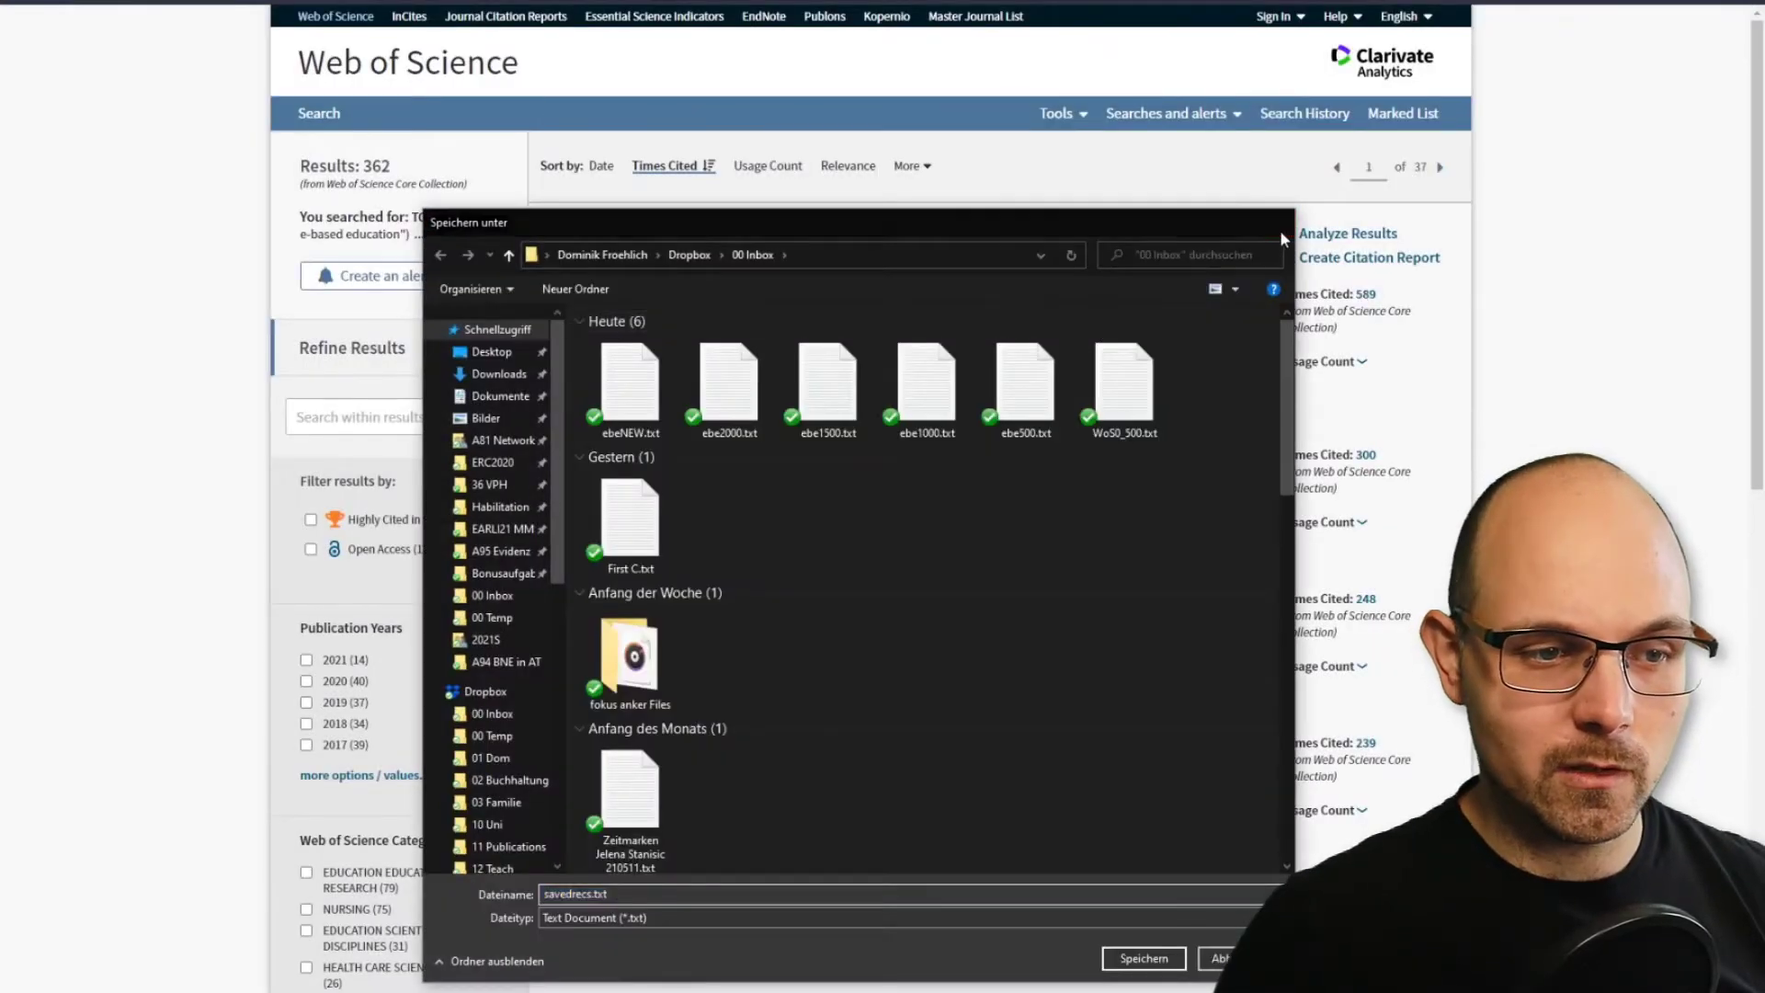
click(1281, 223)
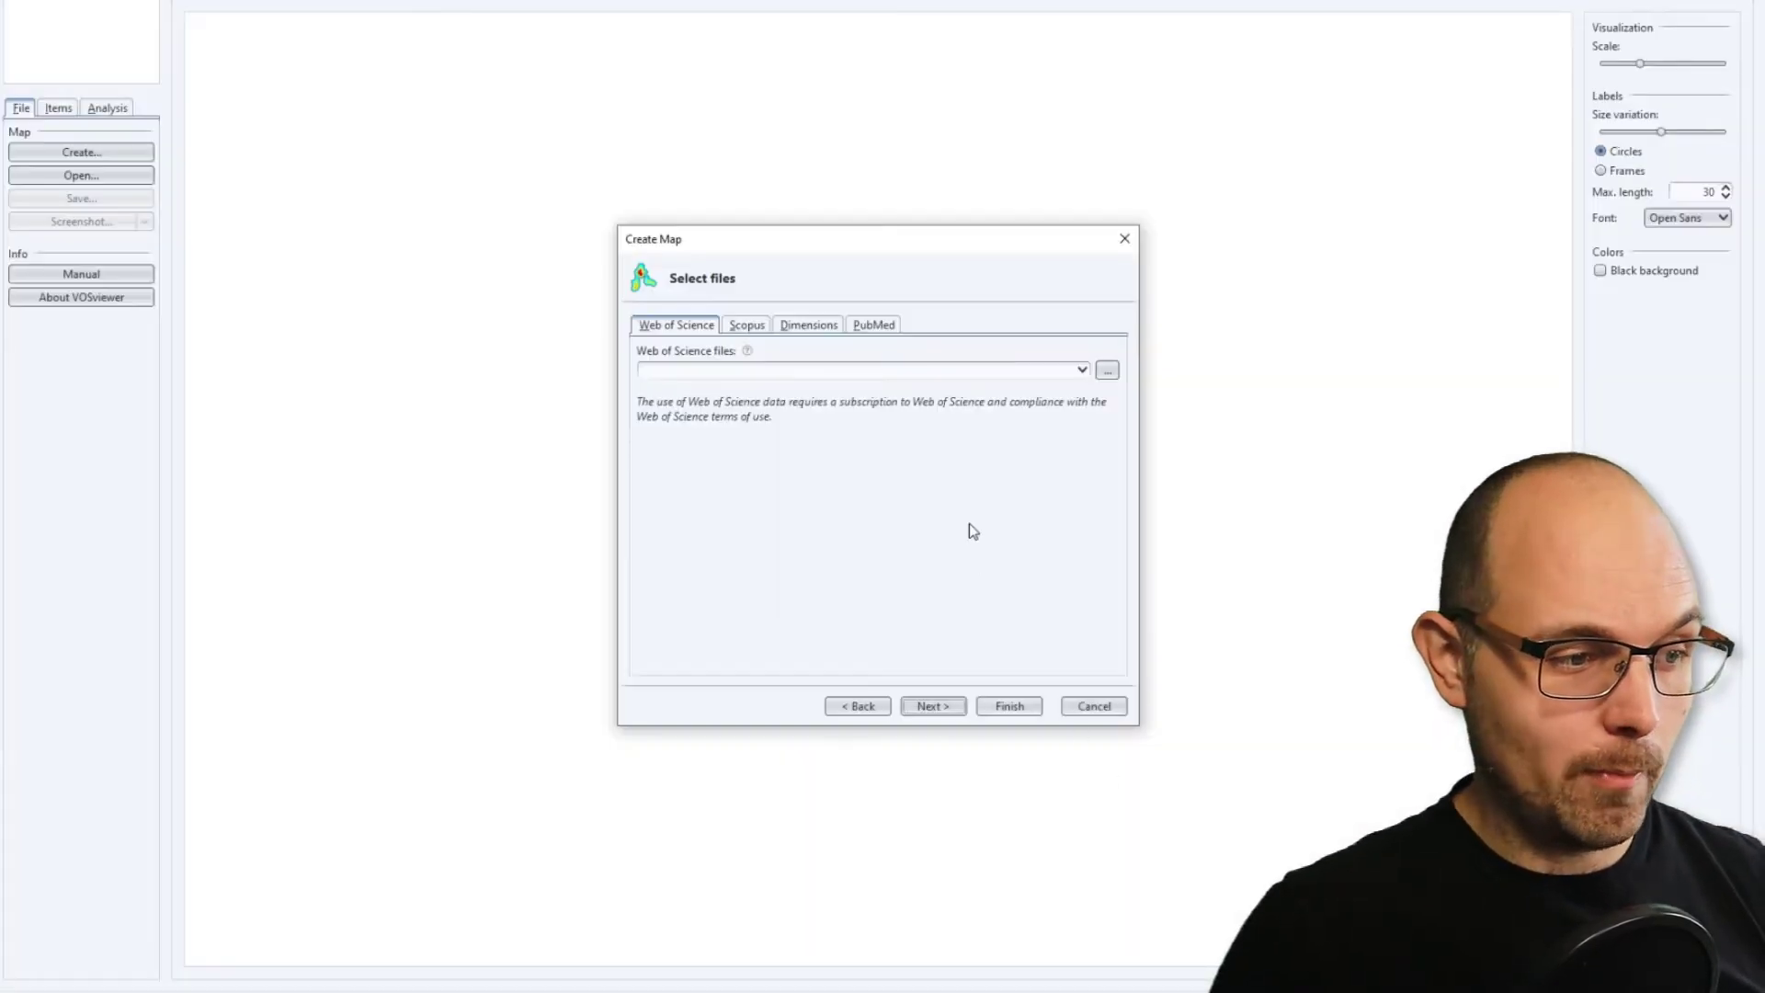
Browse for the Web of Science files in VOSviewer and select ebe500.txt, ebe1000.txt, ebe1500.txt and ebe2000.txt together.
click(1107, 370)
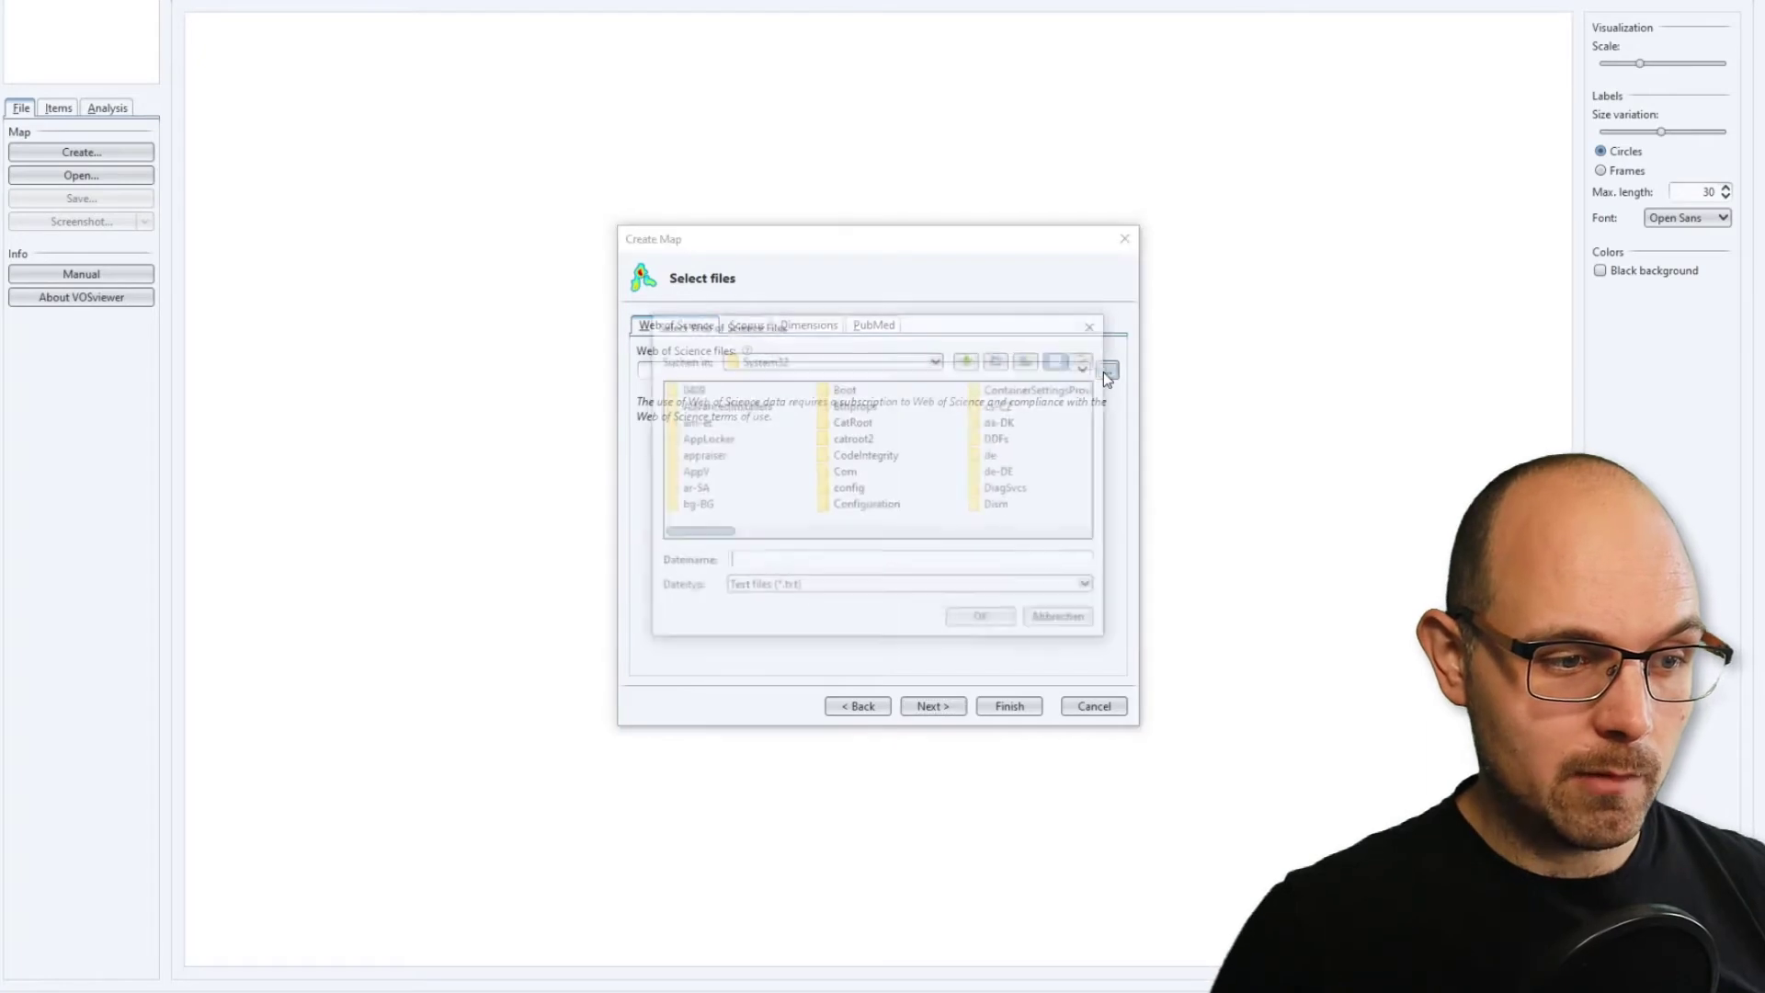
click(827, 455)
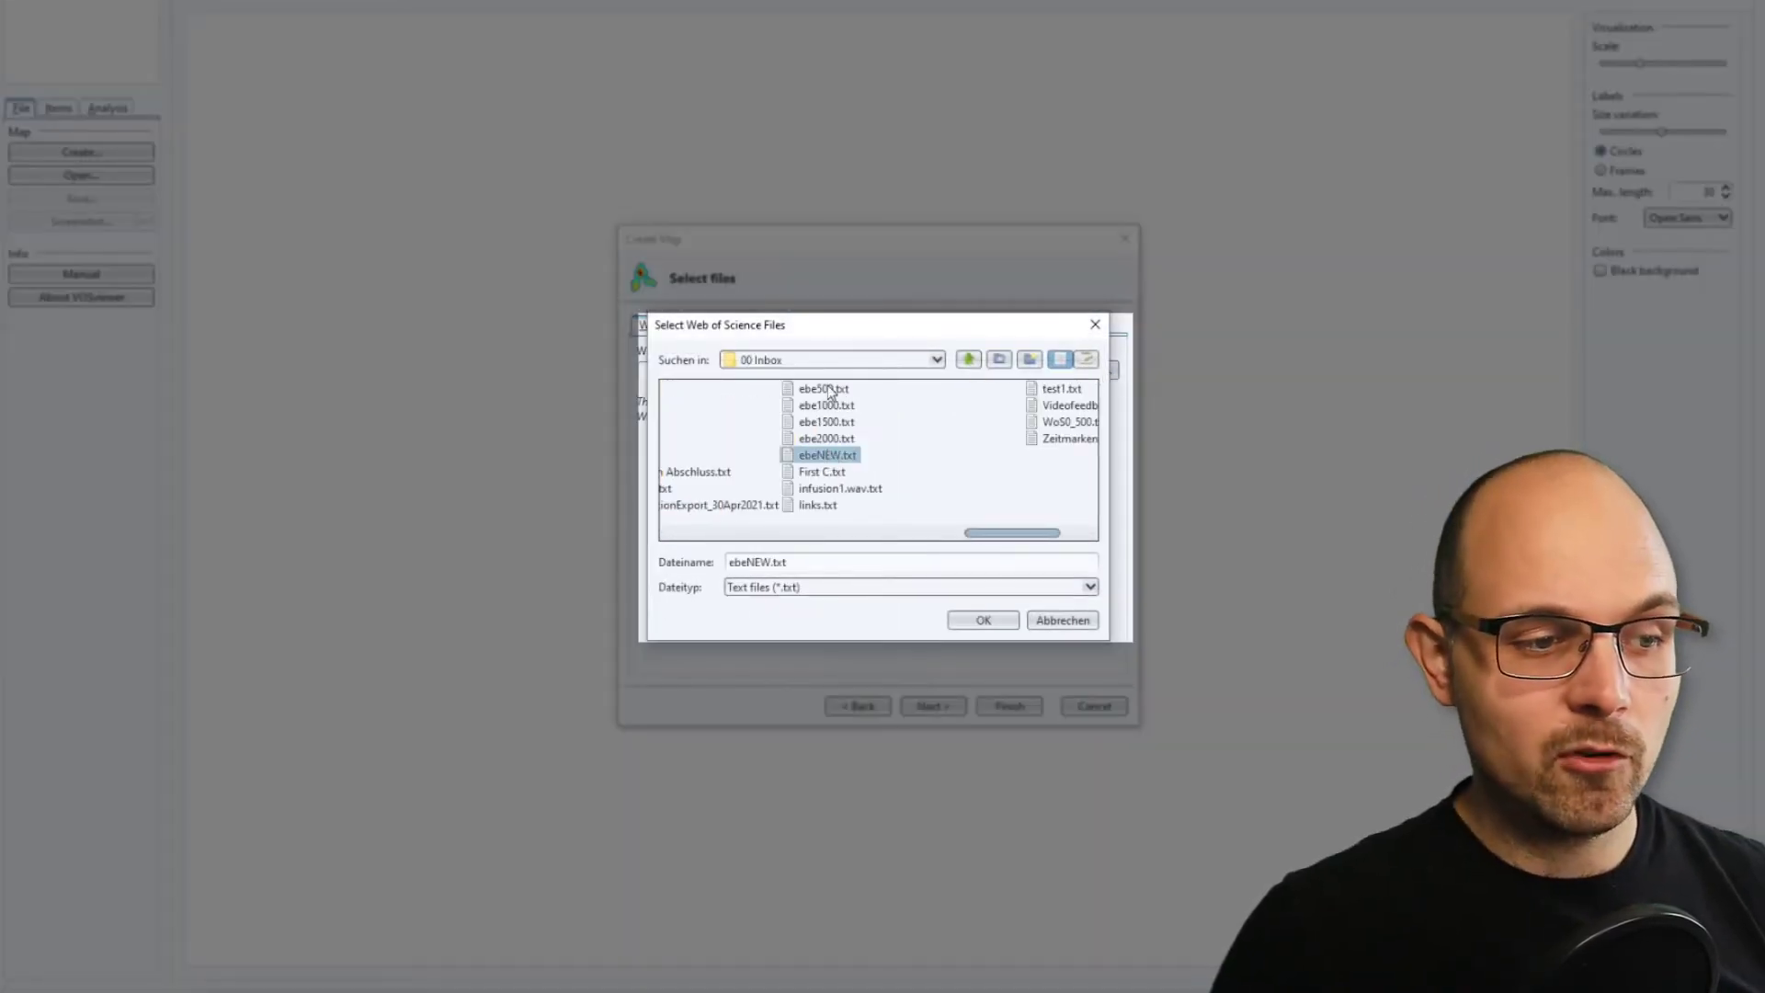
click(829, 389)
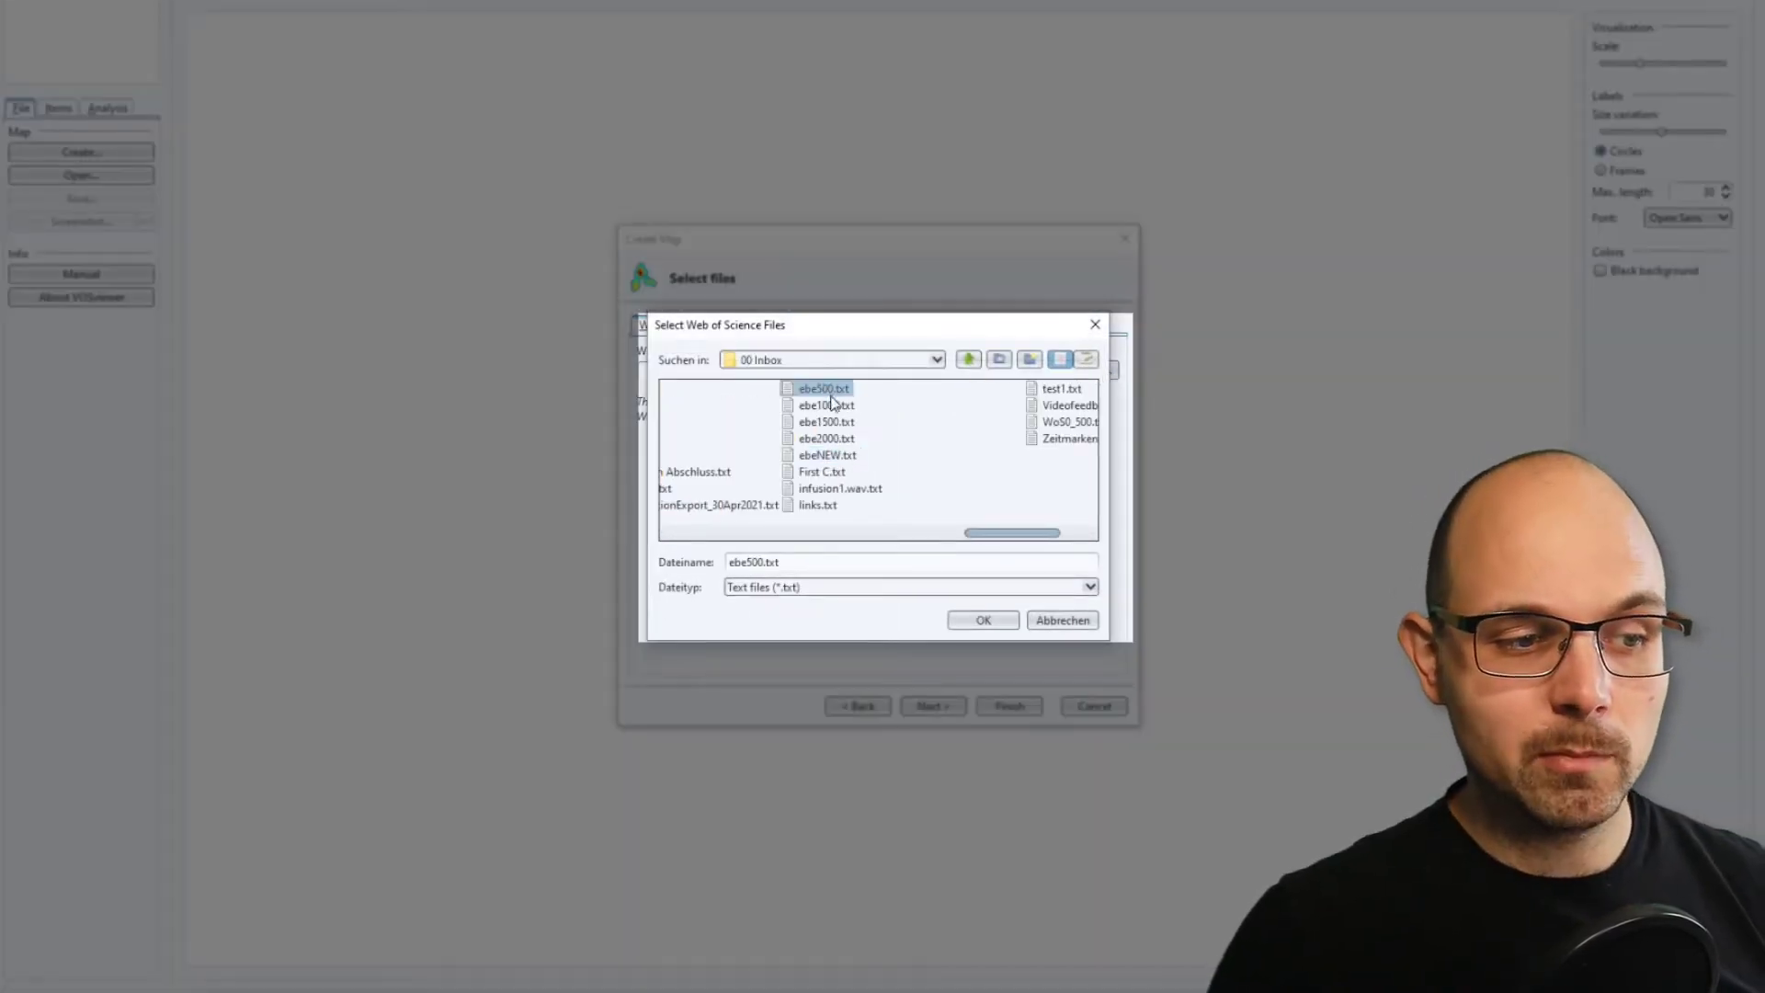
ctrl+click(831, 405)
ctrl+click(832, 422)
ctrl+click(832, 441)
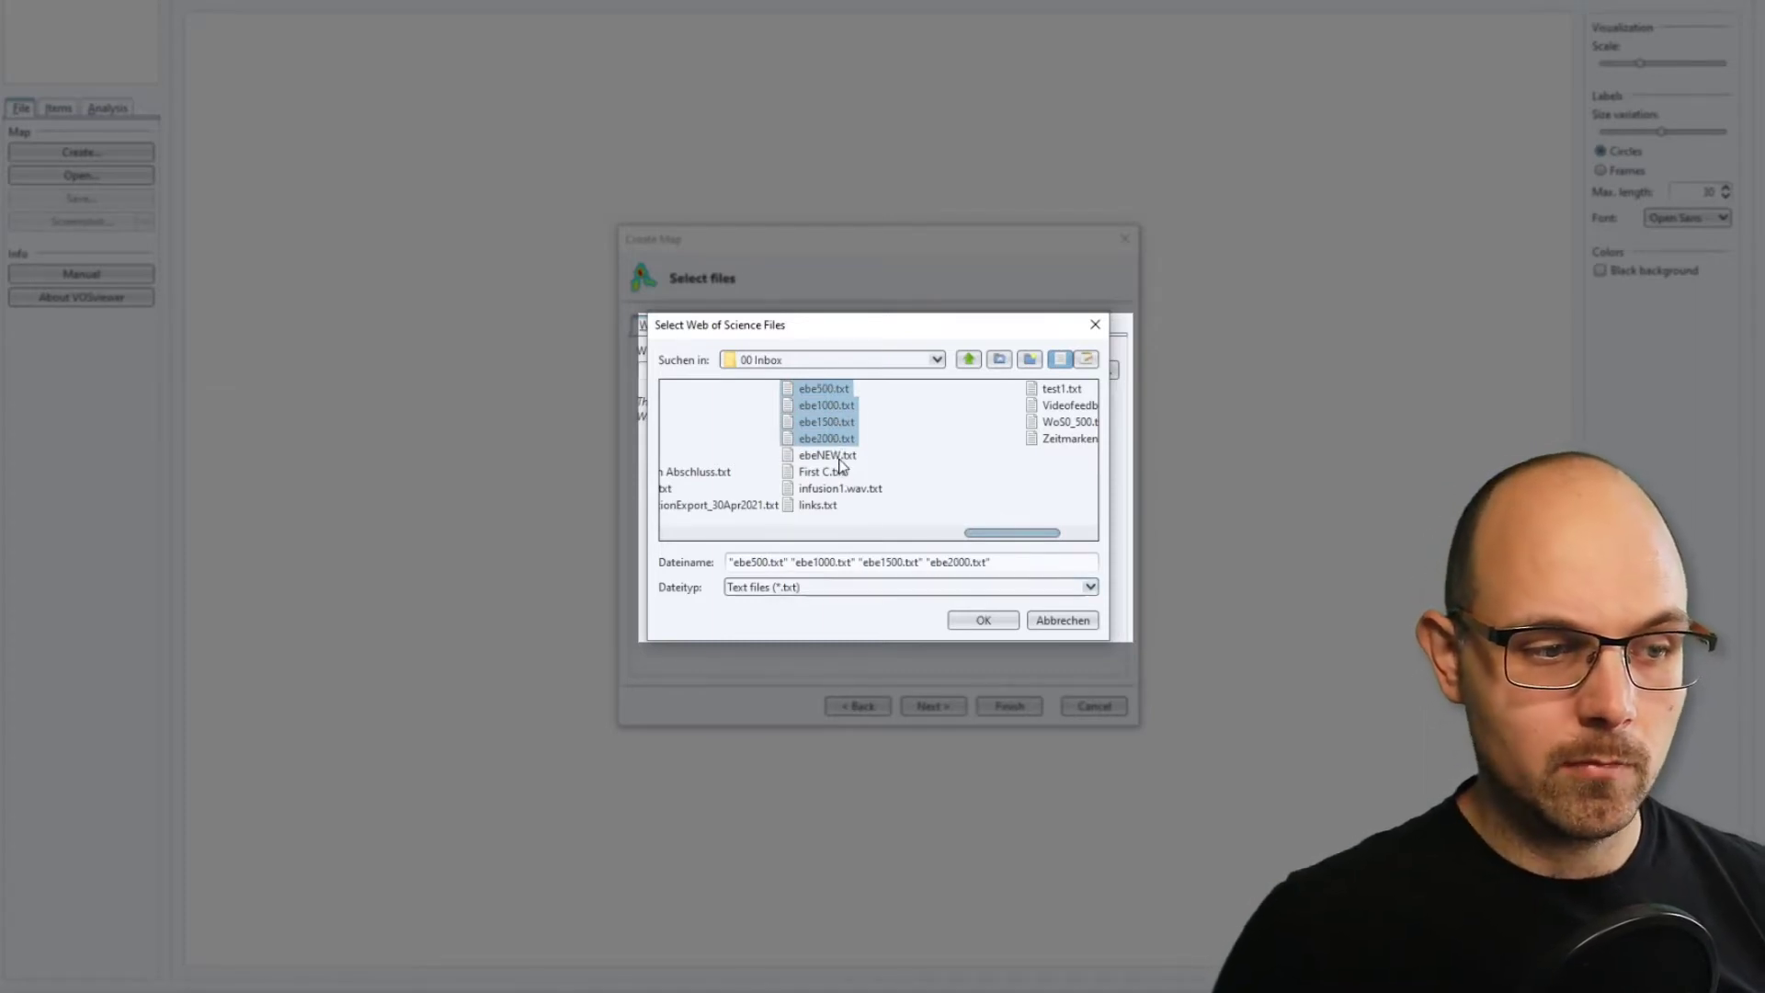
Load only ebeNEW.txt as the Web of Science file and proceed to the analysis type settings.
click(839, 458)
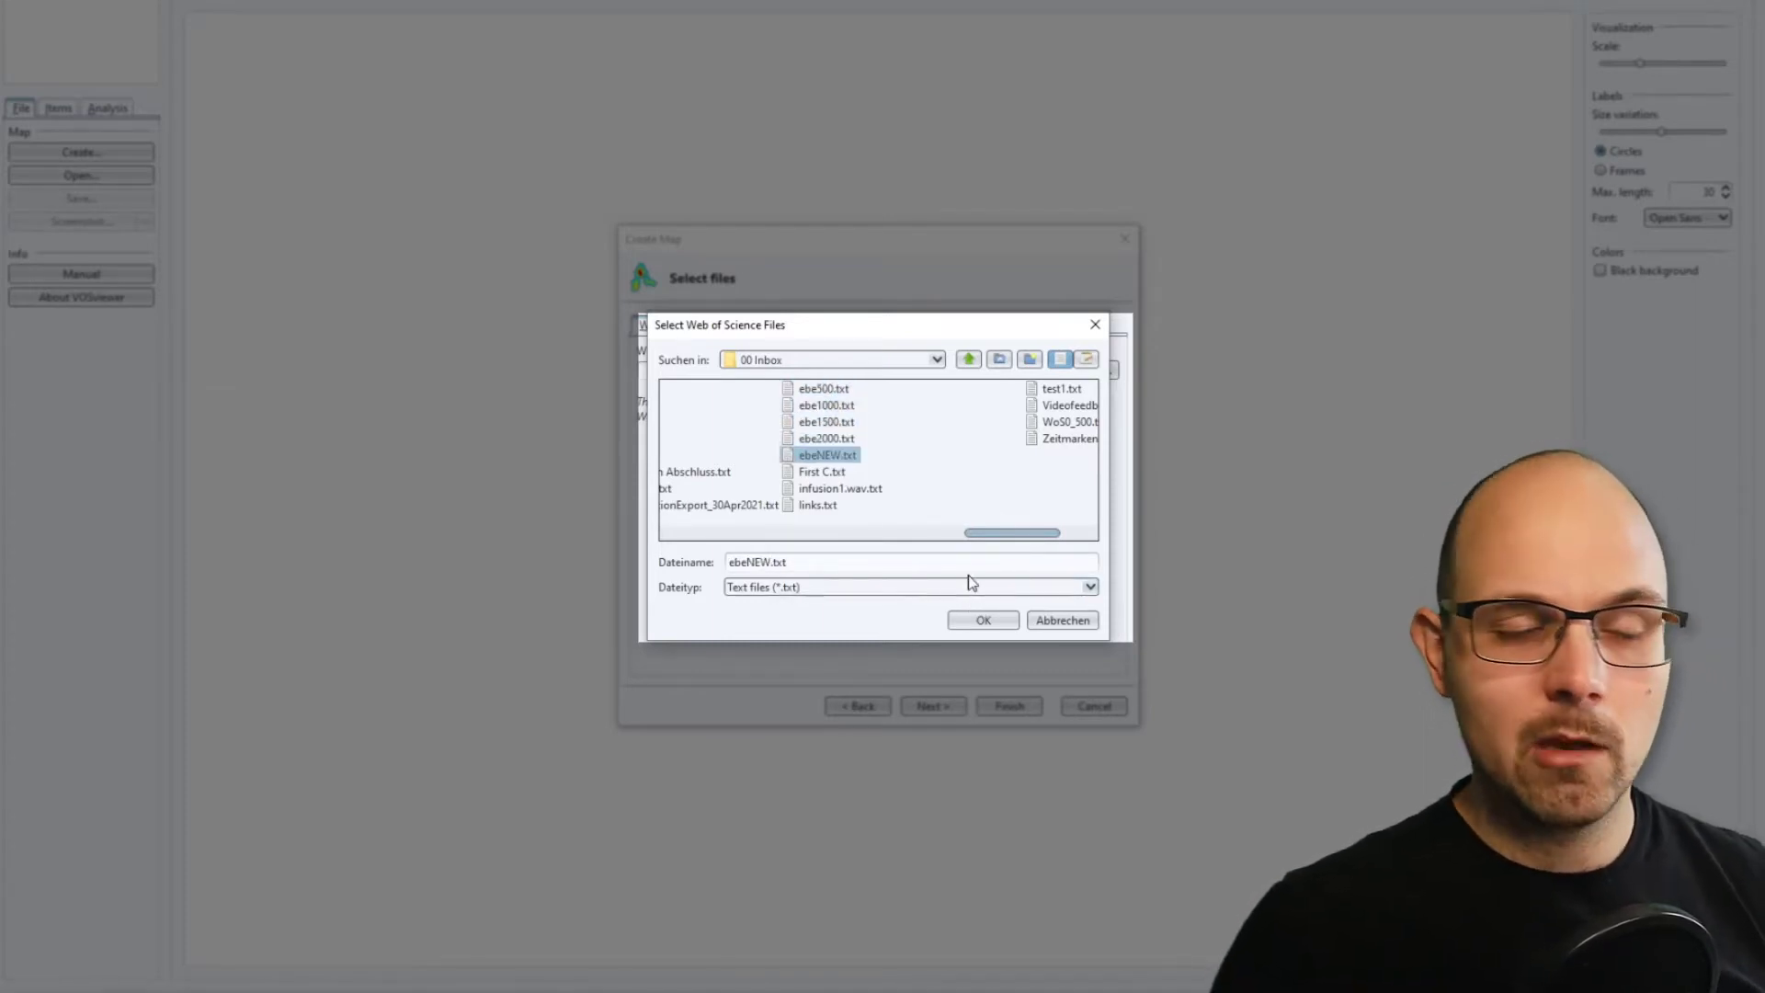
click(982, 620)
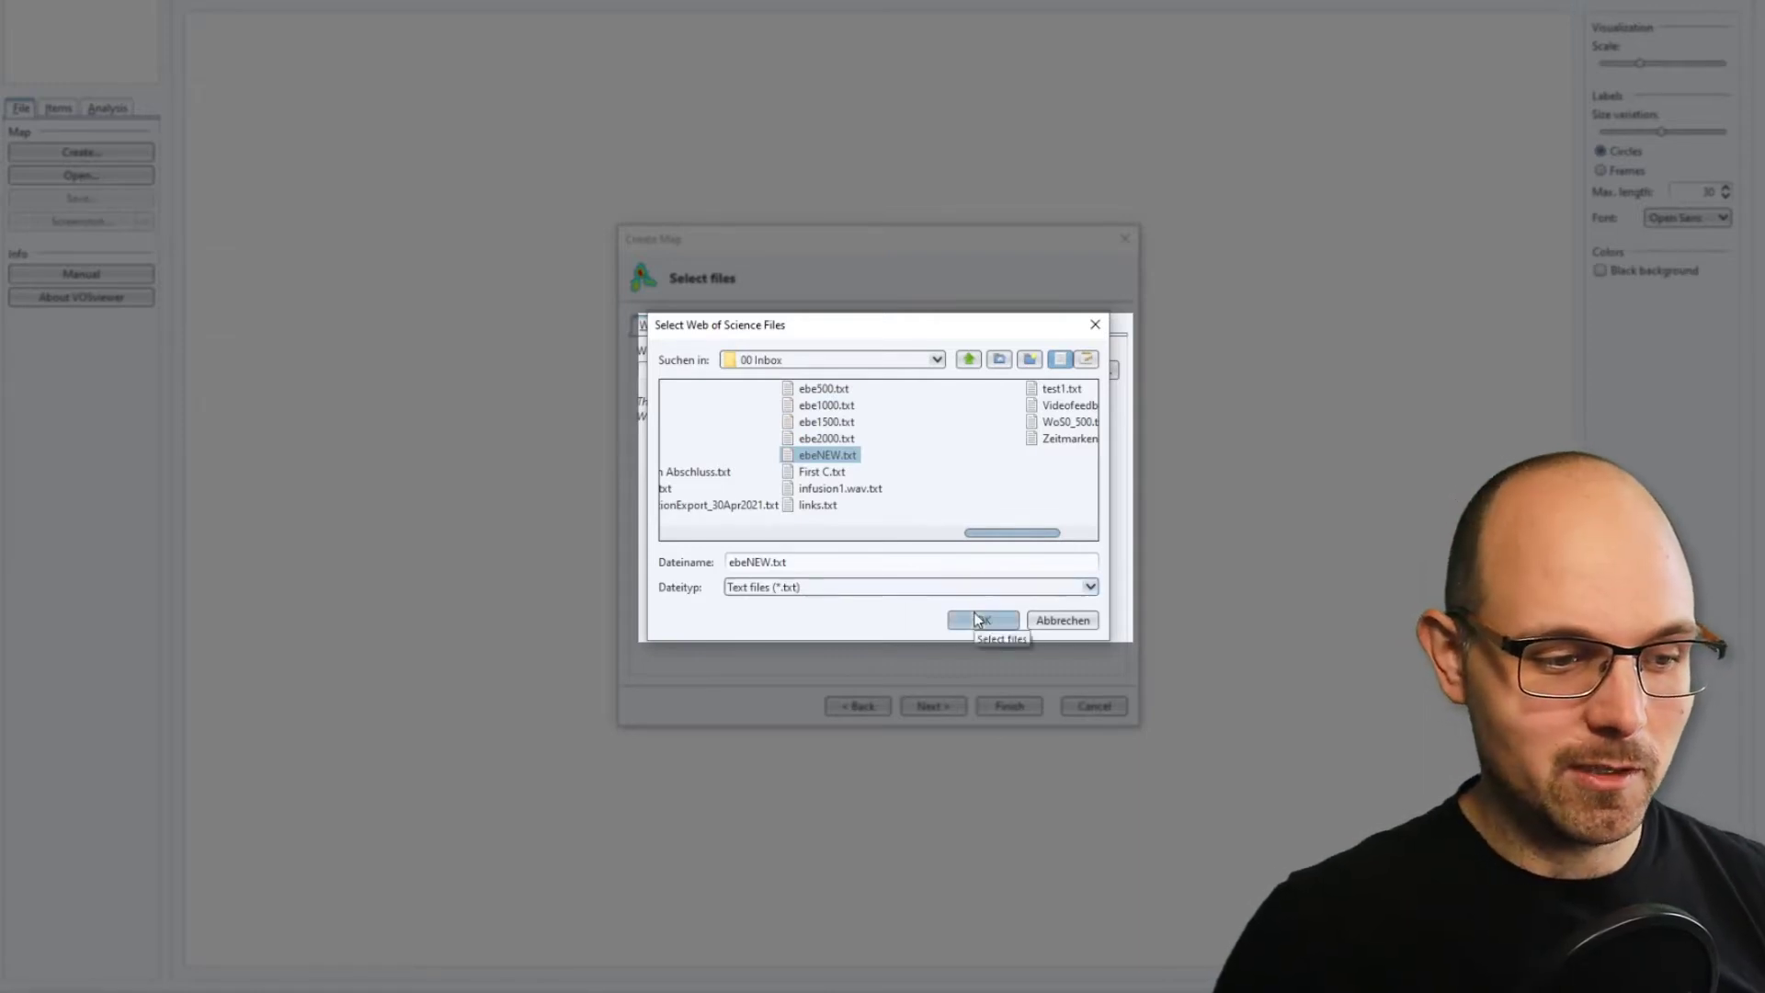
click(935, 705)
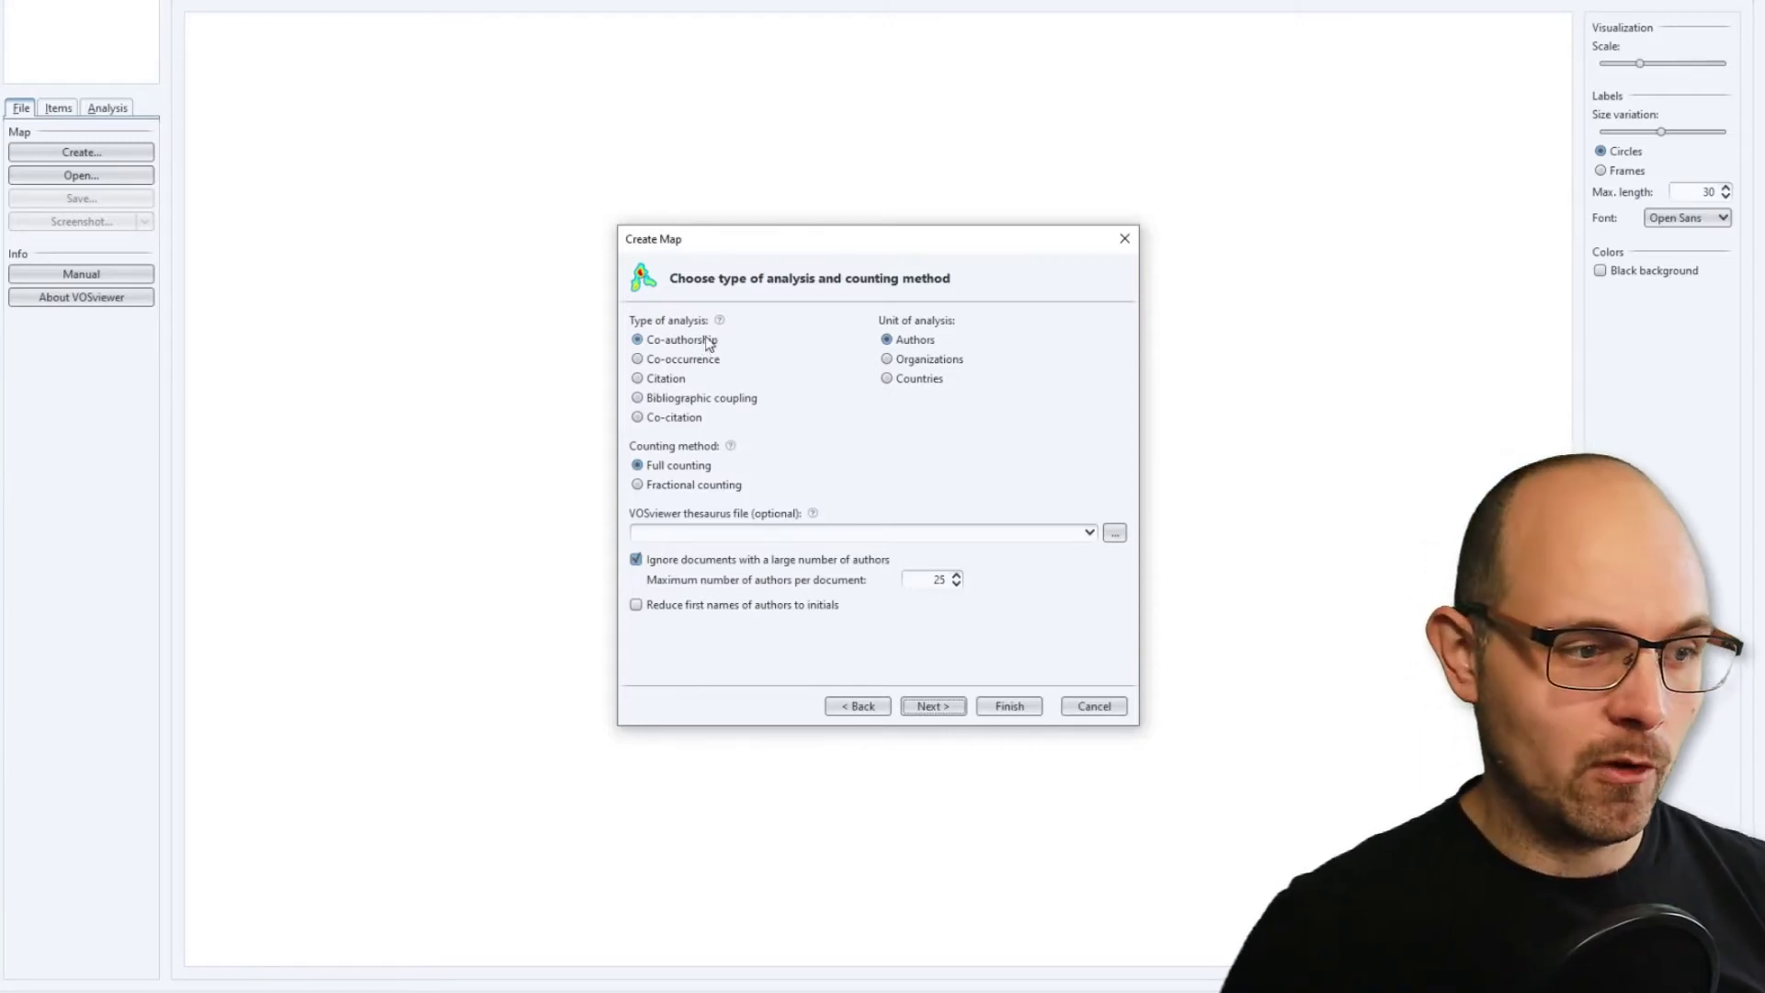
Configure a citation analysis with authors as the unit, reducing their first names to initials, and proceed to the thresholds.
click(666, 378)
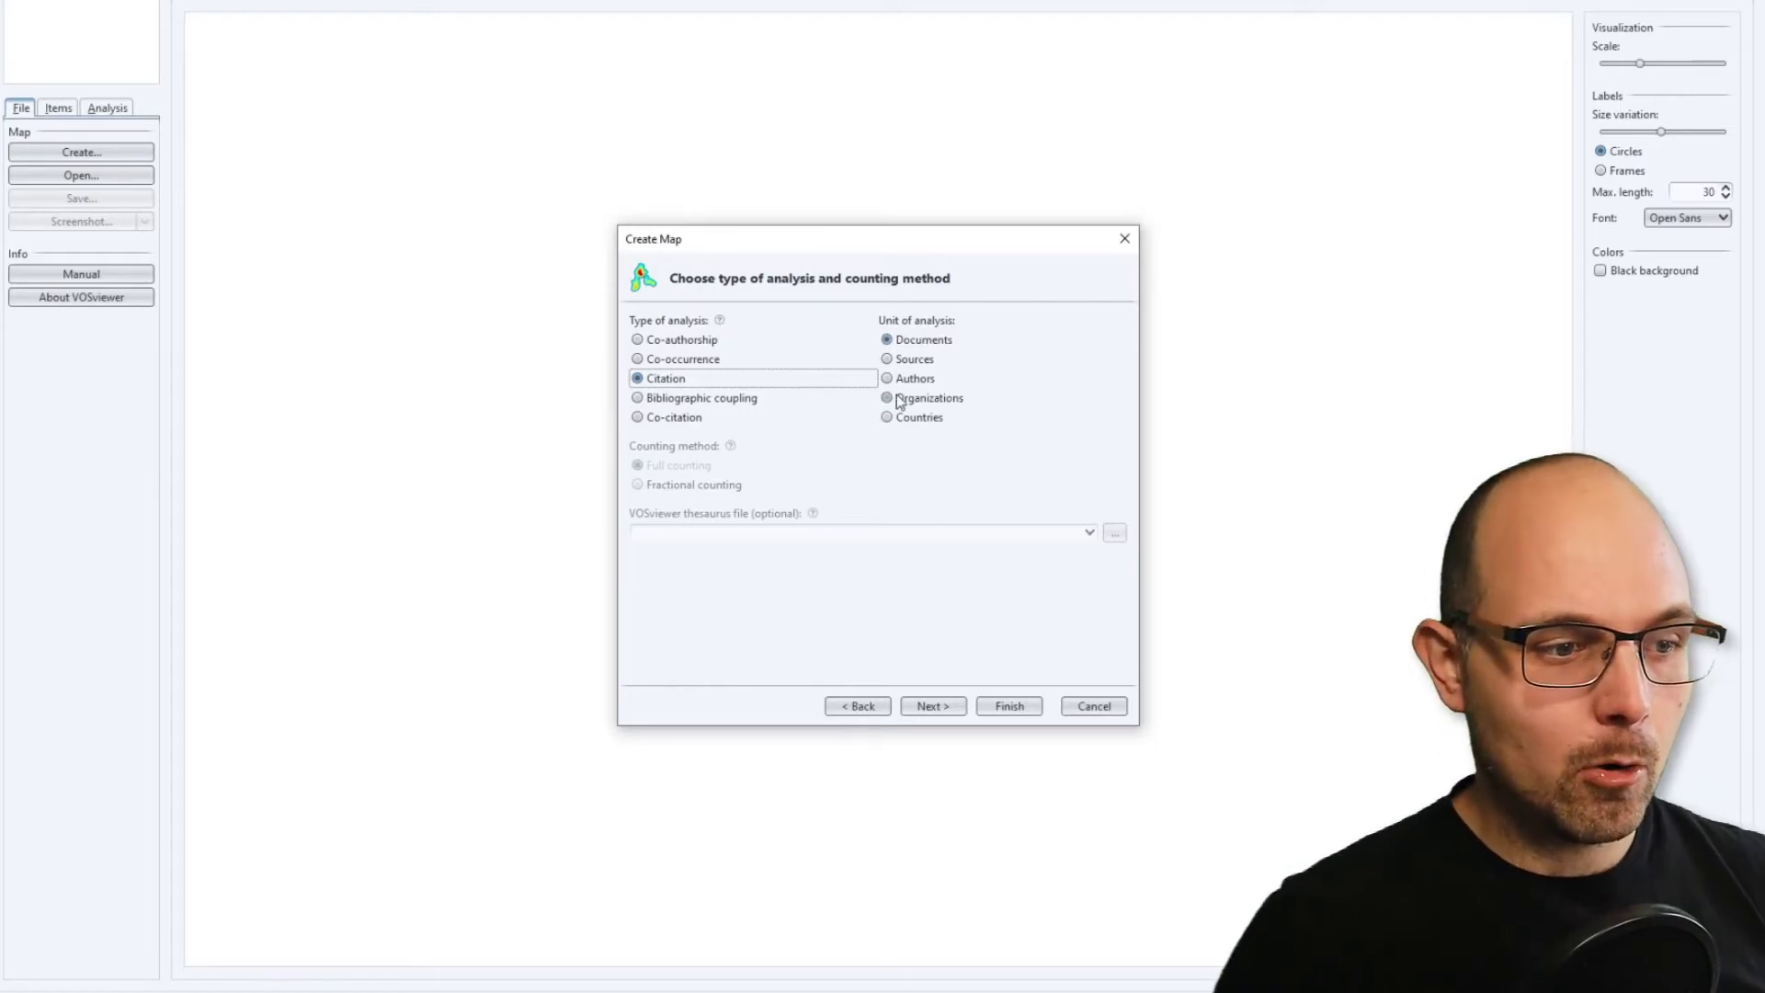
click(906, 379)
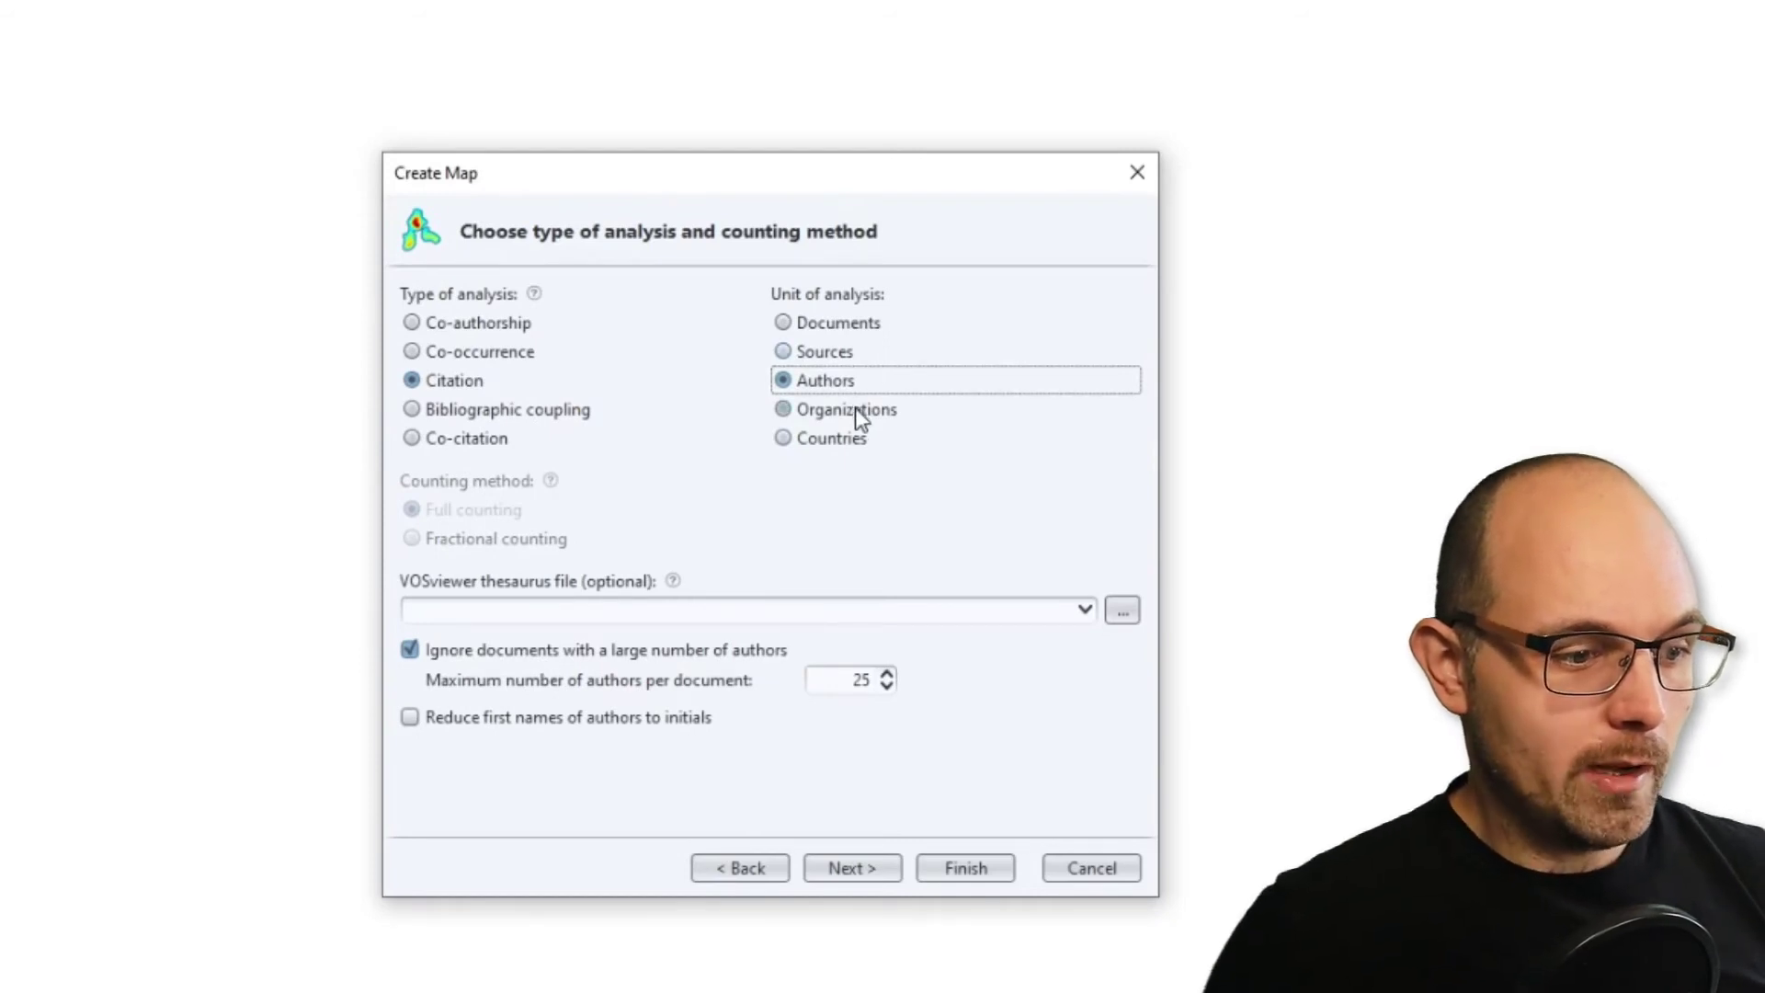
click(653, 724)
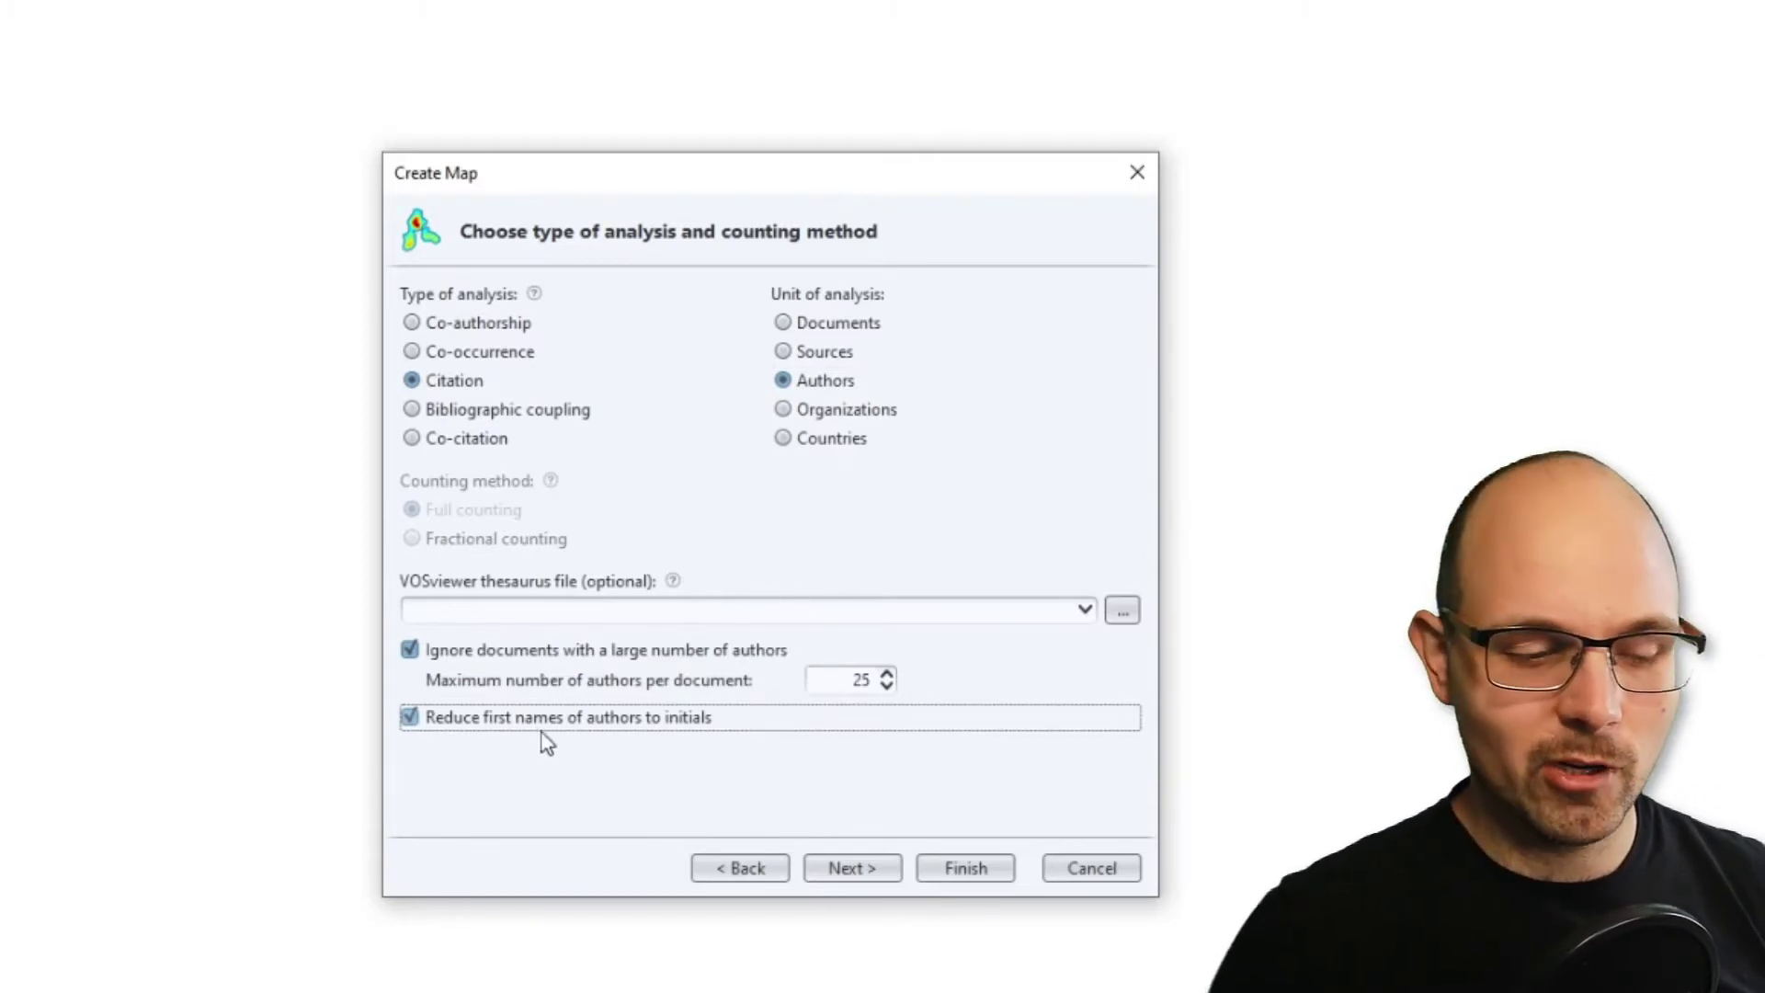
click(874, 872)
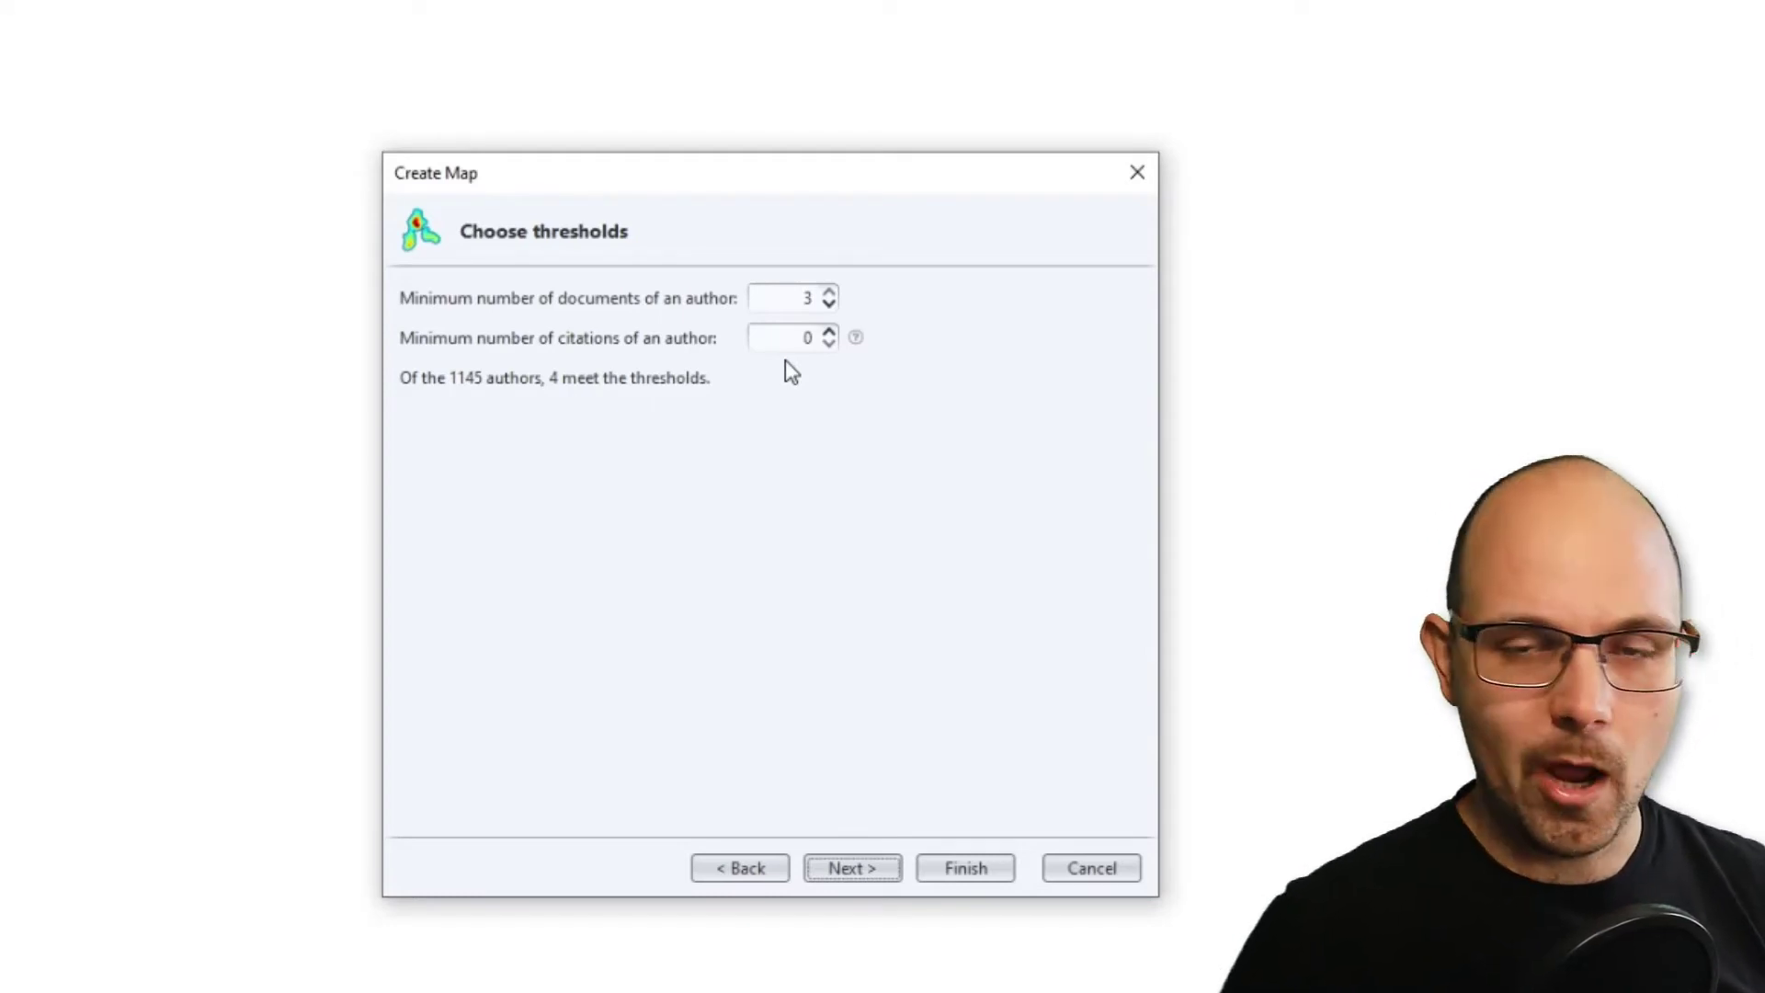
Lower the minimum number of documents of an author to 1.
click(828, 306)
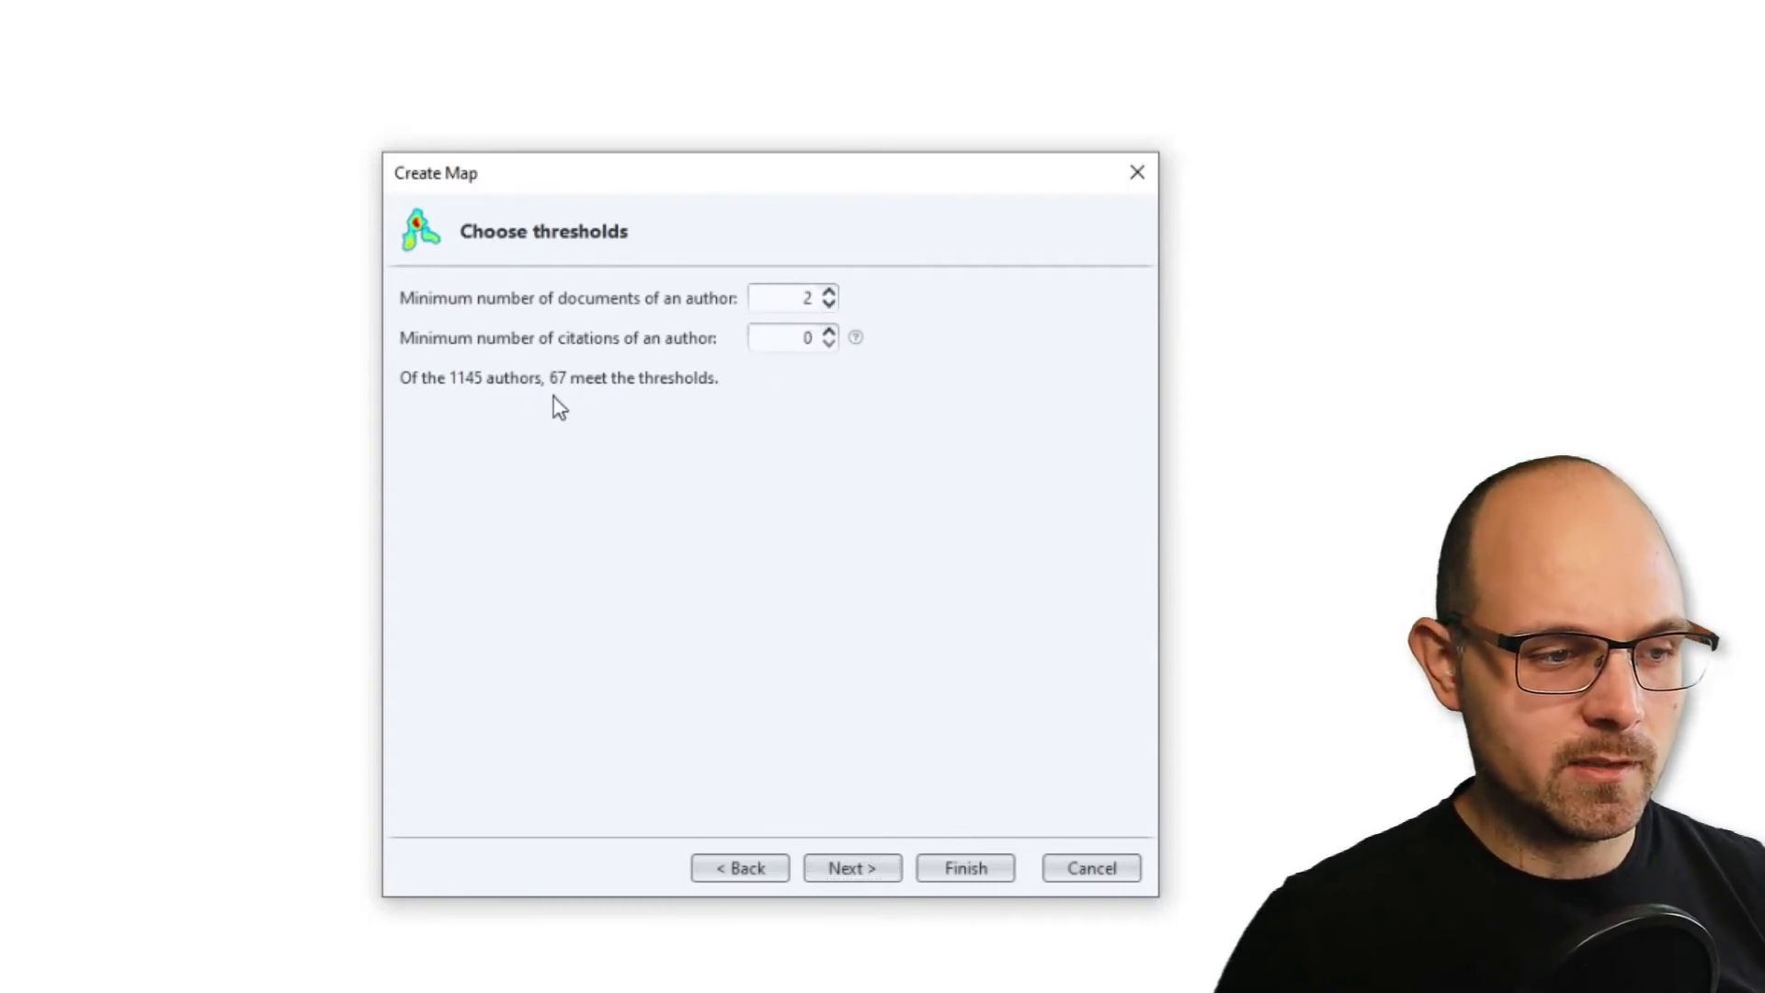
click(828, 305)
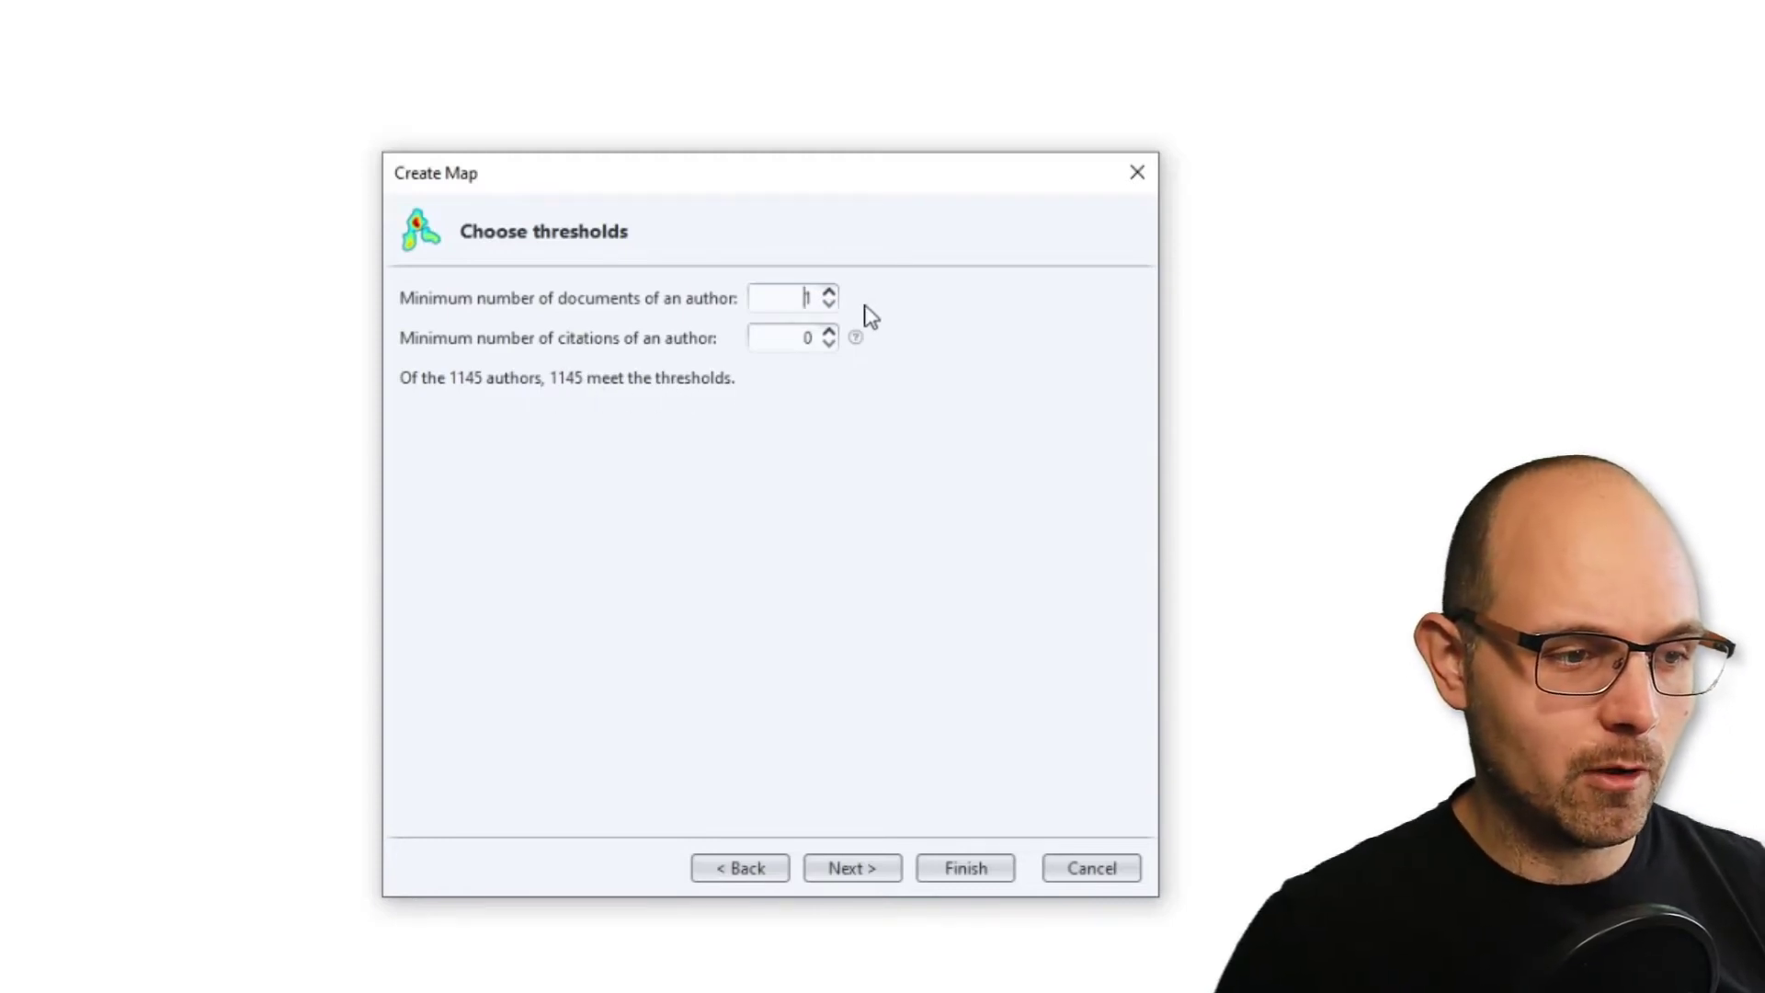
Set the minimum number of documents of an author to 2, keep 67 authors to be selected, and proceed to verification.
click(829, 291)
click(828, 291)
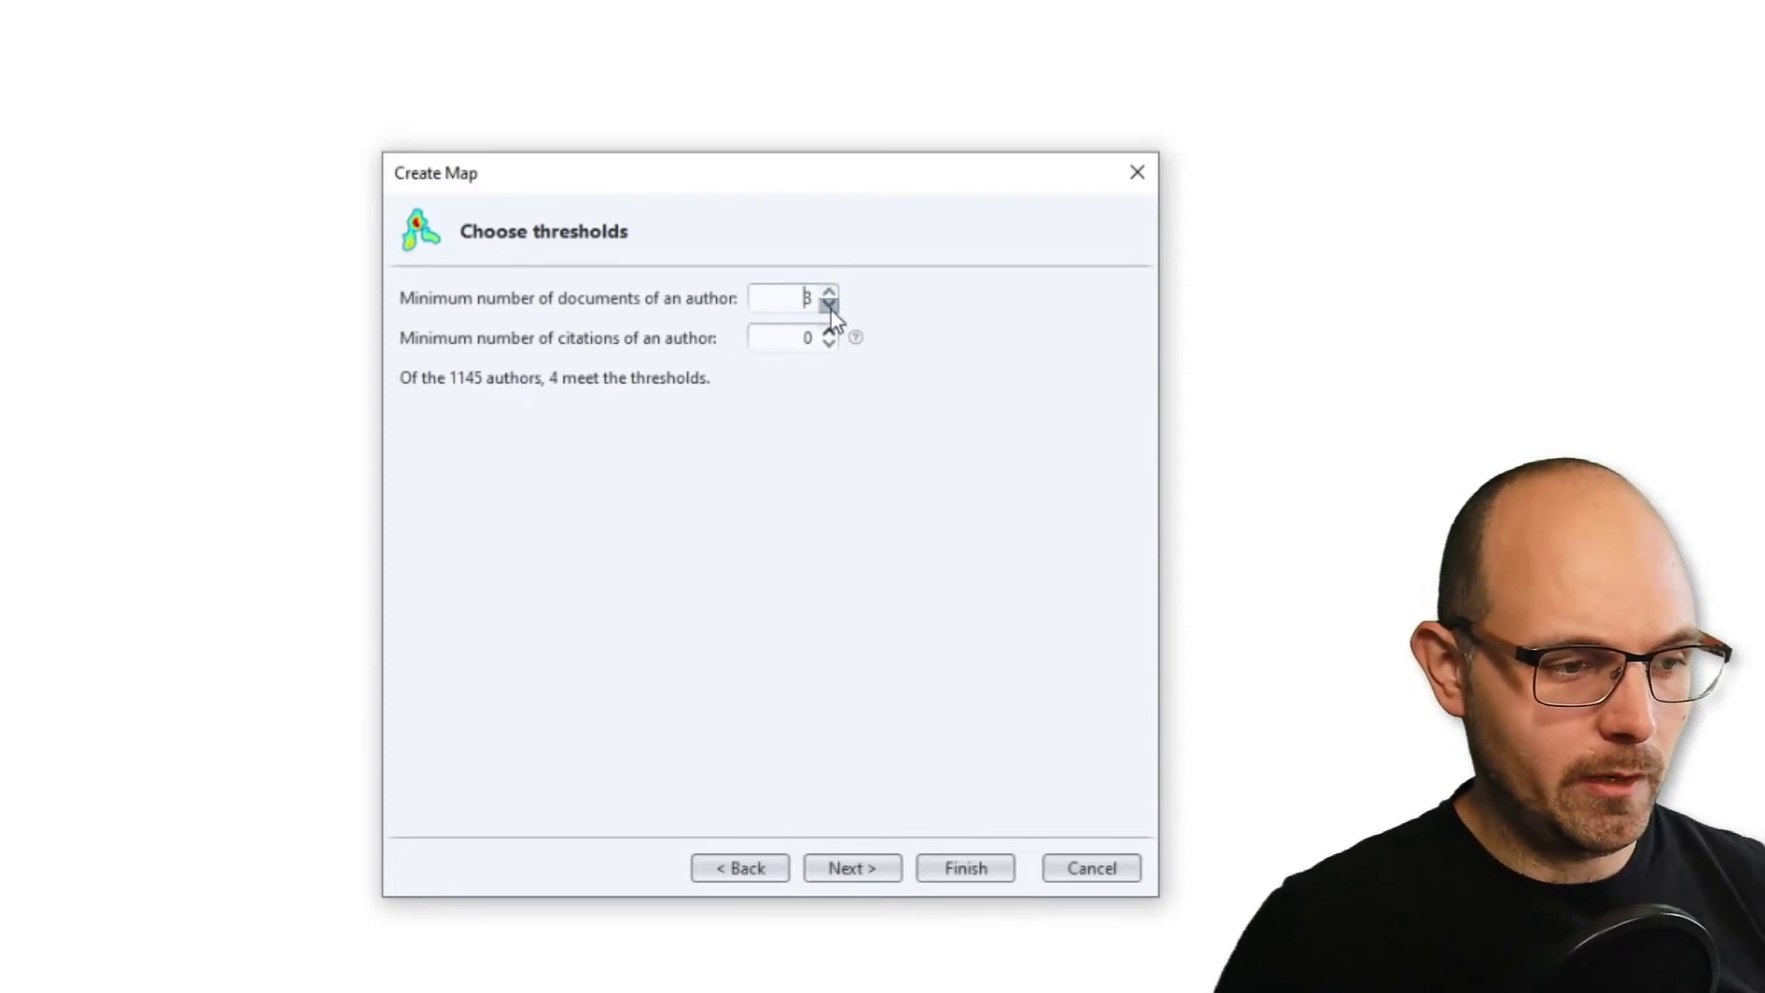
click(829, 304)
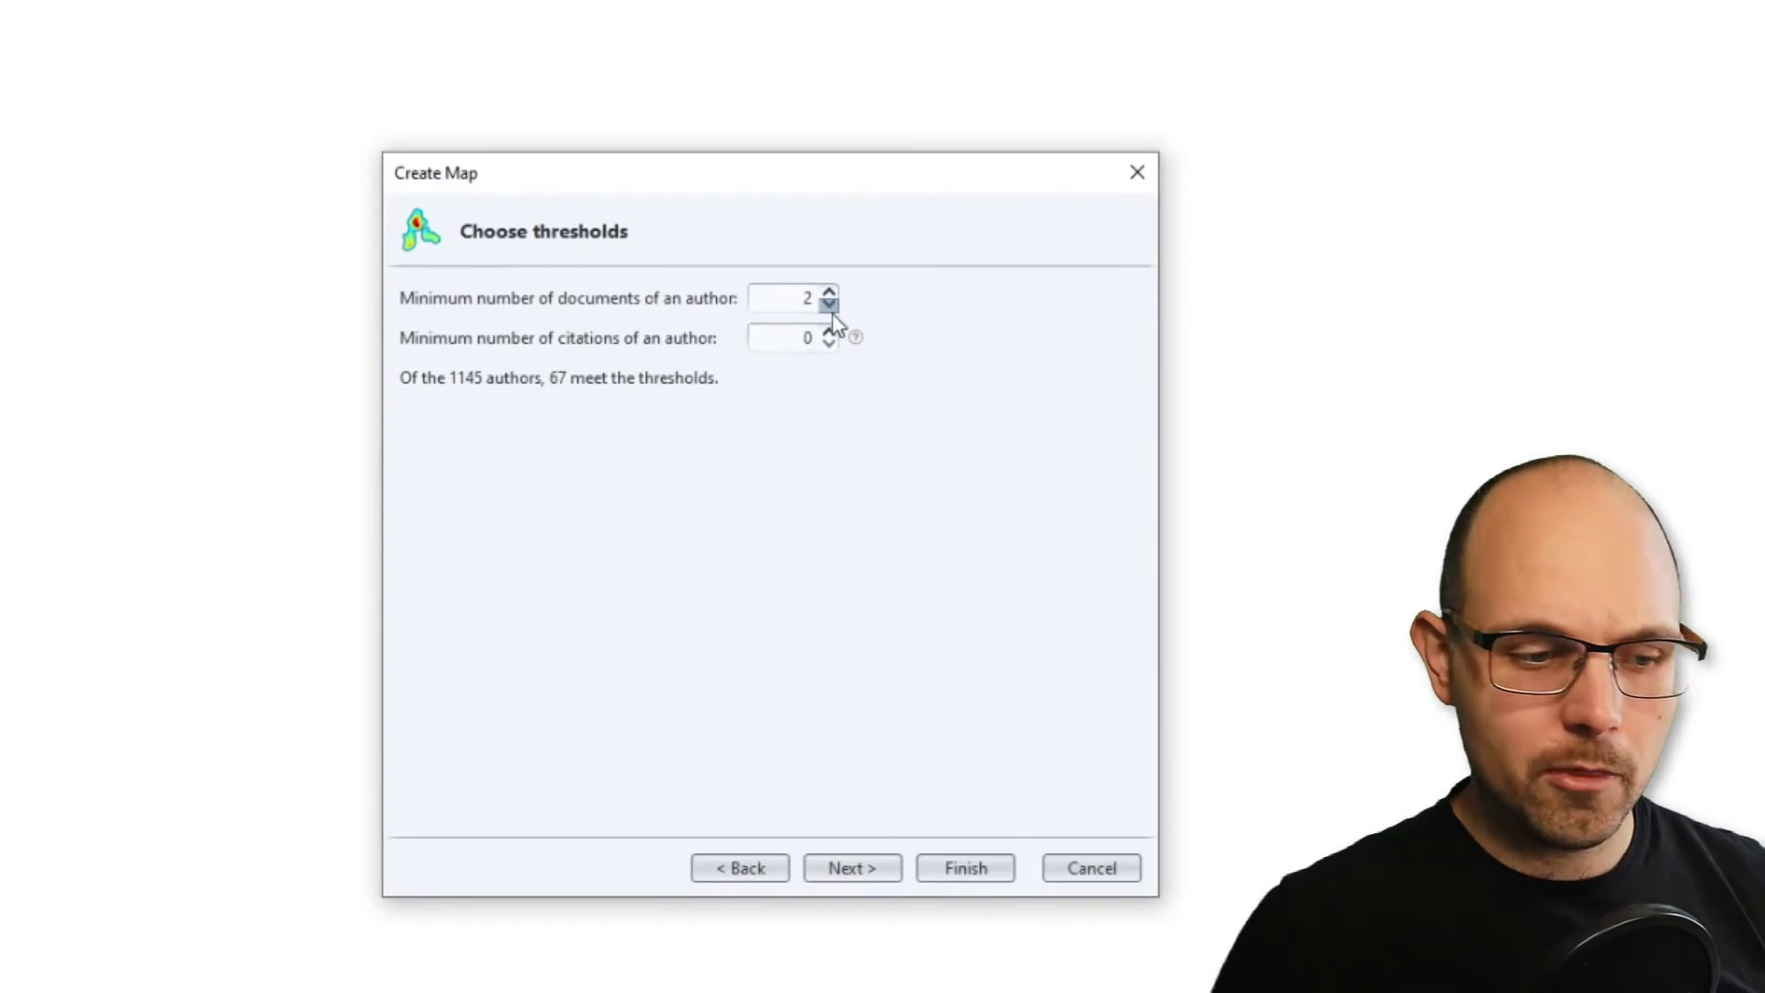
click(877, 869)
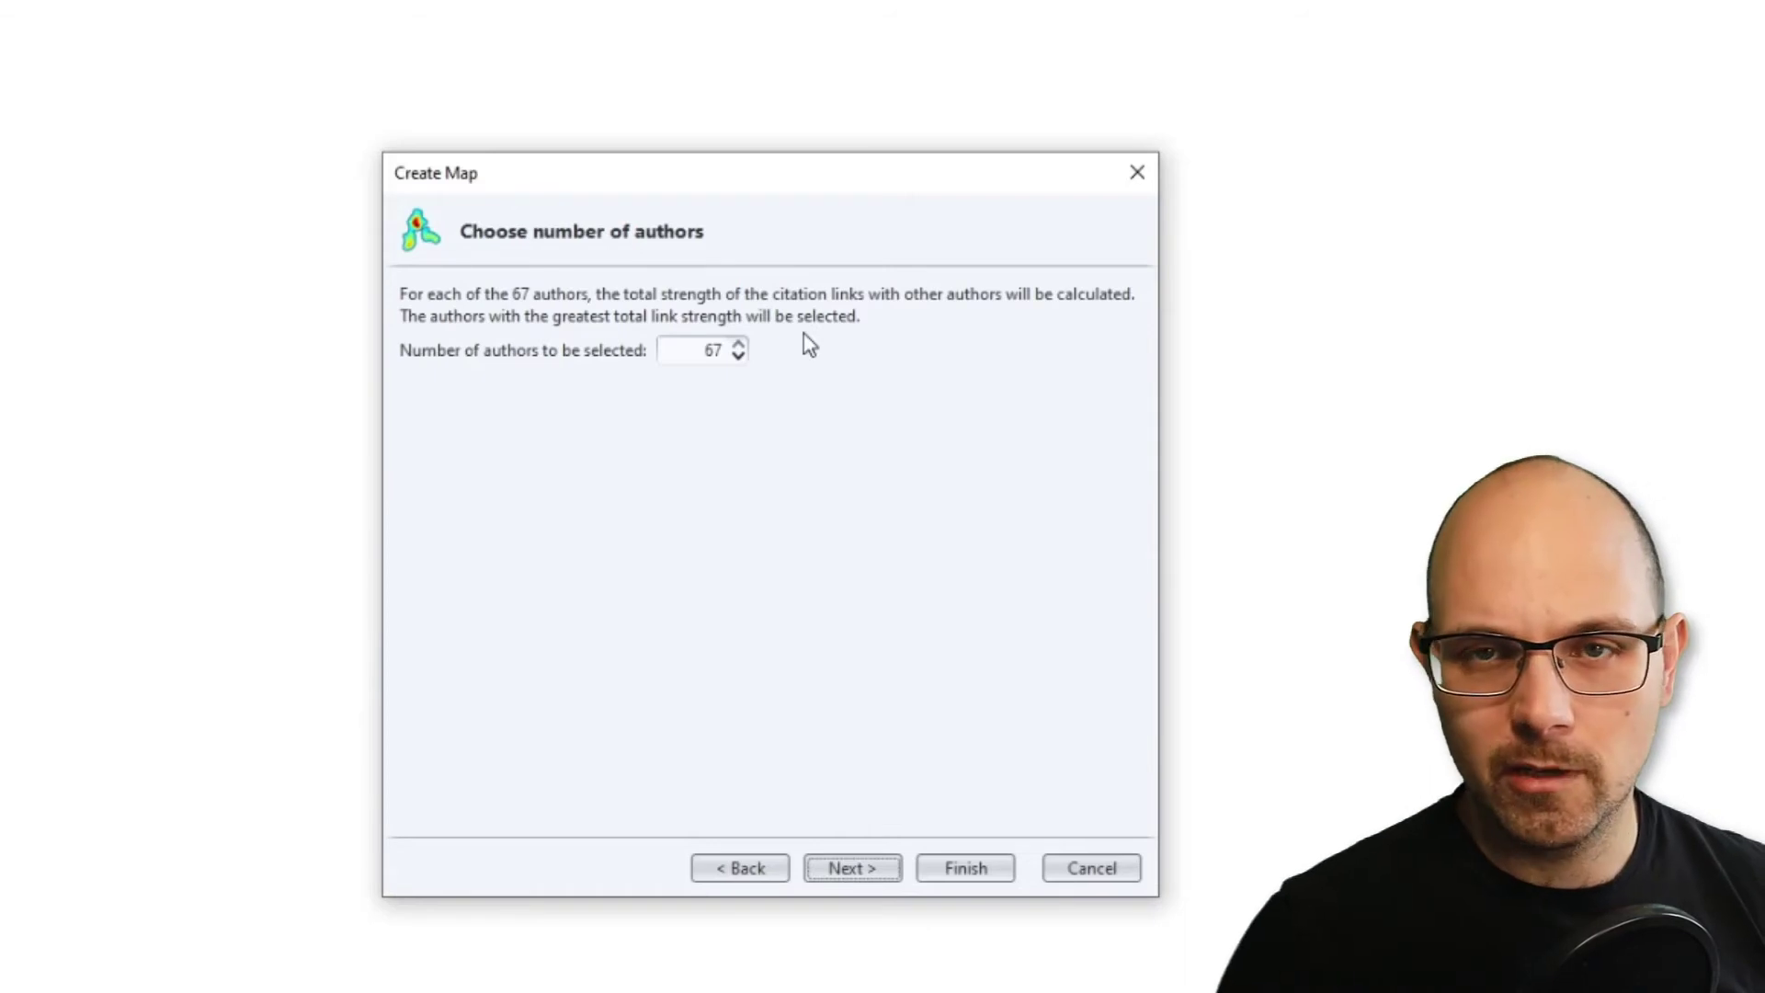
click(858, 869)
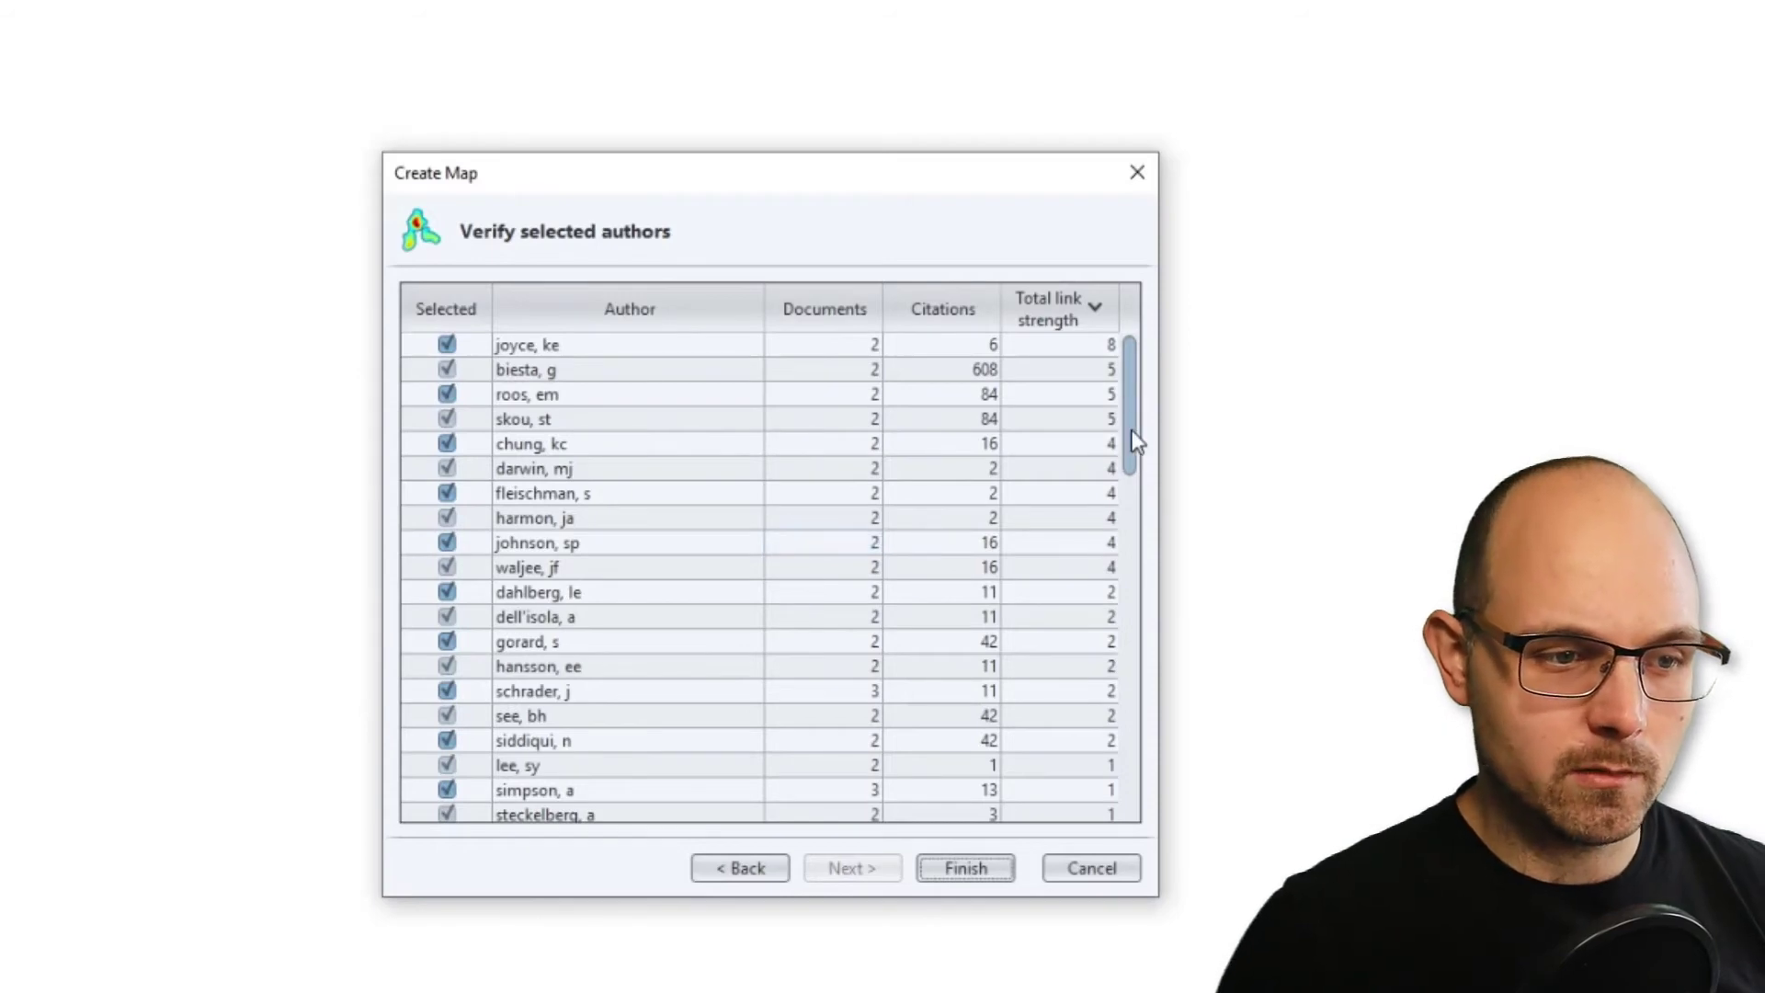
Check the list of selected authors and finish the map, showing all items instead of only the largest connected set.
drag(1130, 442, 1128, 386)
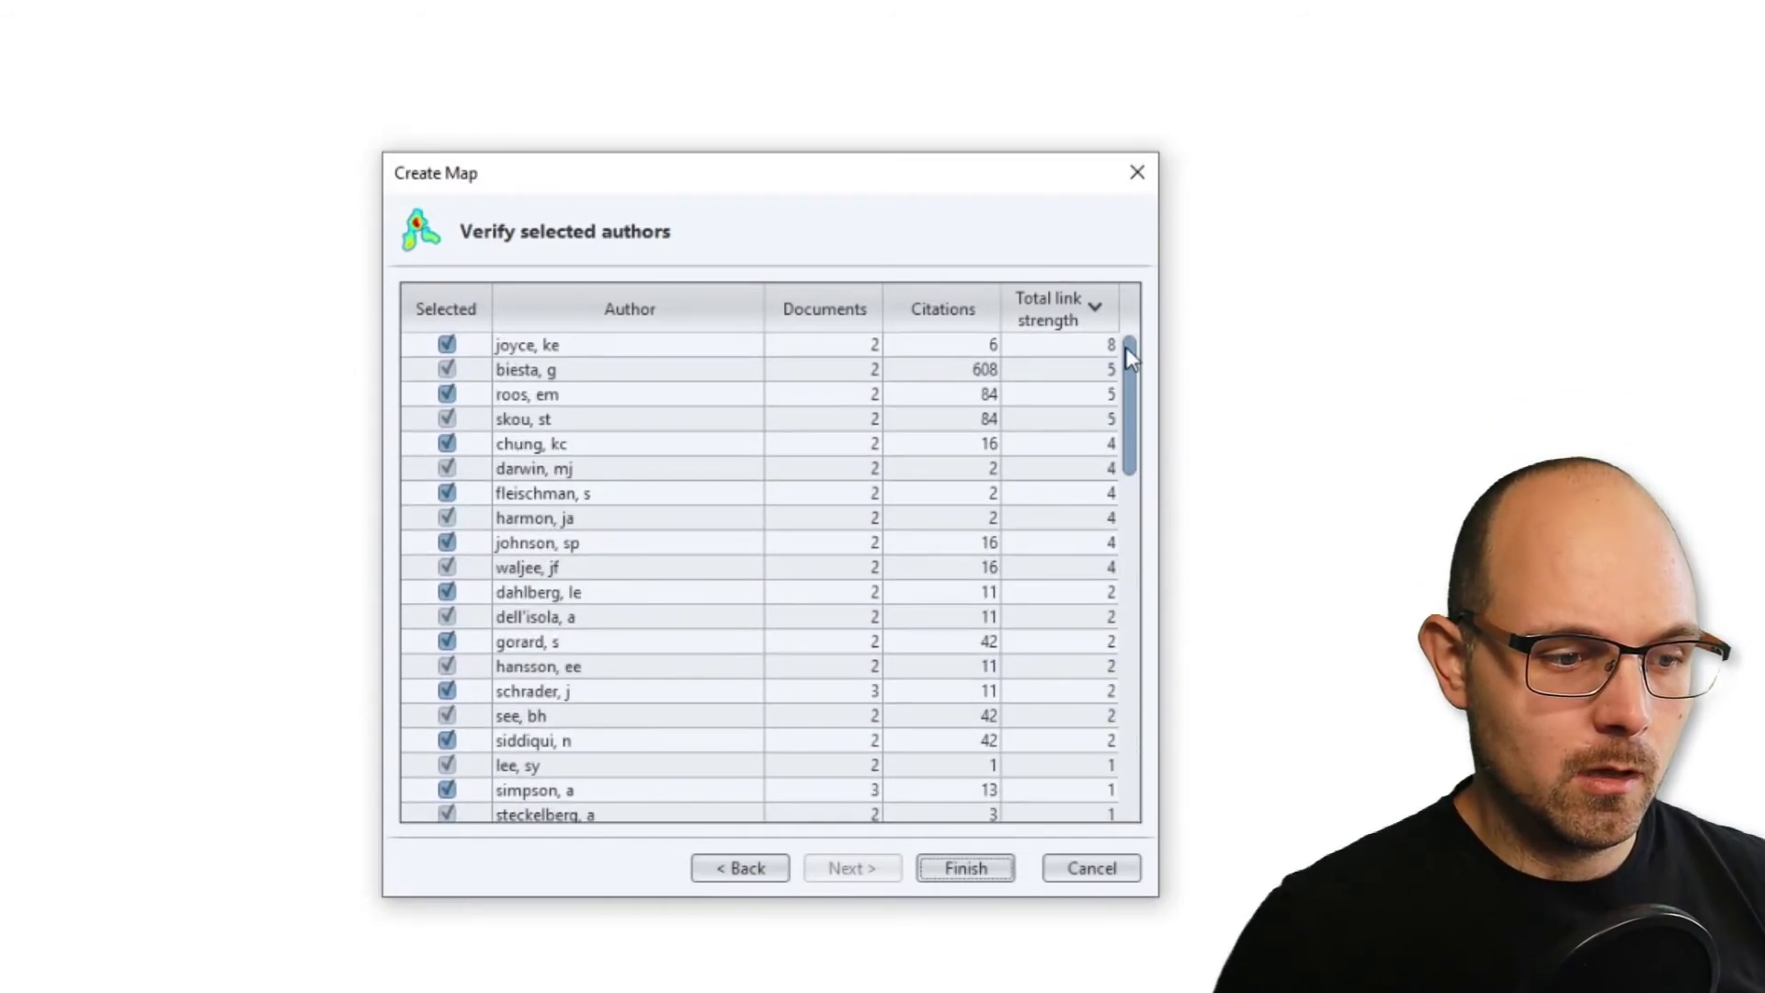
click(956, 875)
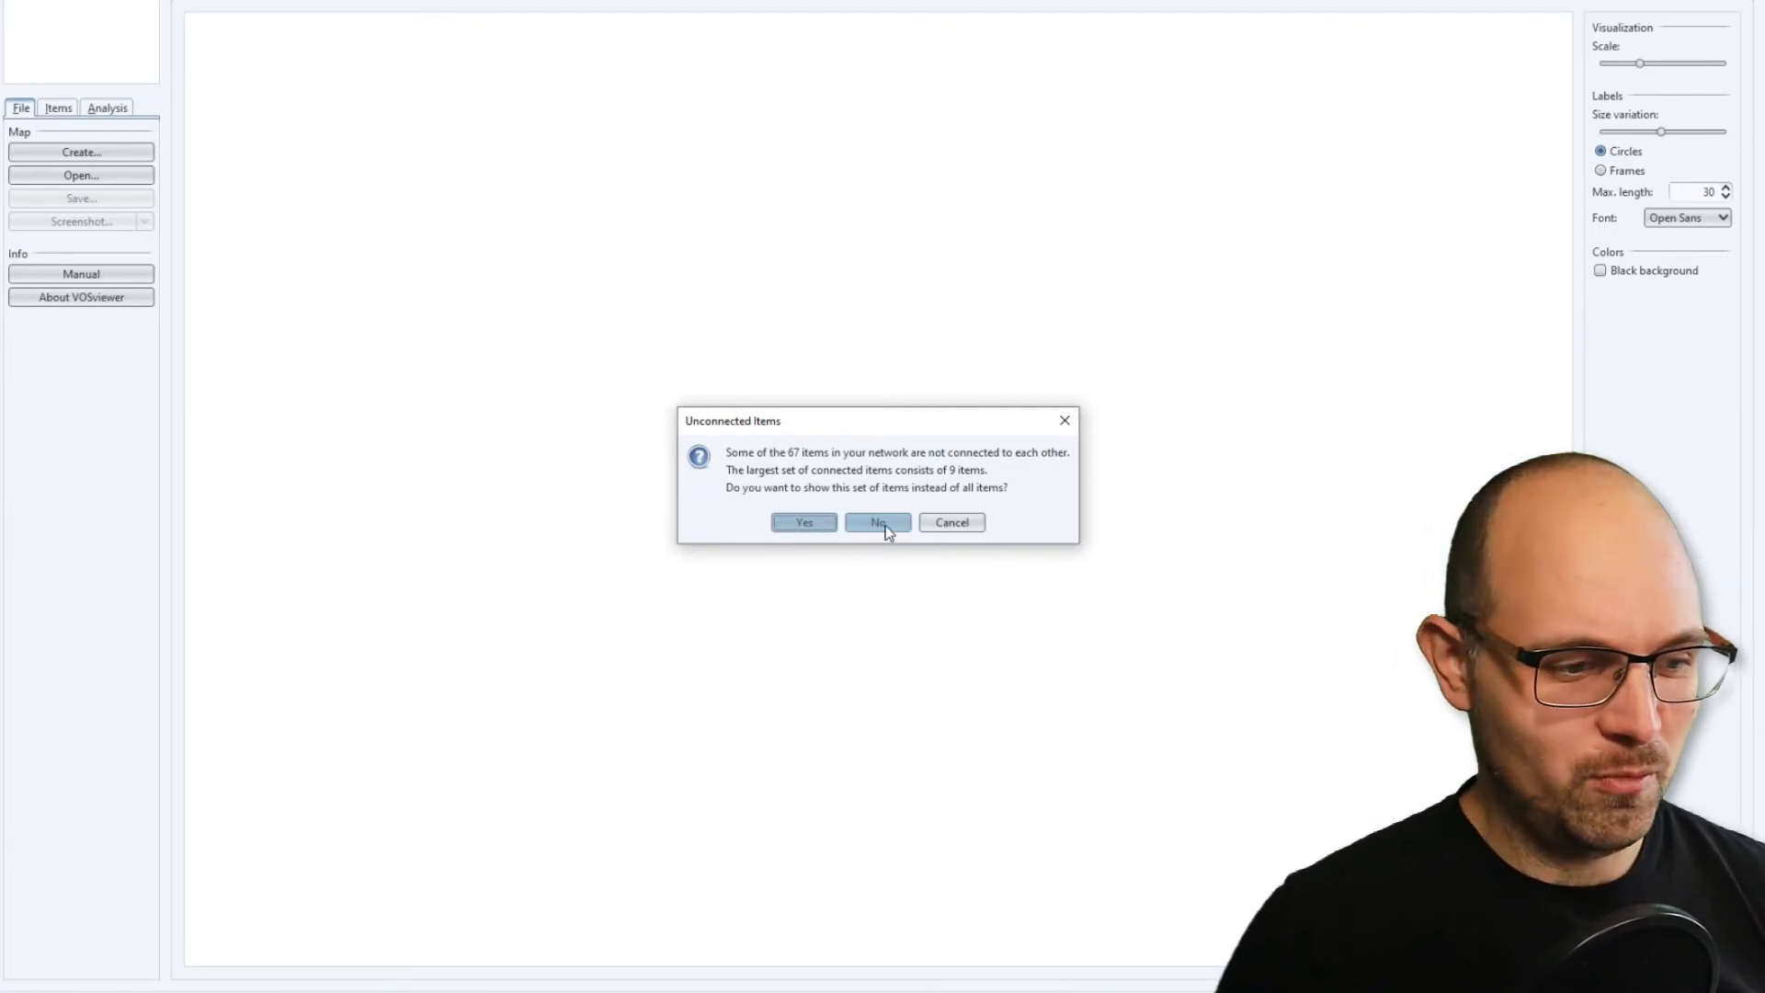
click(888, 524)
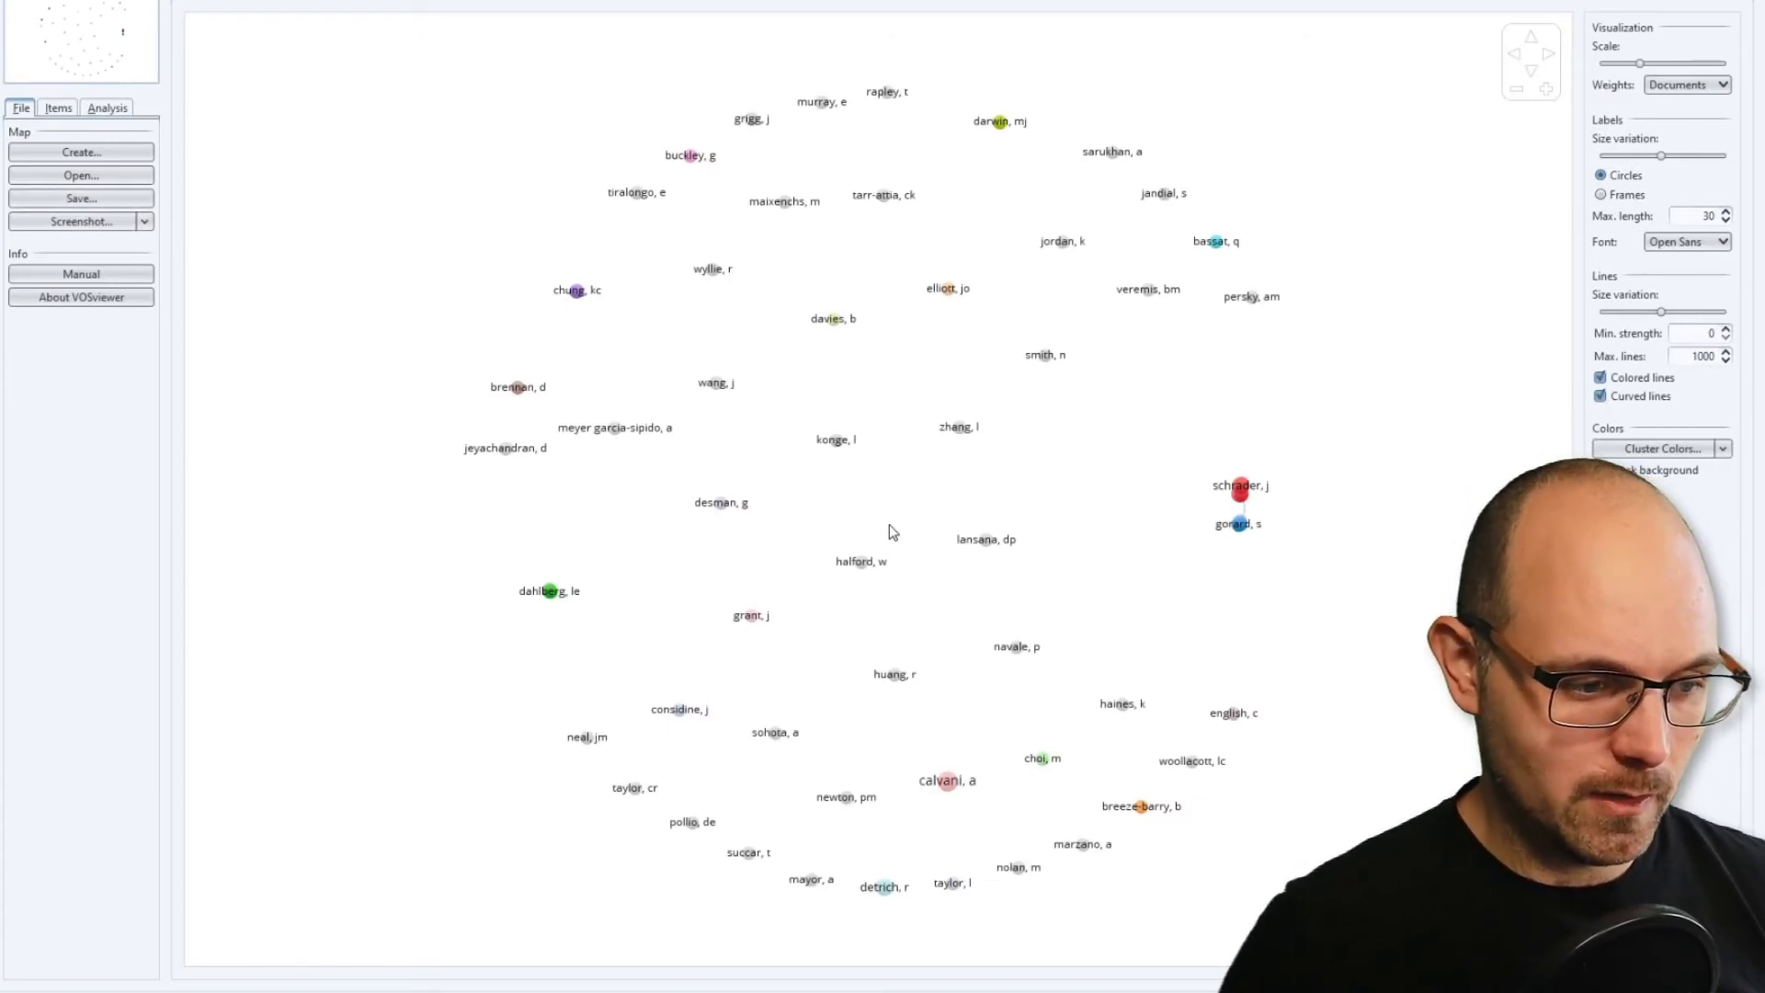
Examine how the authors are scattered and connected across the author citation map.
scroll(890, 524, up, 5)
drag(850, 436, 1272, 729)
drag(961, 335, 1368, 798)
drag(973, 704, 1094, 422)
drag(1190, 662, 847, 315)
drag(943, 551, 742, 151)
drag(1073, 410, 550, 384)
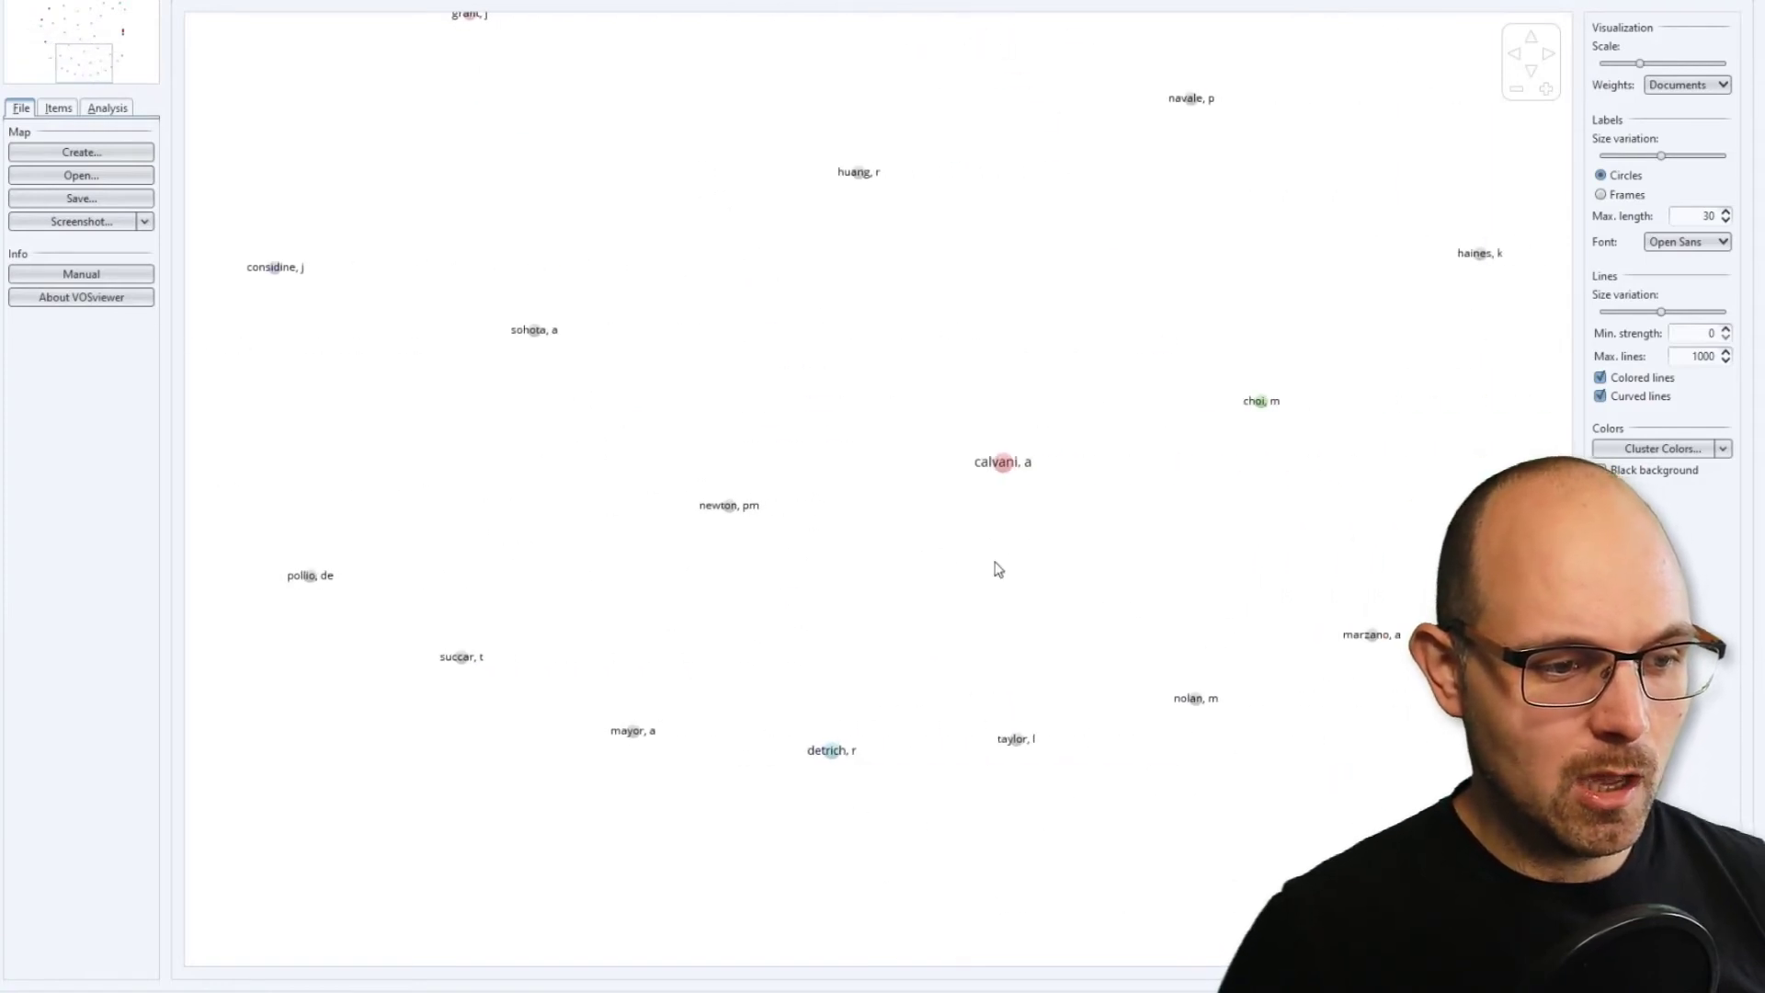
drag(1231, 539, 702, 619)
drag(1074, 364, 622, 677)
drag(756, 354, 717, 596)
drag(625, 416, 998, 895)
scroll(981, 729, down, 5)
drag(981, 707, 1057, 658)
scroll(1140, 543, up, 5)
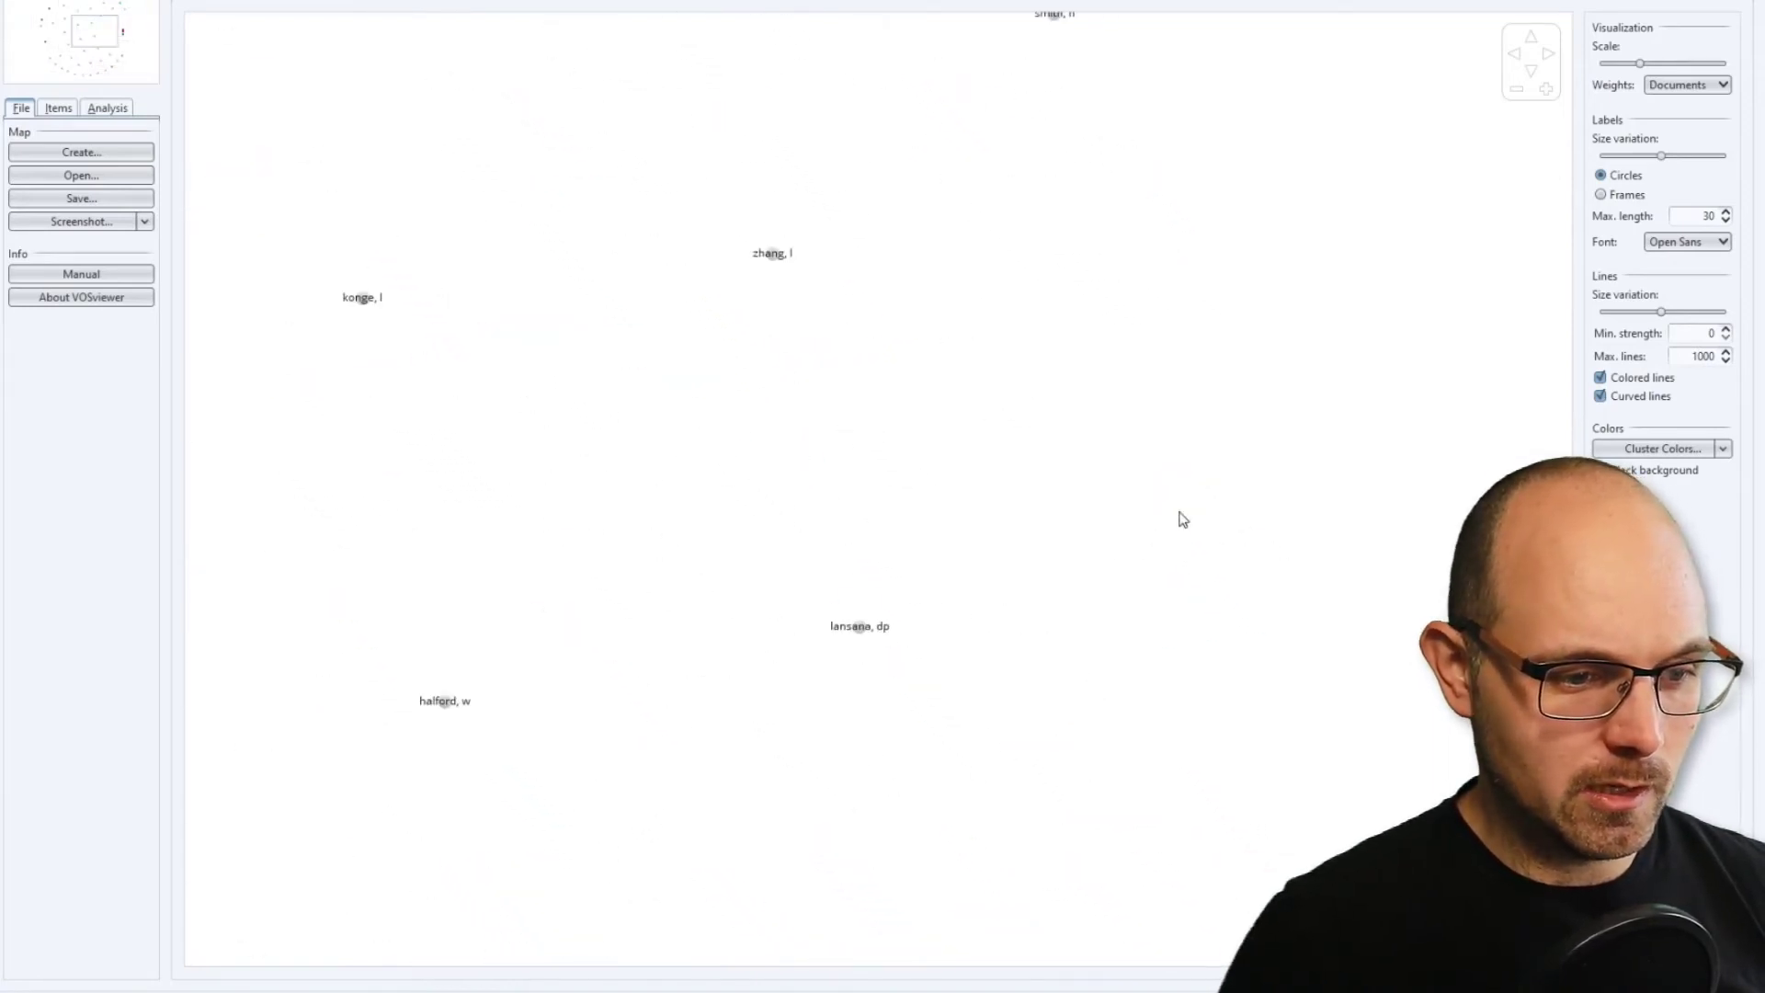
Inspect the citation links between the red and blue author clusters and the isolated authors around them.
drag(1307, 528, 702, 383)
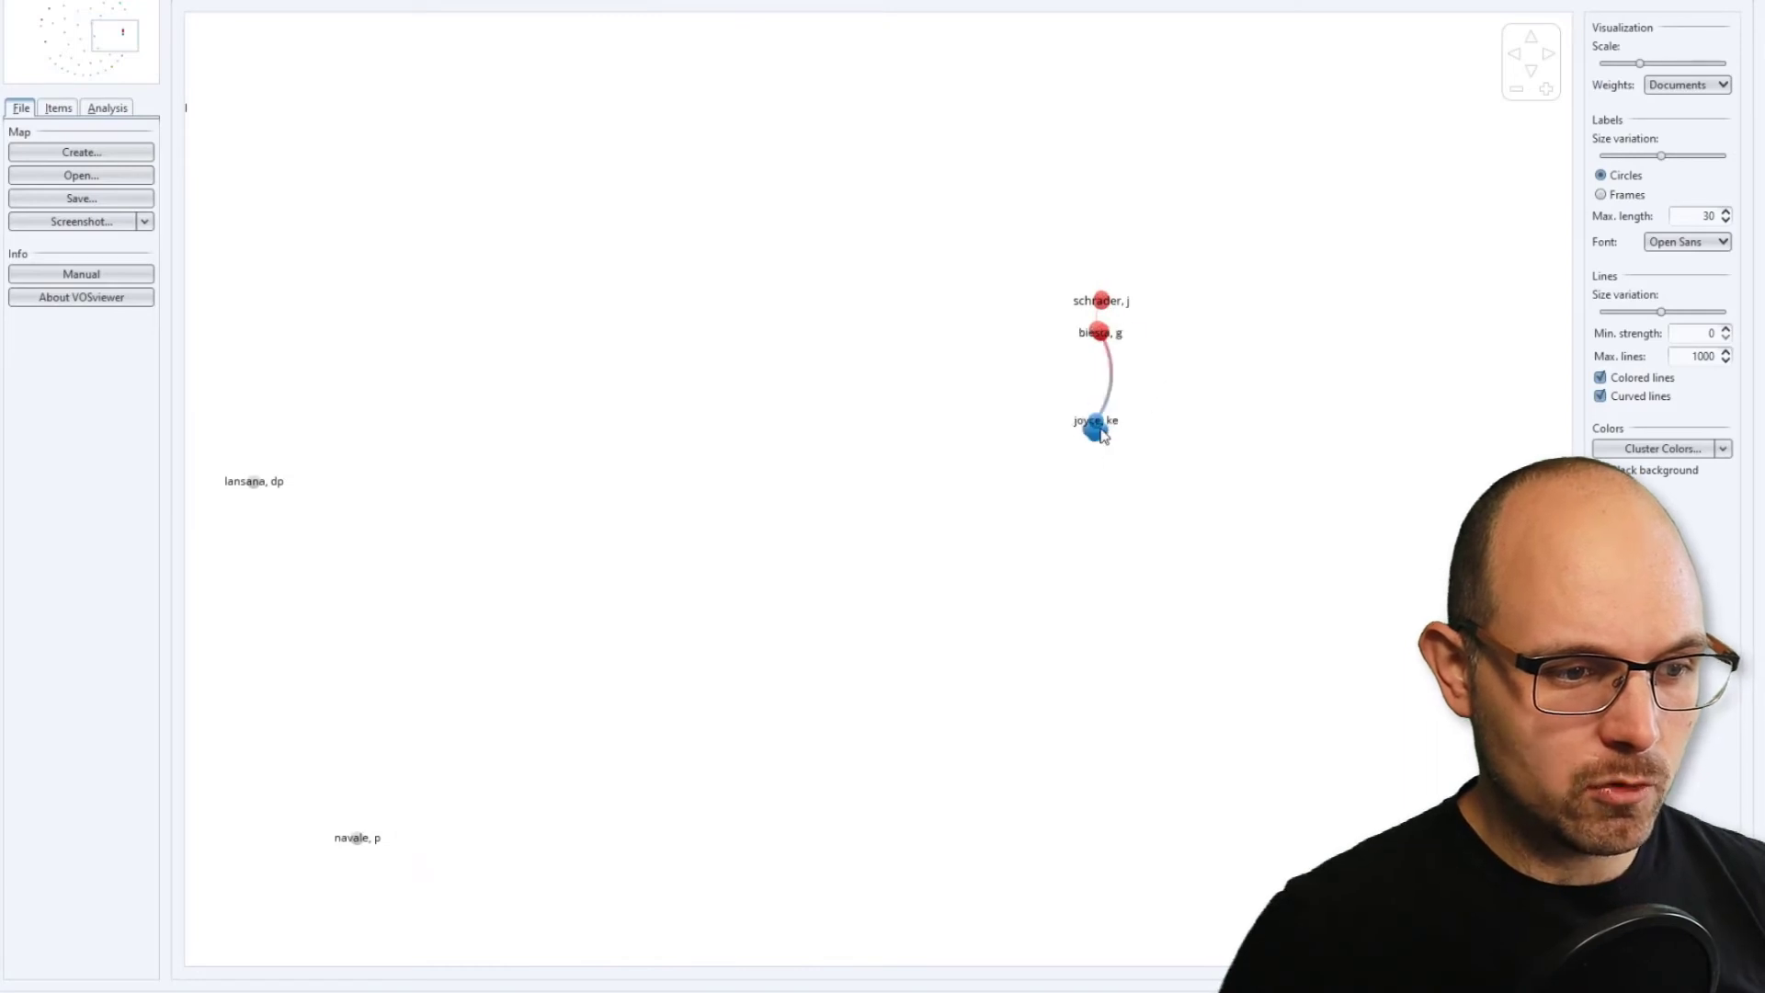
scroll(1135, 410, up, 5)
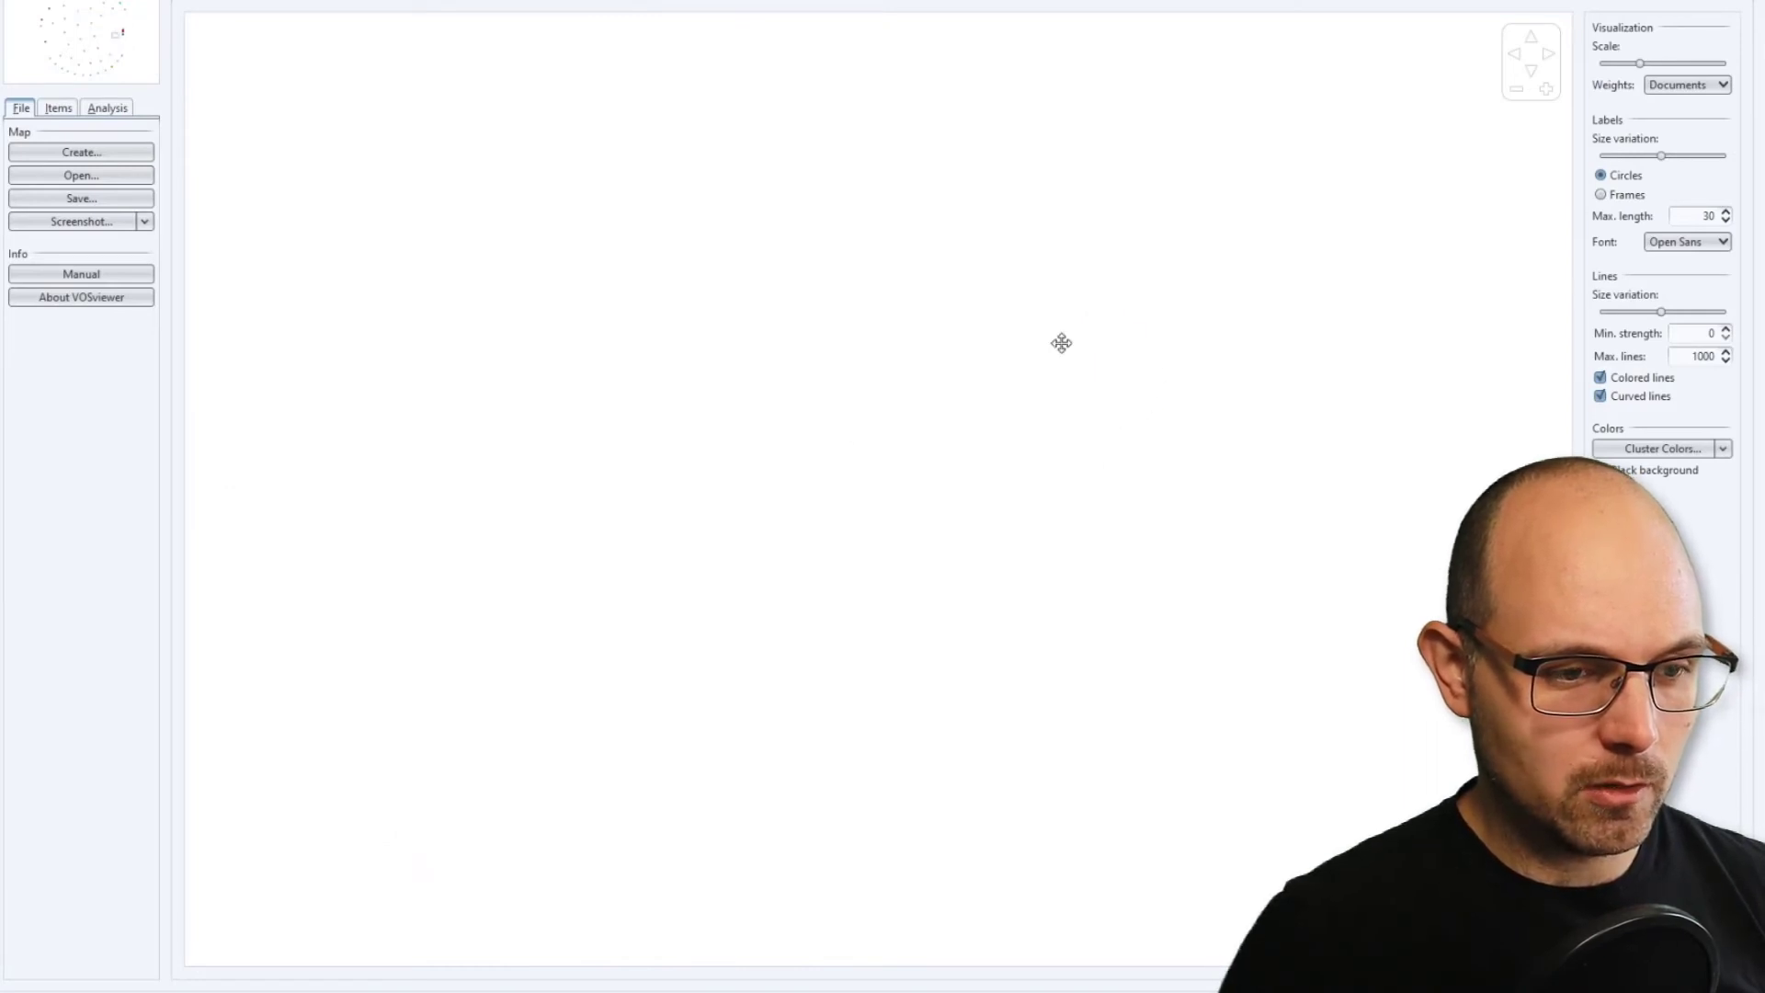
drag(1062, 343, 657, 633)
drag(1198, 429, 772, 559)
drag(1023, 326, 852, 638)
scroll(859, 512, up, 2)
drag(834, 421, 1076, 472)
scroll(1076, 472, down, 2)
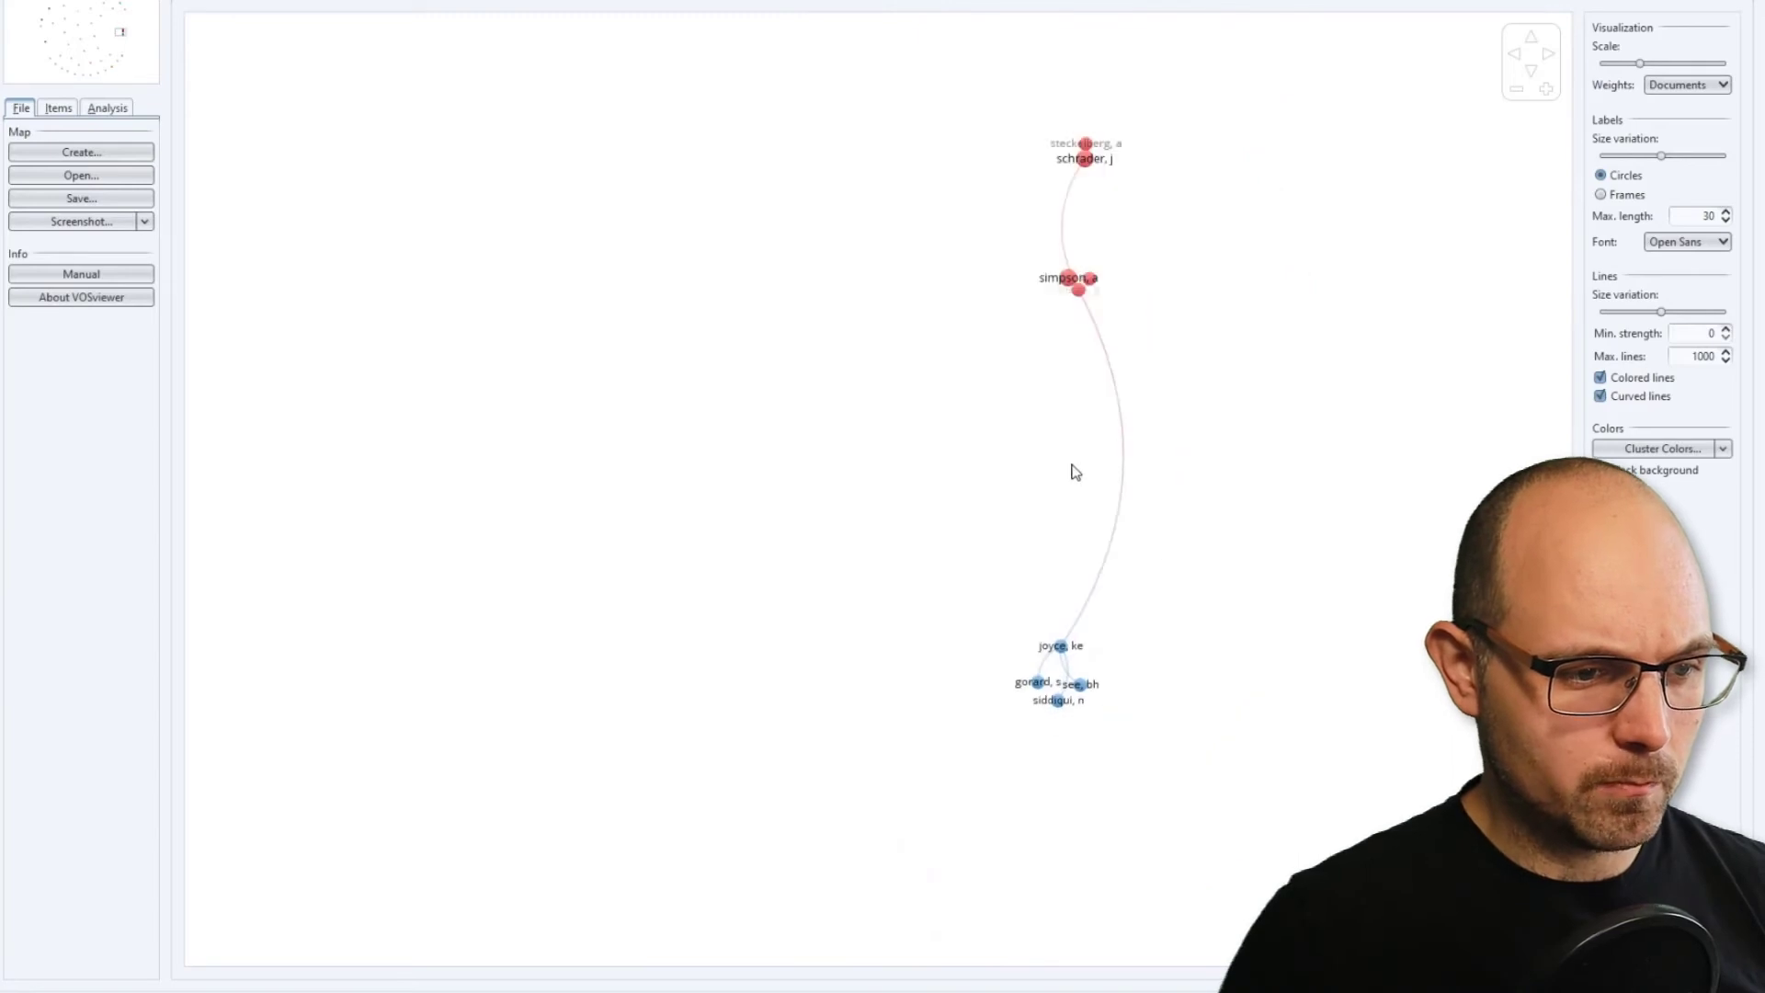
scroll(1076, 472, down, 3)
drag(811, 300, 1182, 674)
scroll(1177, 664, down, 4)
drag(952, 407, 1178, 688)
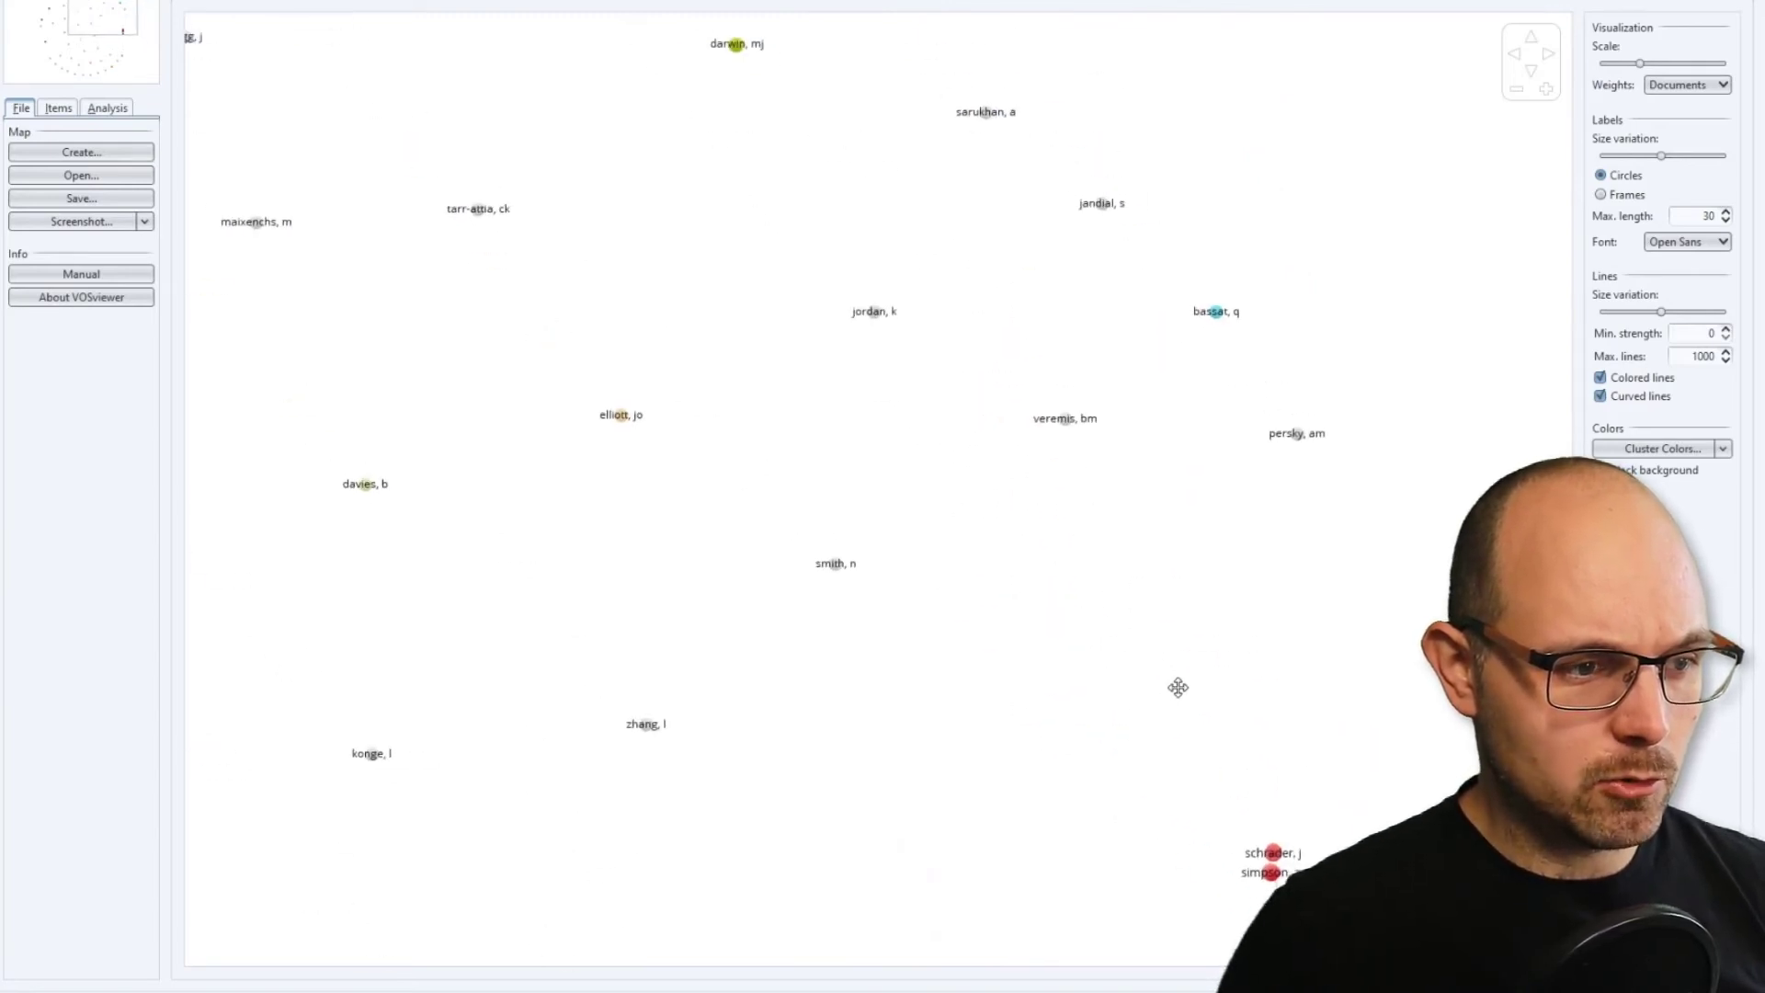
drag(1011, 627, 1395, 683)
drag(989, 606, 1233, 453)
Start a new map based on bibliographic data, reusing the loaded Web of Science file, and proceed to the analysis type settings.
click(138, 156)
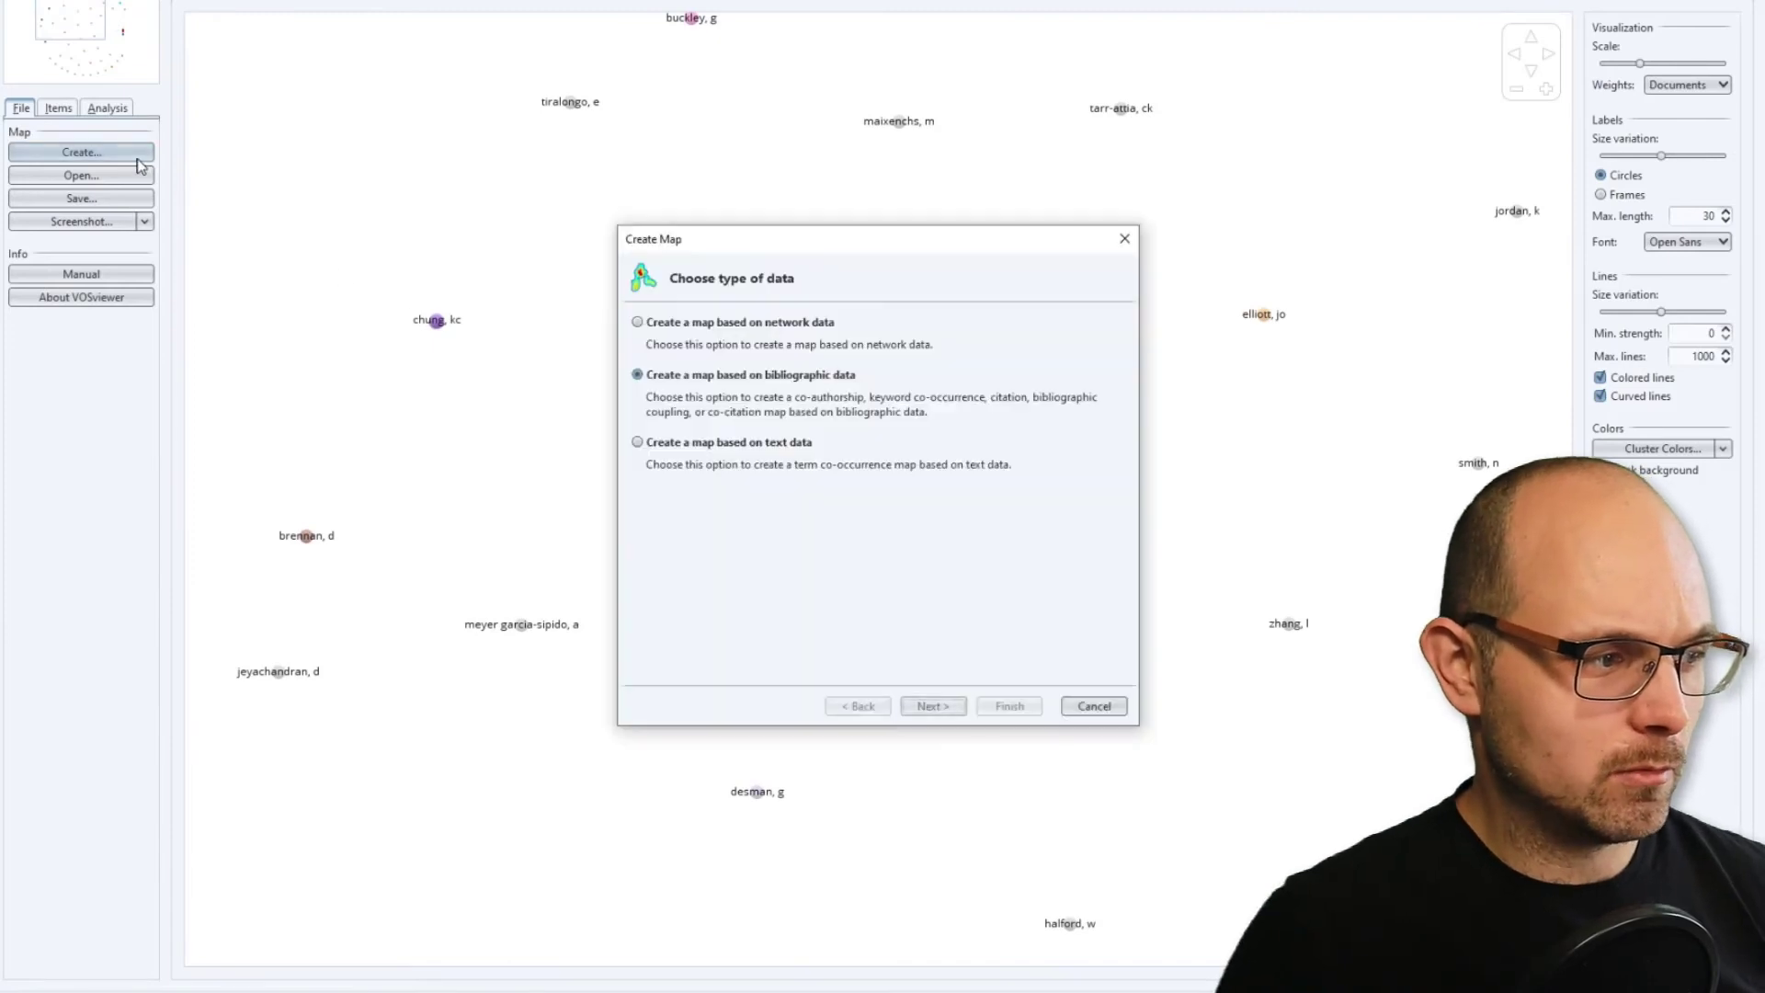
click(942, 716)
click(942, 716)
click(943, 714)
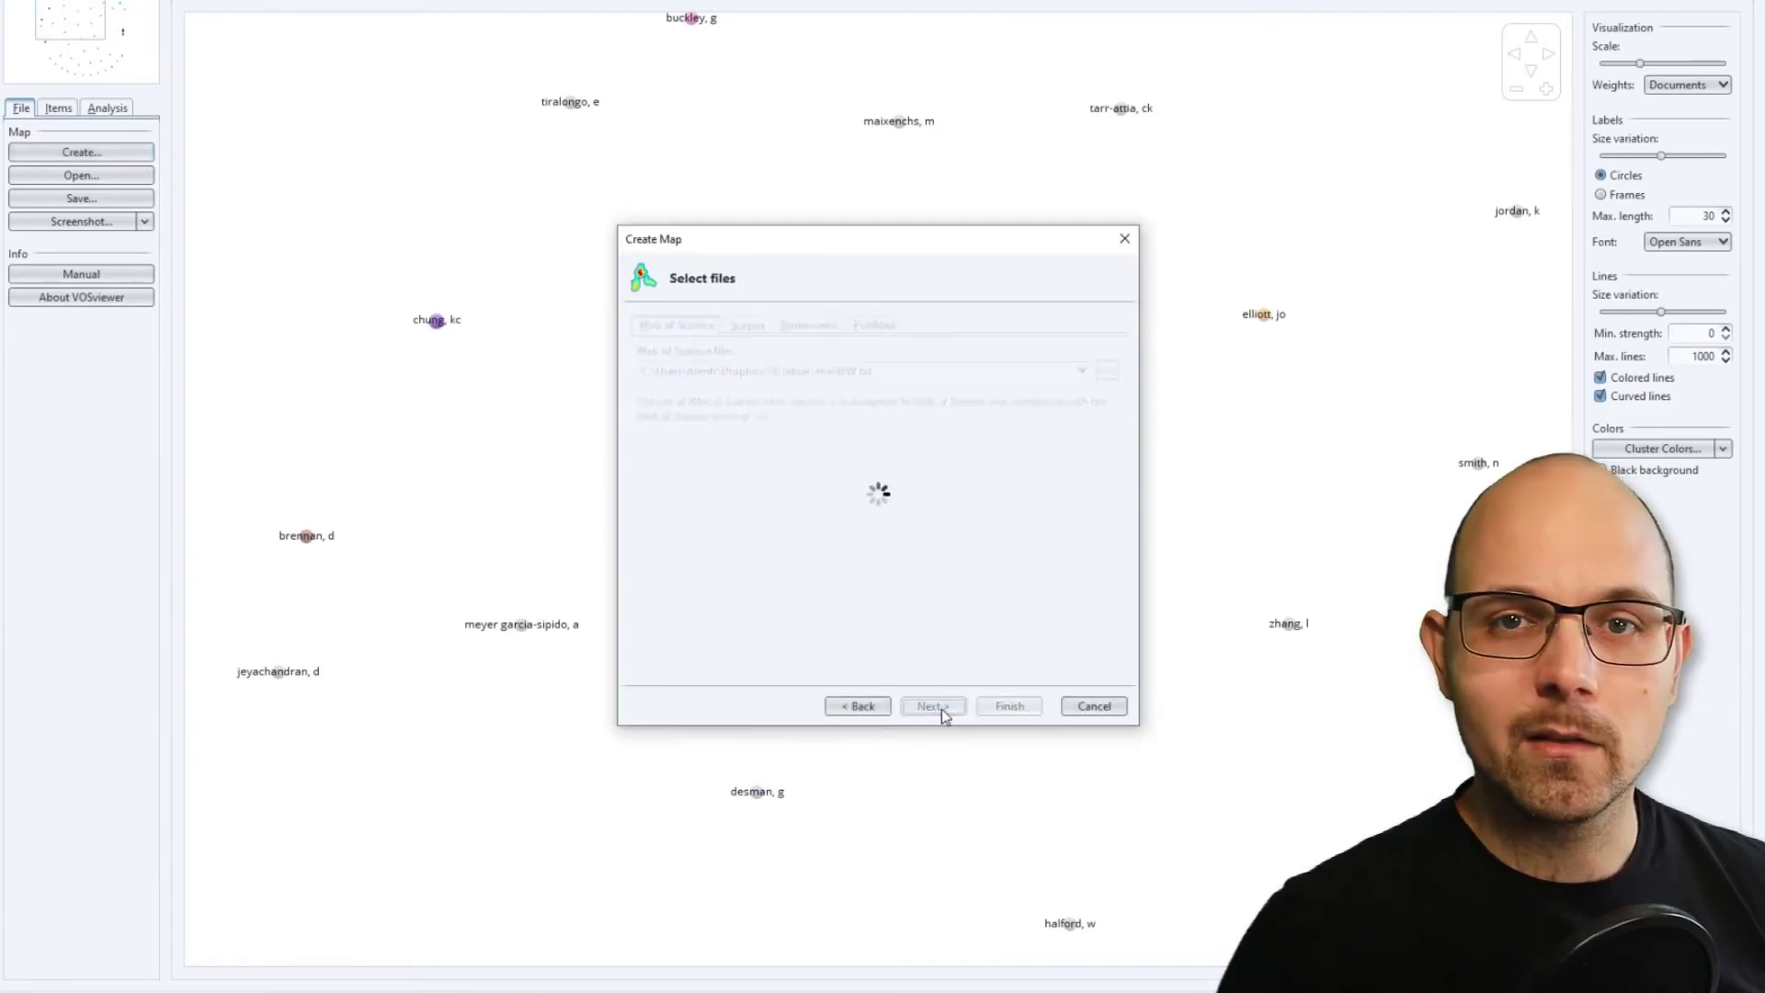
Create a citation map with documents as the unit of analysis, showing all items instead of only the largest connected set.
click(935, 342)
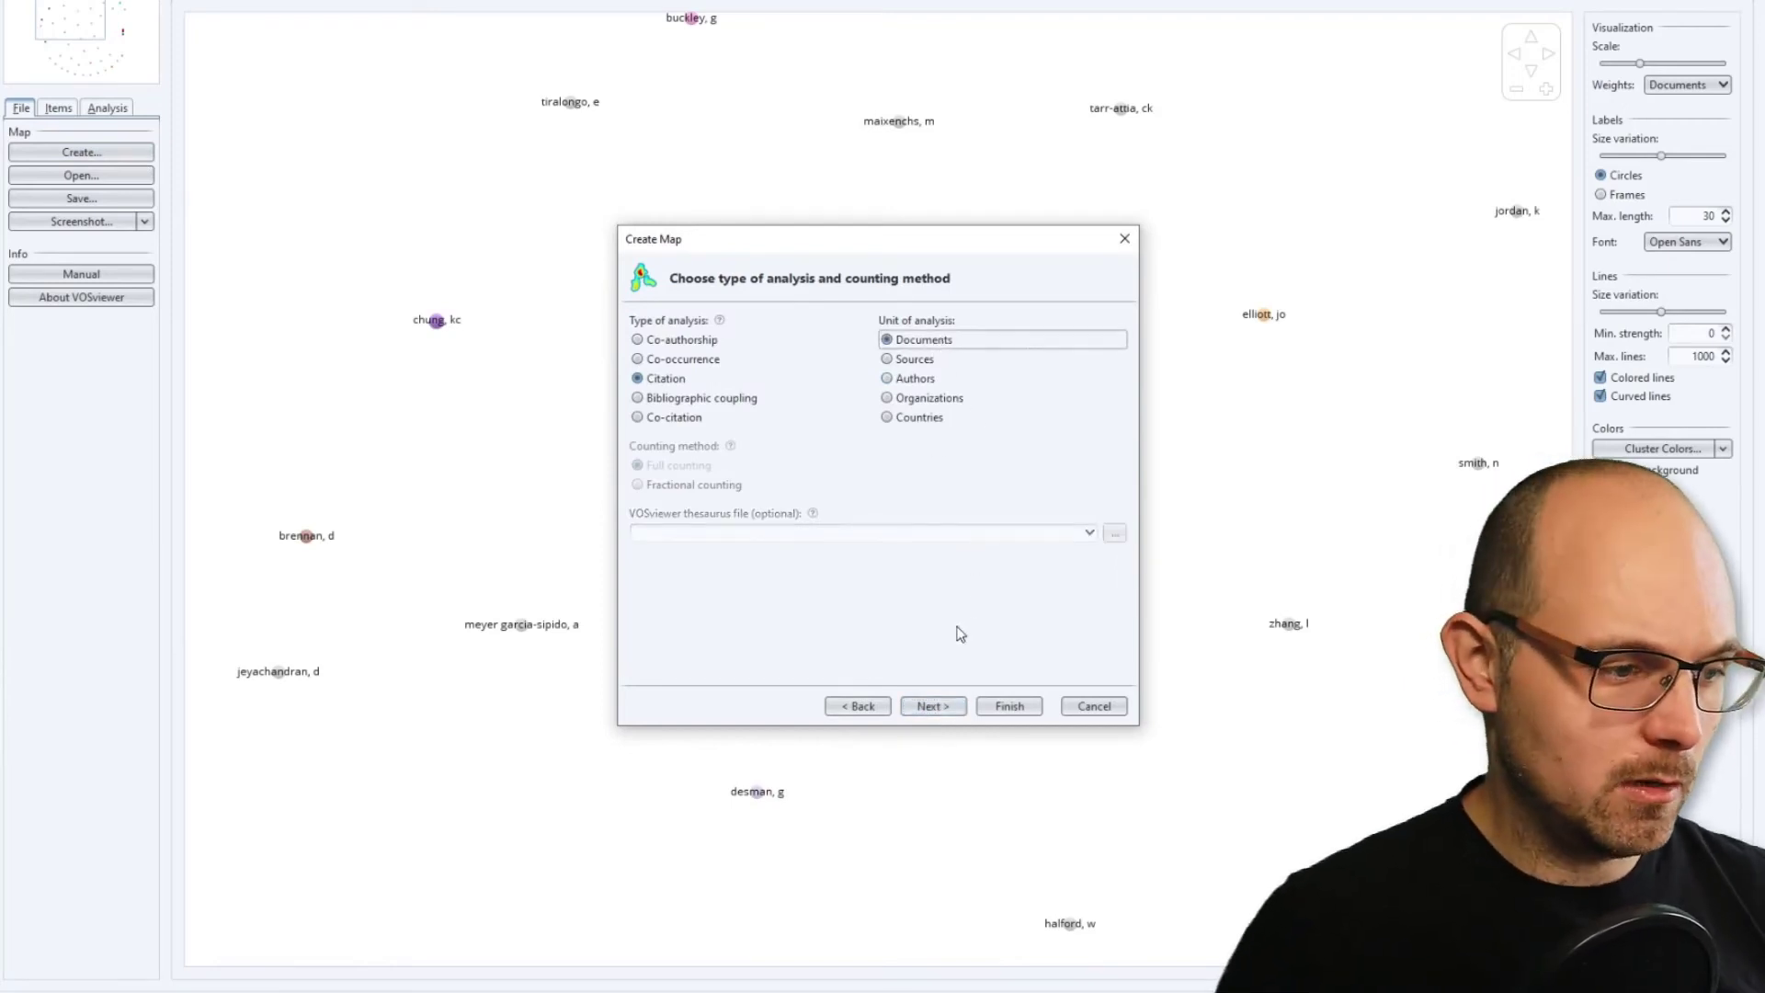
click(669, 400)
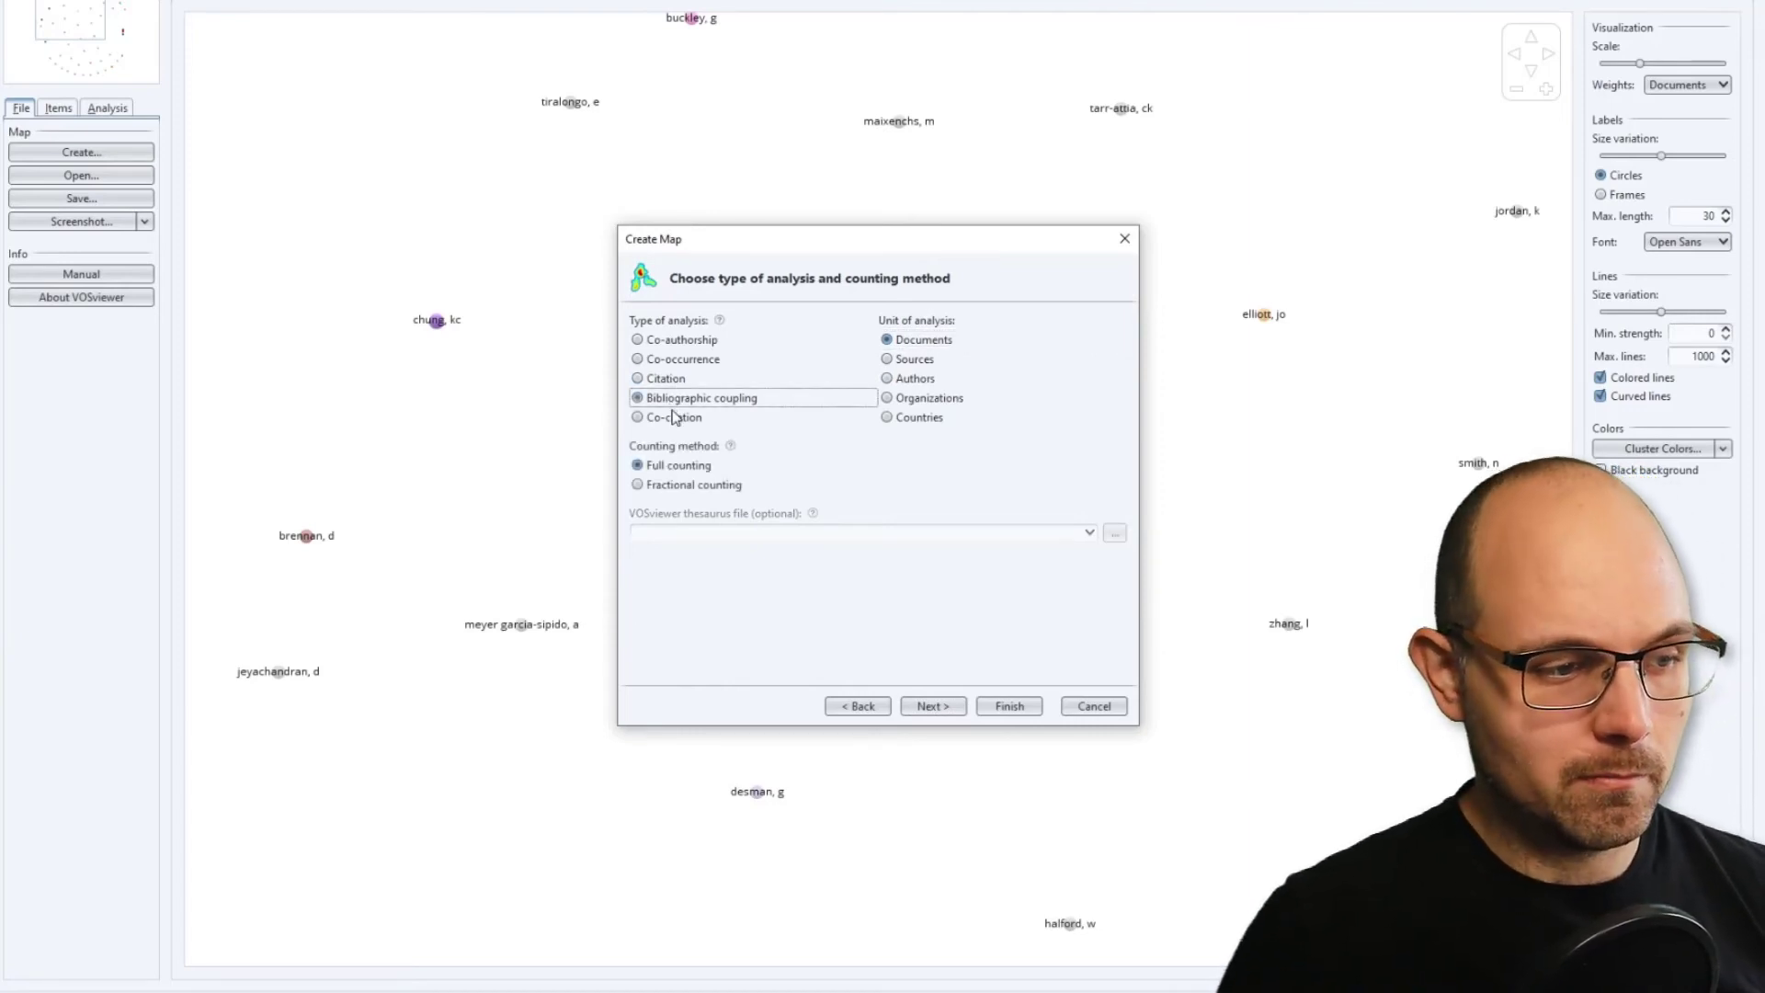
click(674, 379)
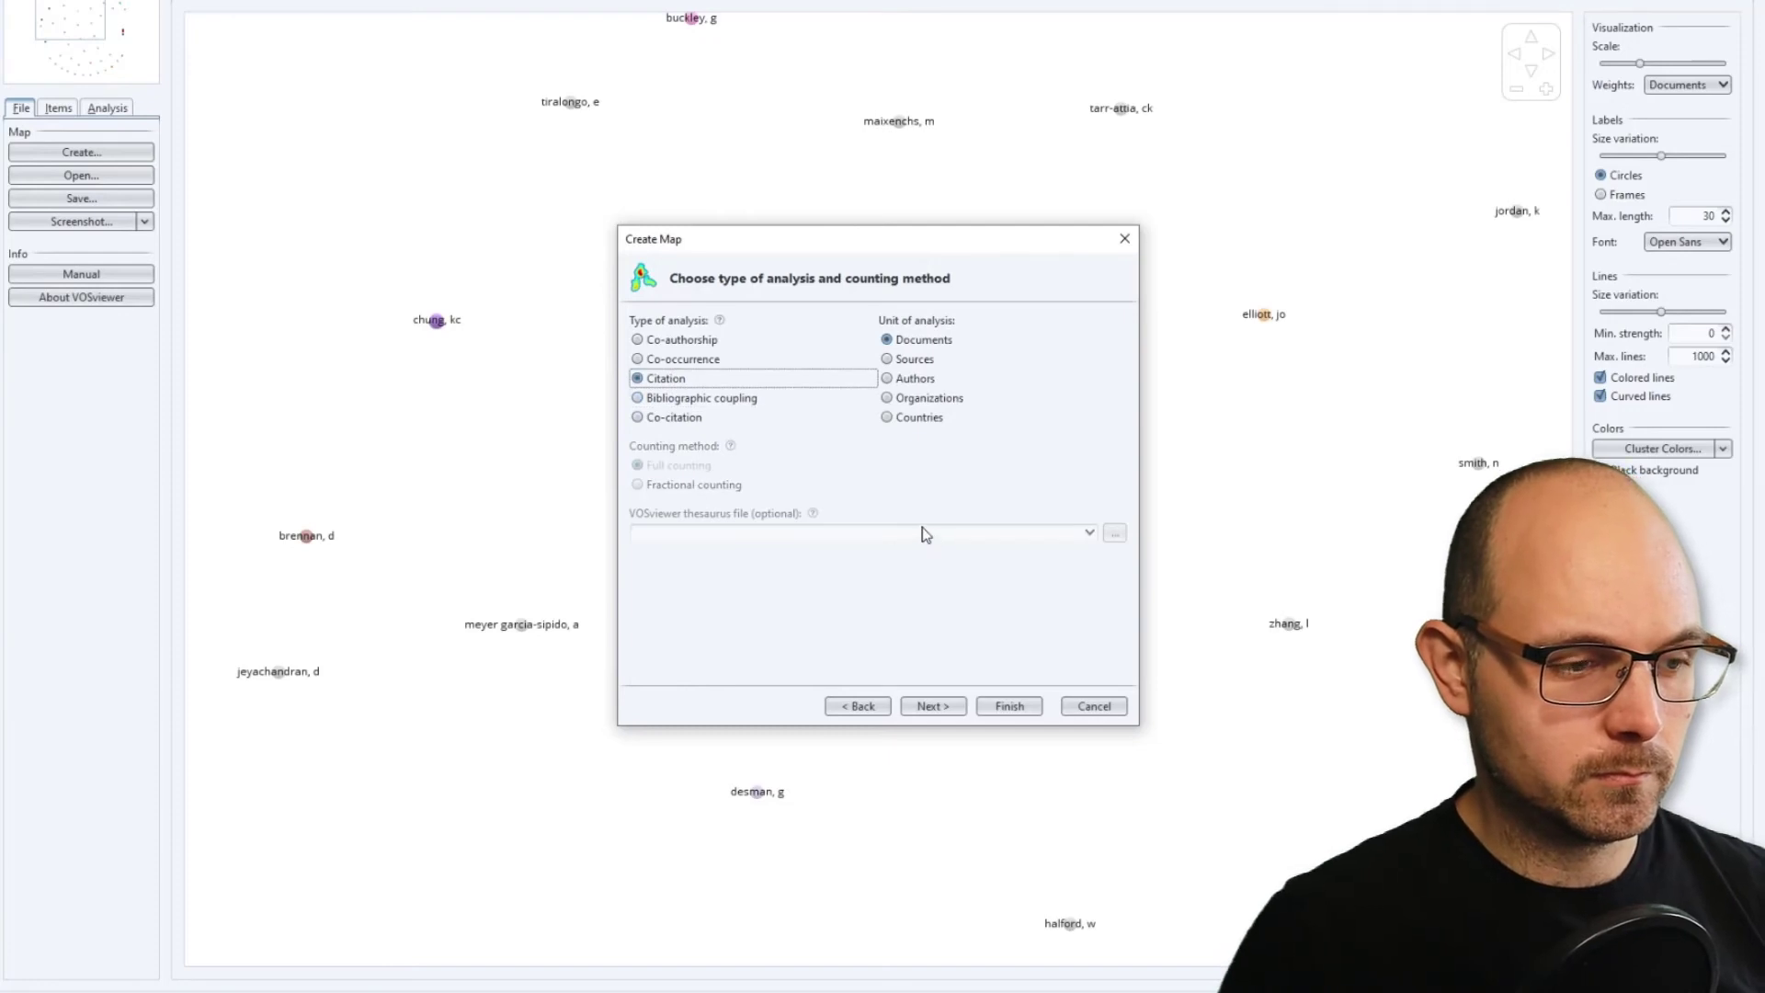
click(1008, 706)
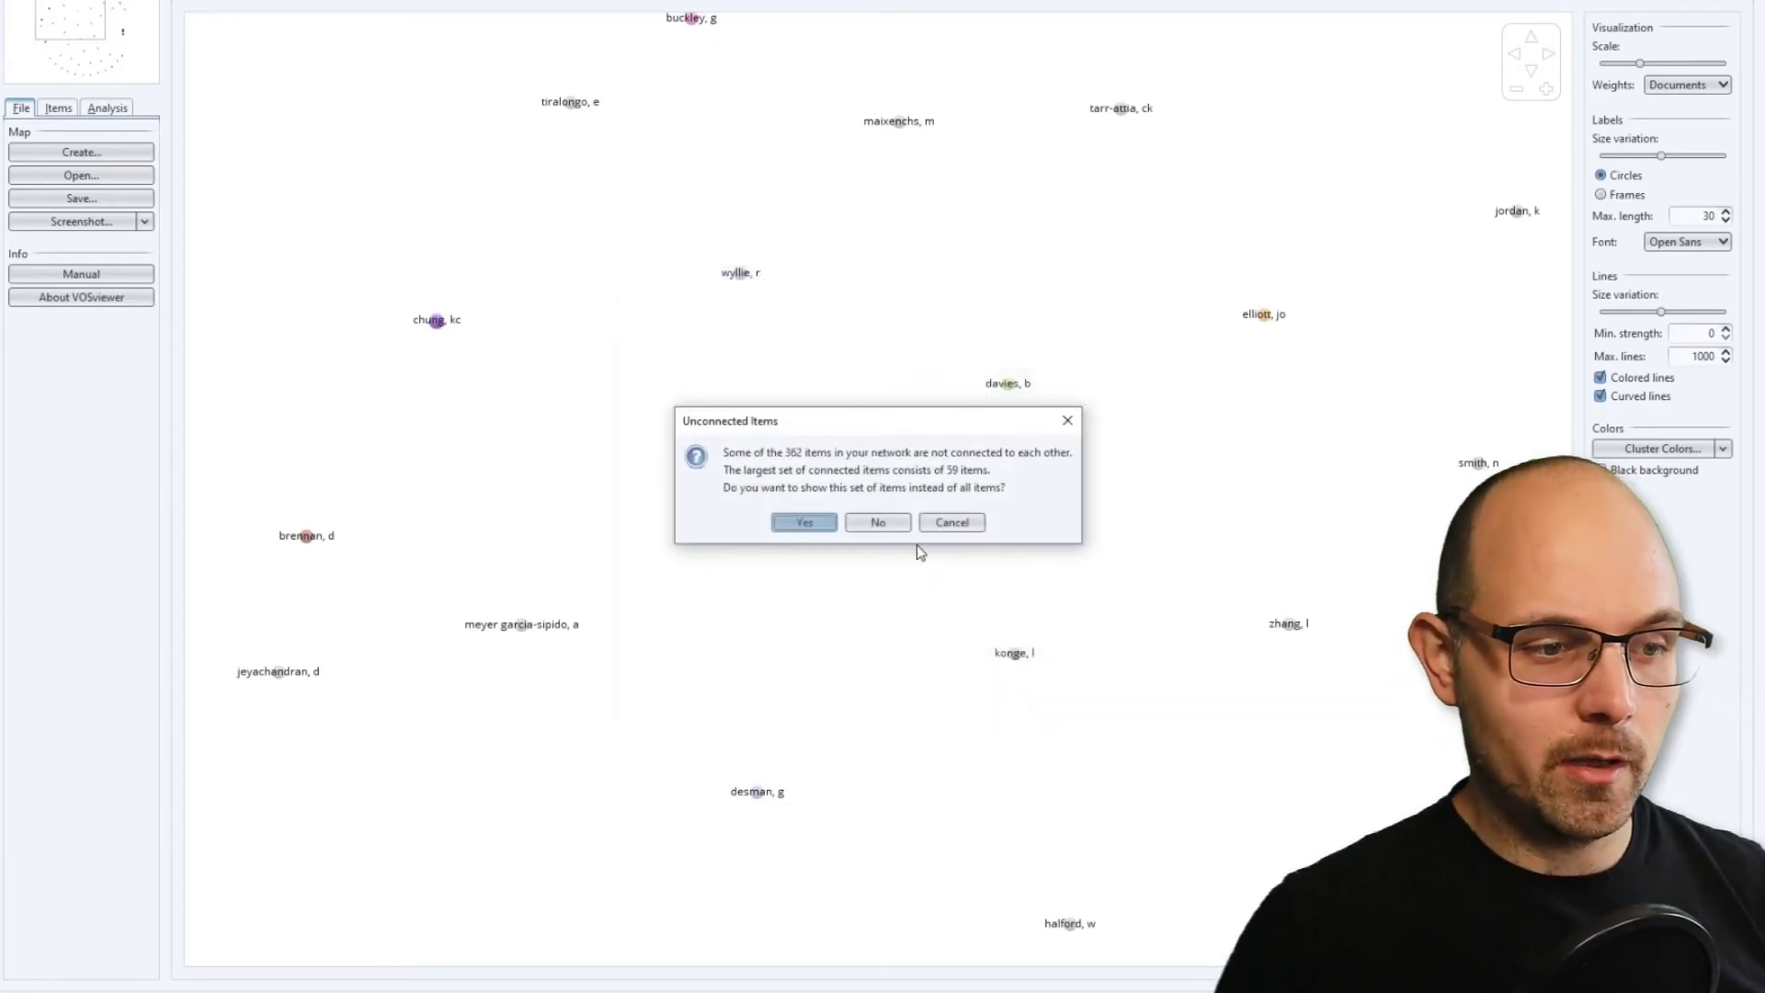
click(889, 524)
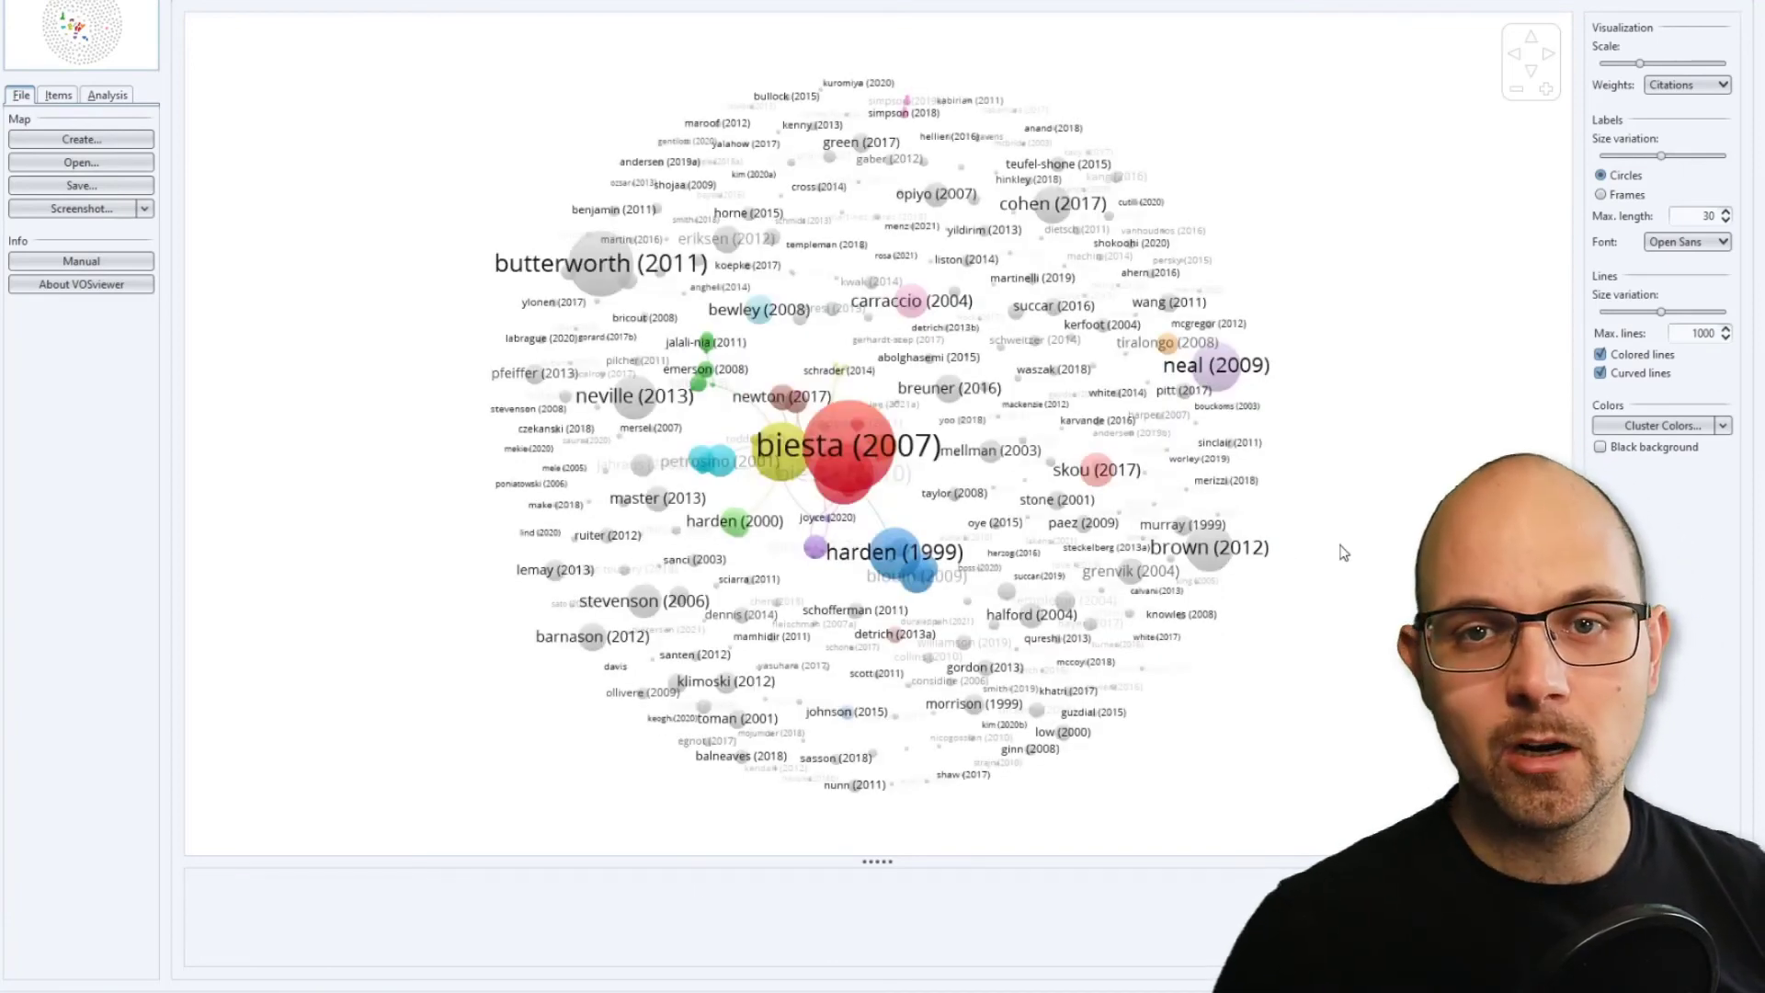
Examine the overall layout of connected and unconnected publications in the document citation map.
scroll(1014, 538, up, 5)
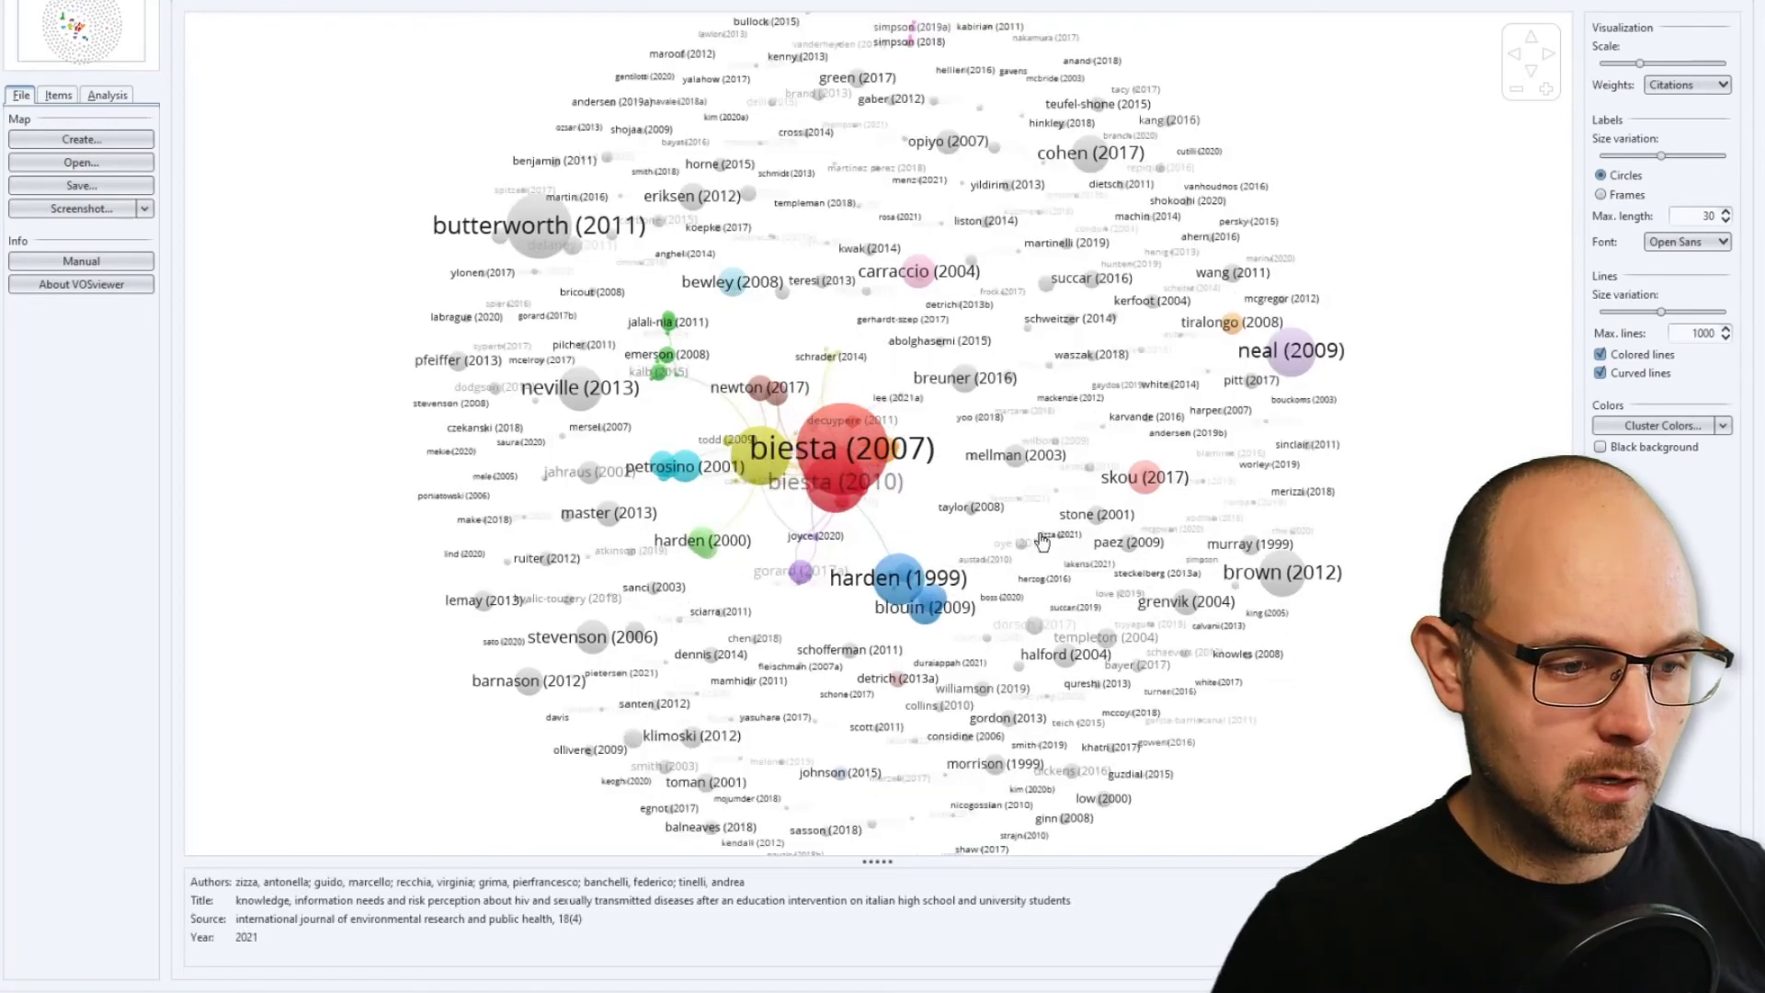
drag(985, 547, 1230, 488)
scroll(1229, 488, down, 5)
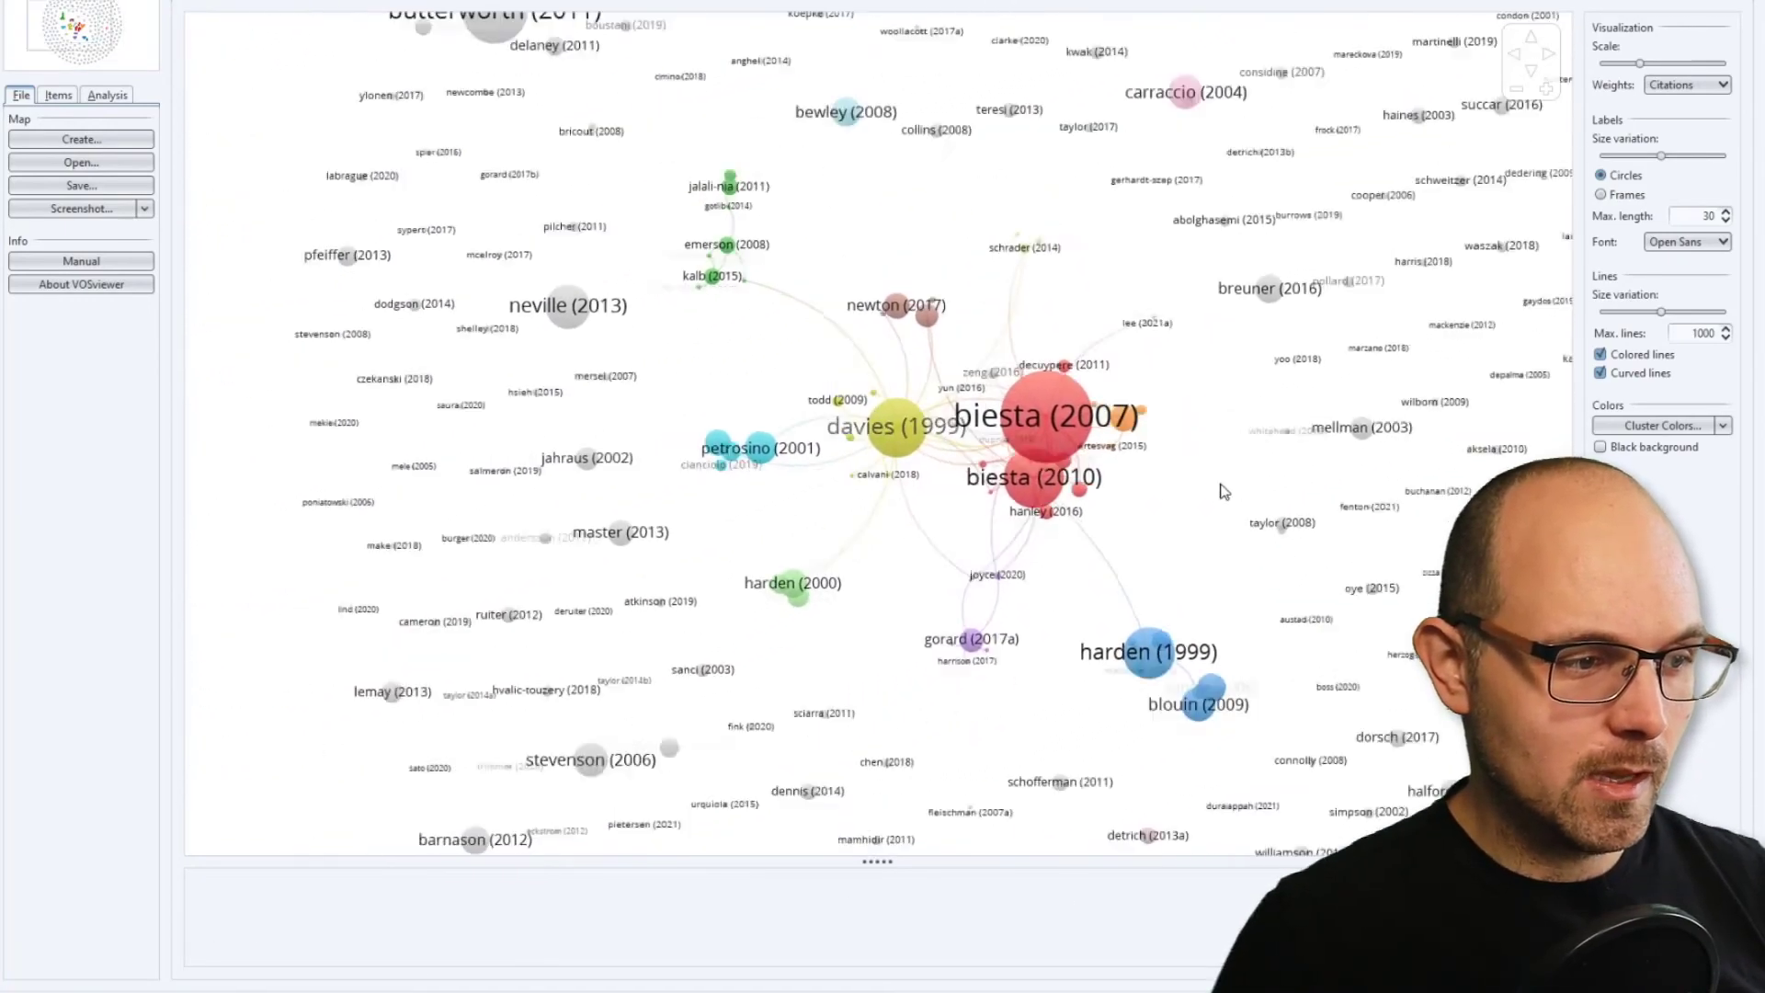
drag(1061, 460, 1019, 524)
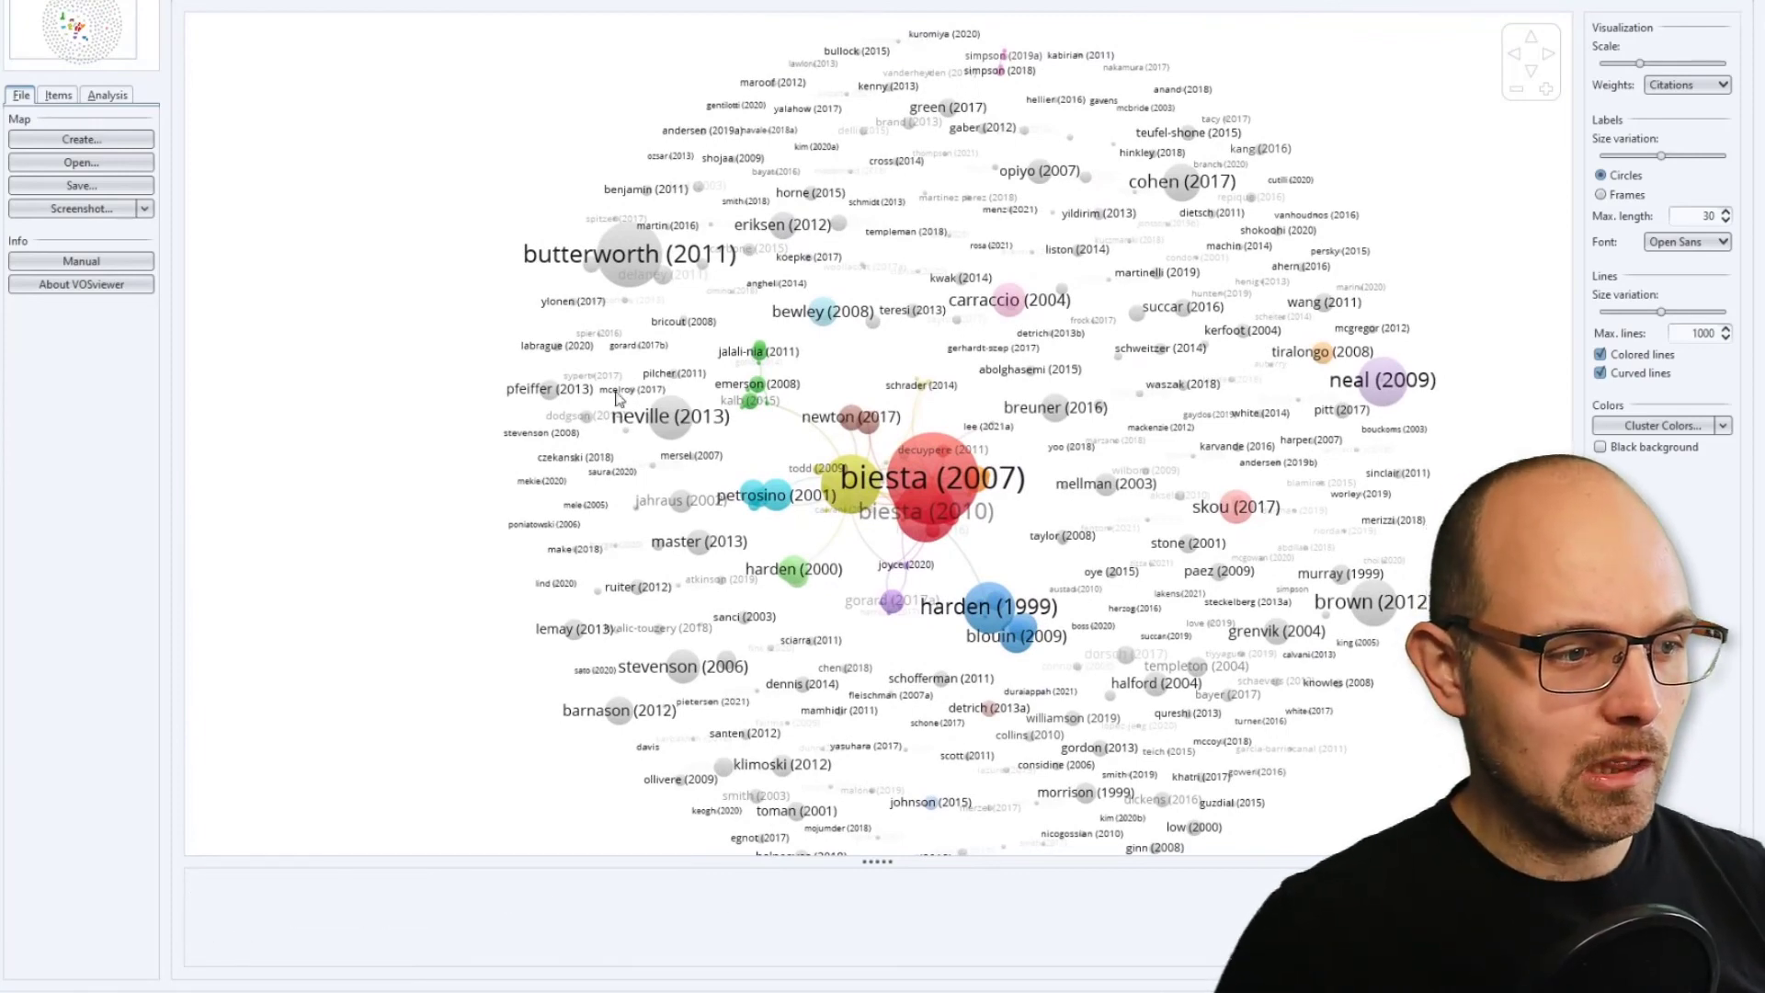
scroll(1026, 368, up, 4)
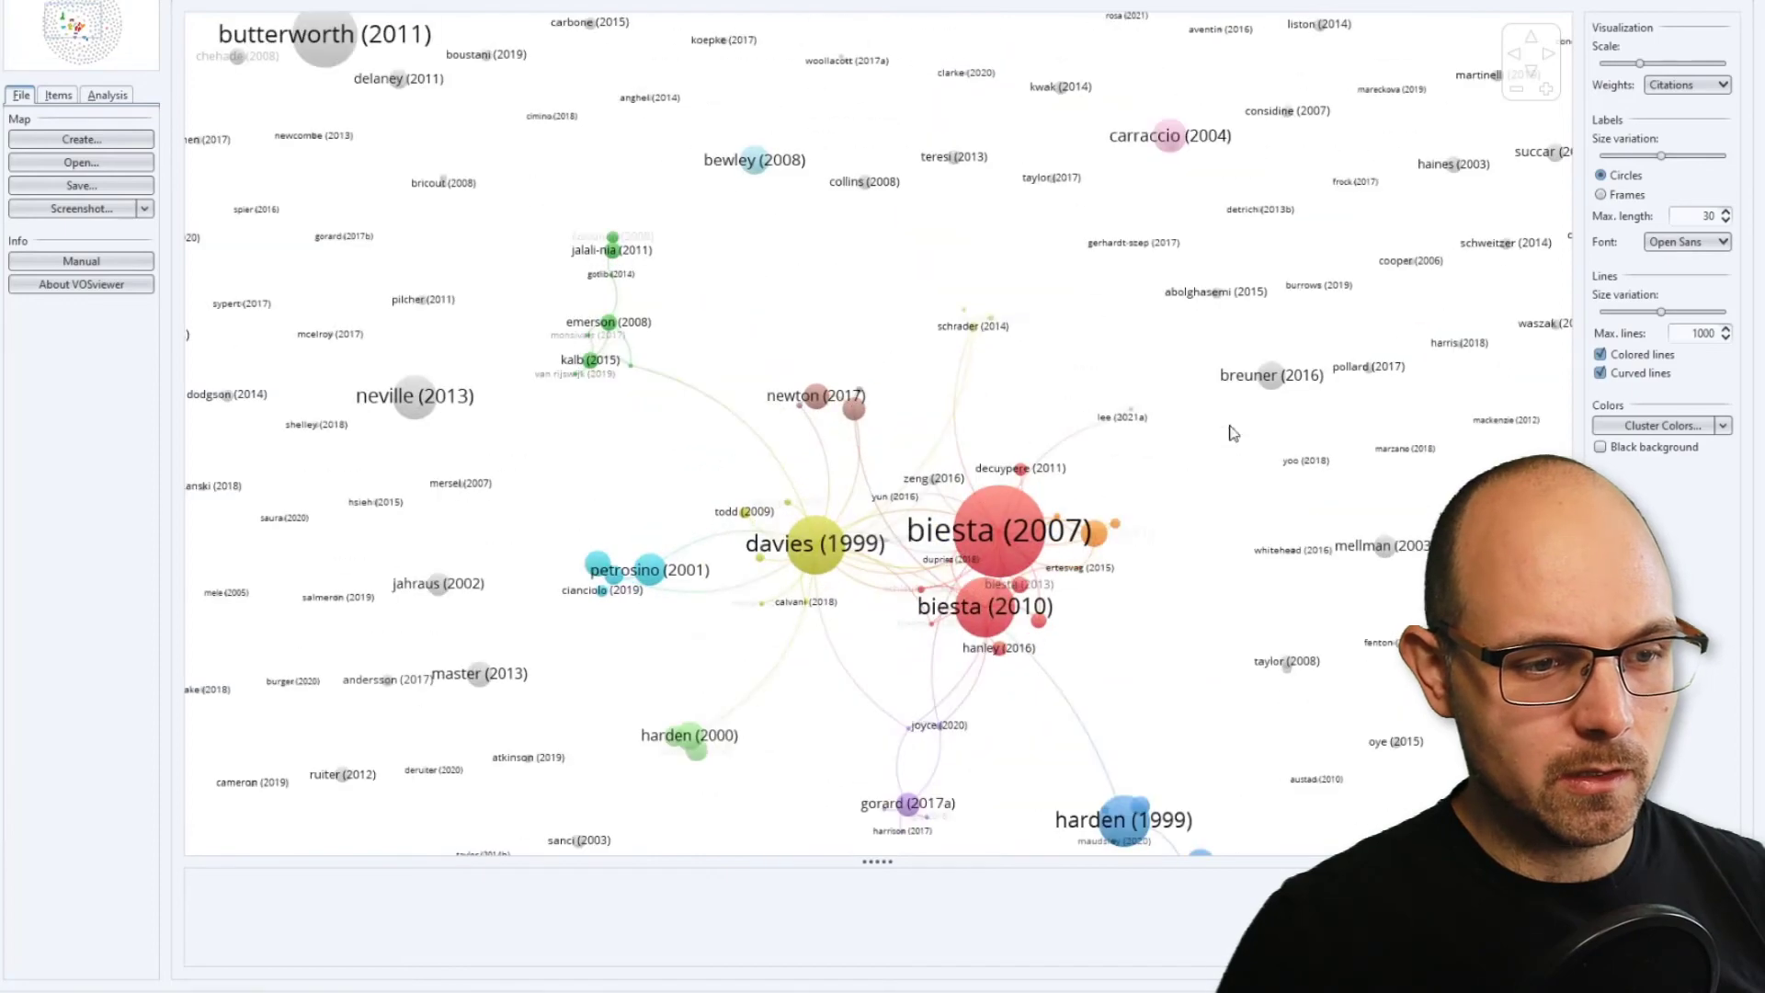
drag(1194, 289, 1226, 805)
drag(865, 567, 983, 20)
drag(979, 401, 1040, 254)
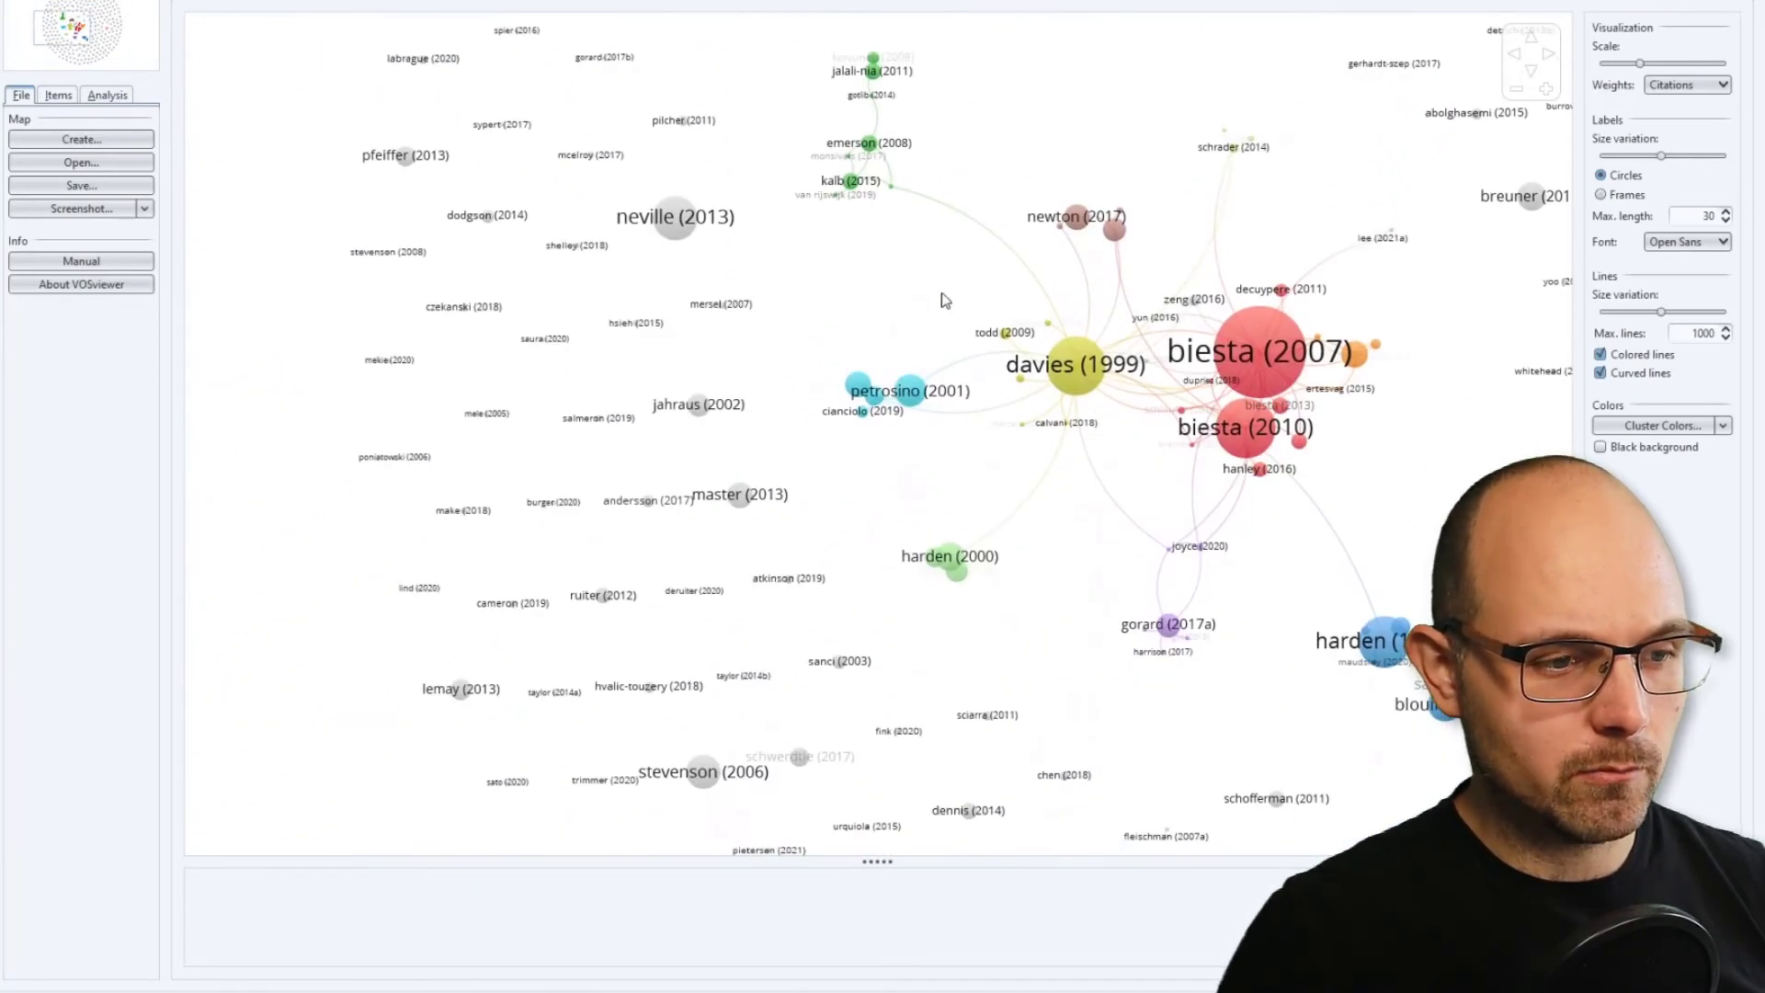
Inspect the coloured publication clusters at the centre of the document map and the links joining them.
scroll(942, 292, up, 3)
drag(883, 267, 773, 264)
drag(1122, 464, 898, 394)
drag(1221, 644, 1287, 693)
scroll(1158, 642, up, 3)
scroll(1066, 524, down, 1)
scroll(1018, 455, down, 8)
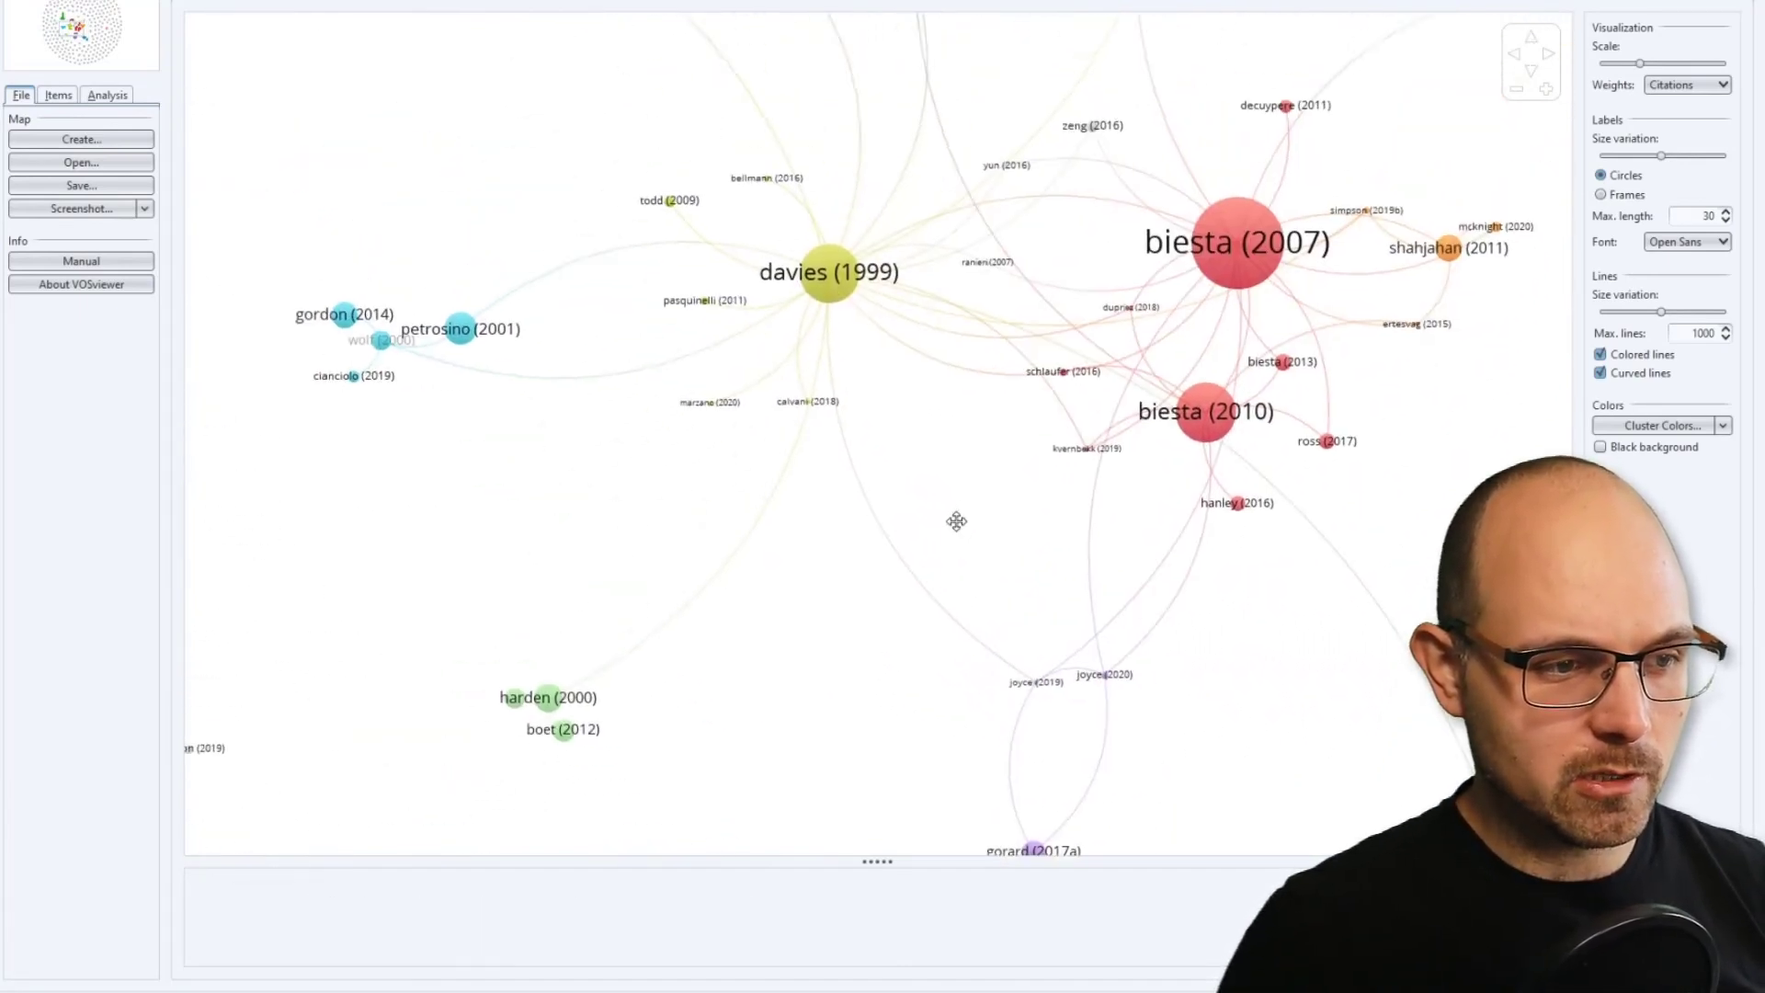
Inspect the citation links and publication details of the large yellow 1999 node and the large red 2007 and 2010 nodes.
drag(878, 644, 886, 599)
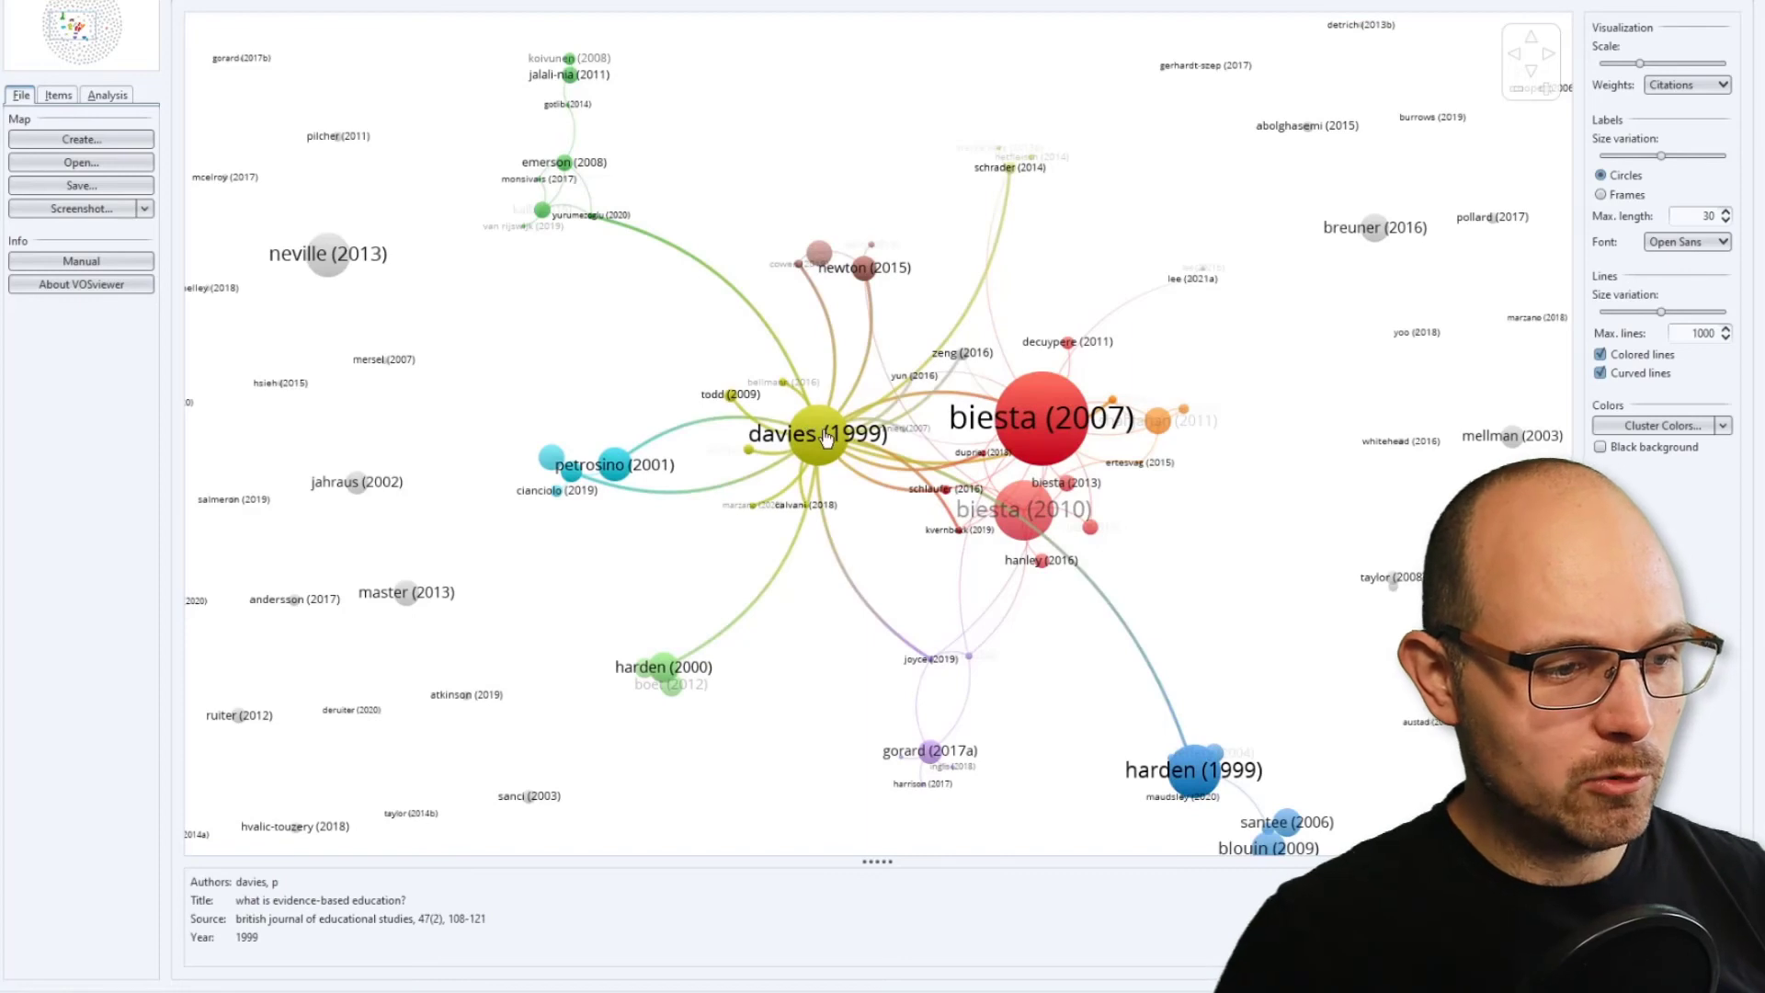
mouse_move(1028, 423)
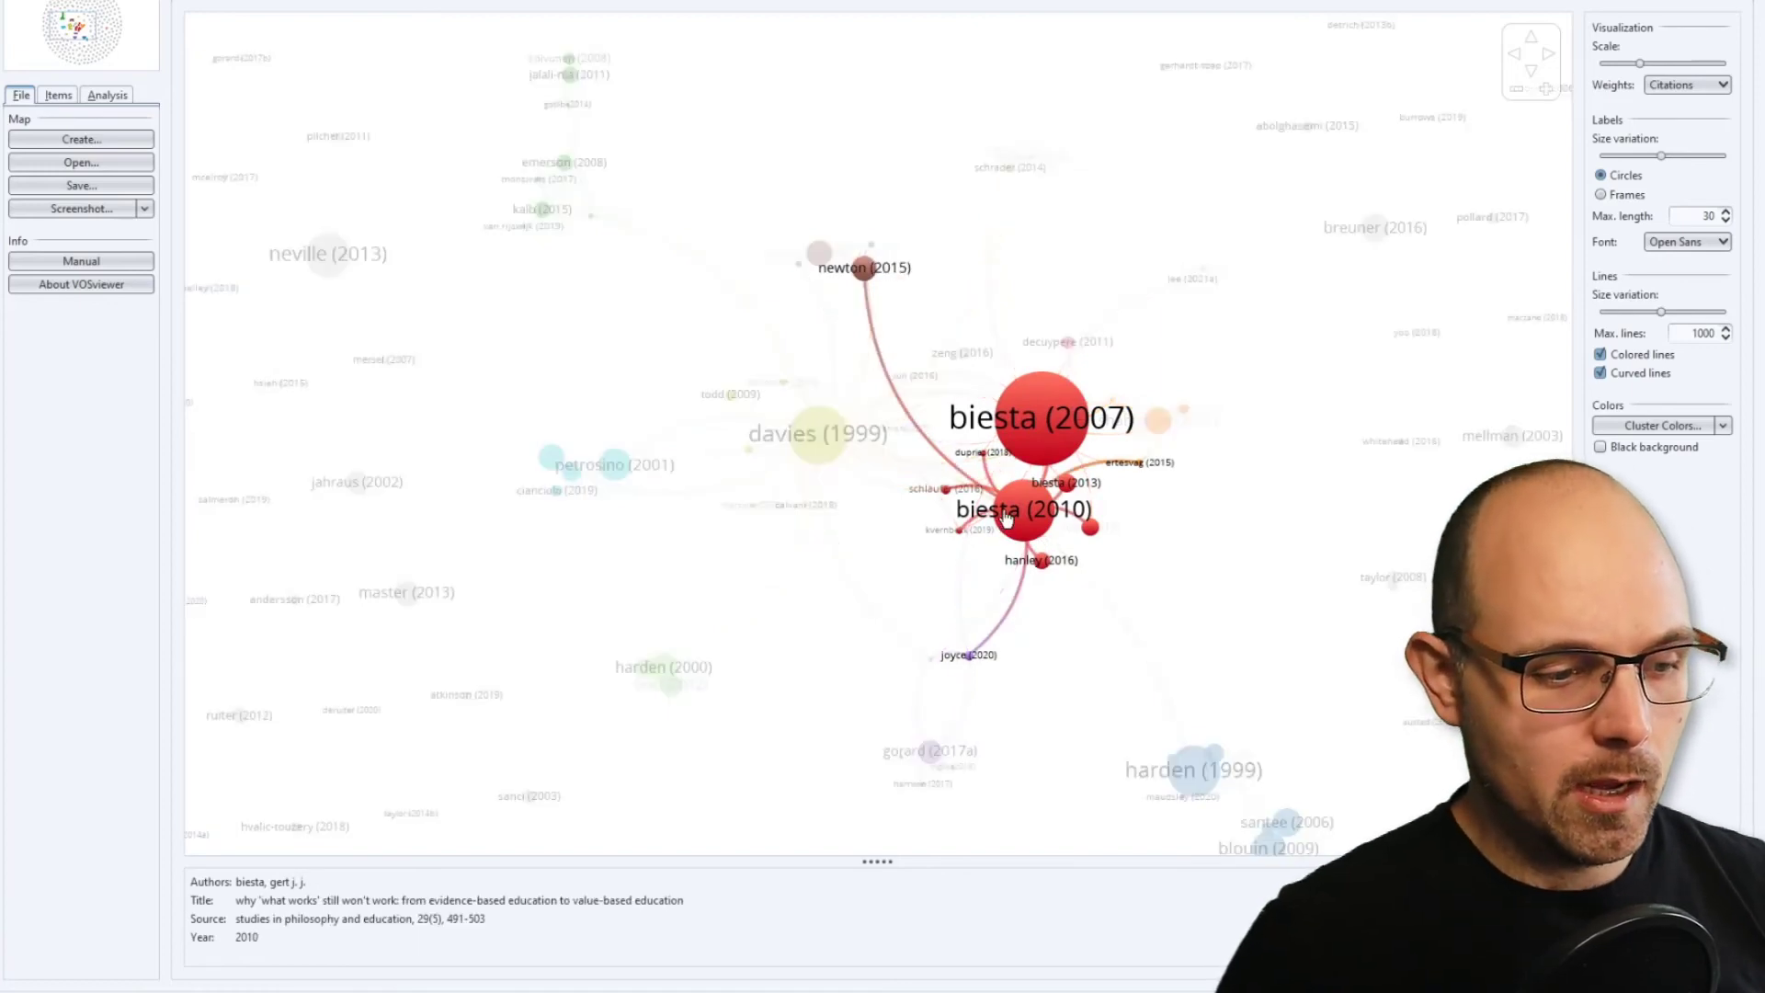
drag(1254, 623, 1230, 550)
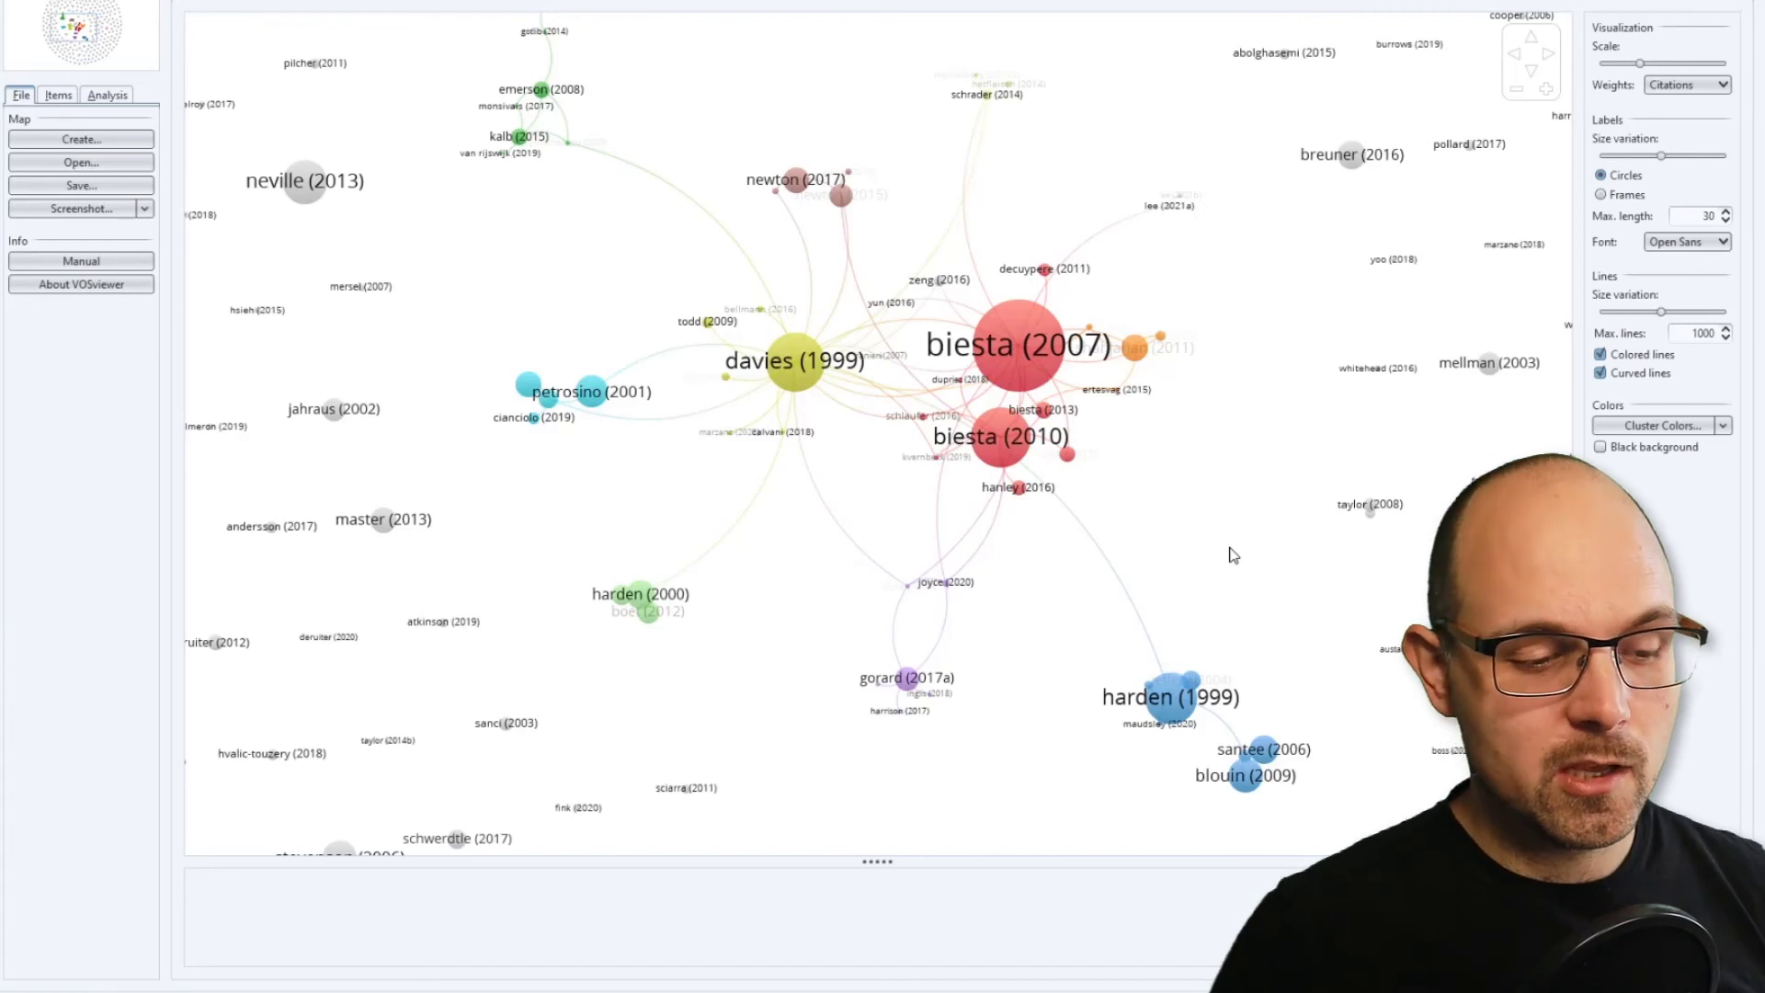
drag(1201, 547, 1223, 593)
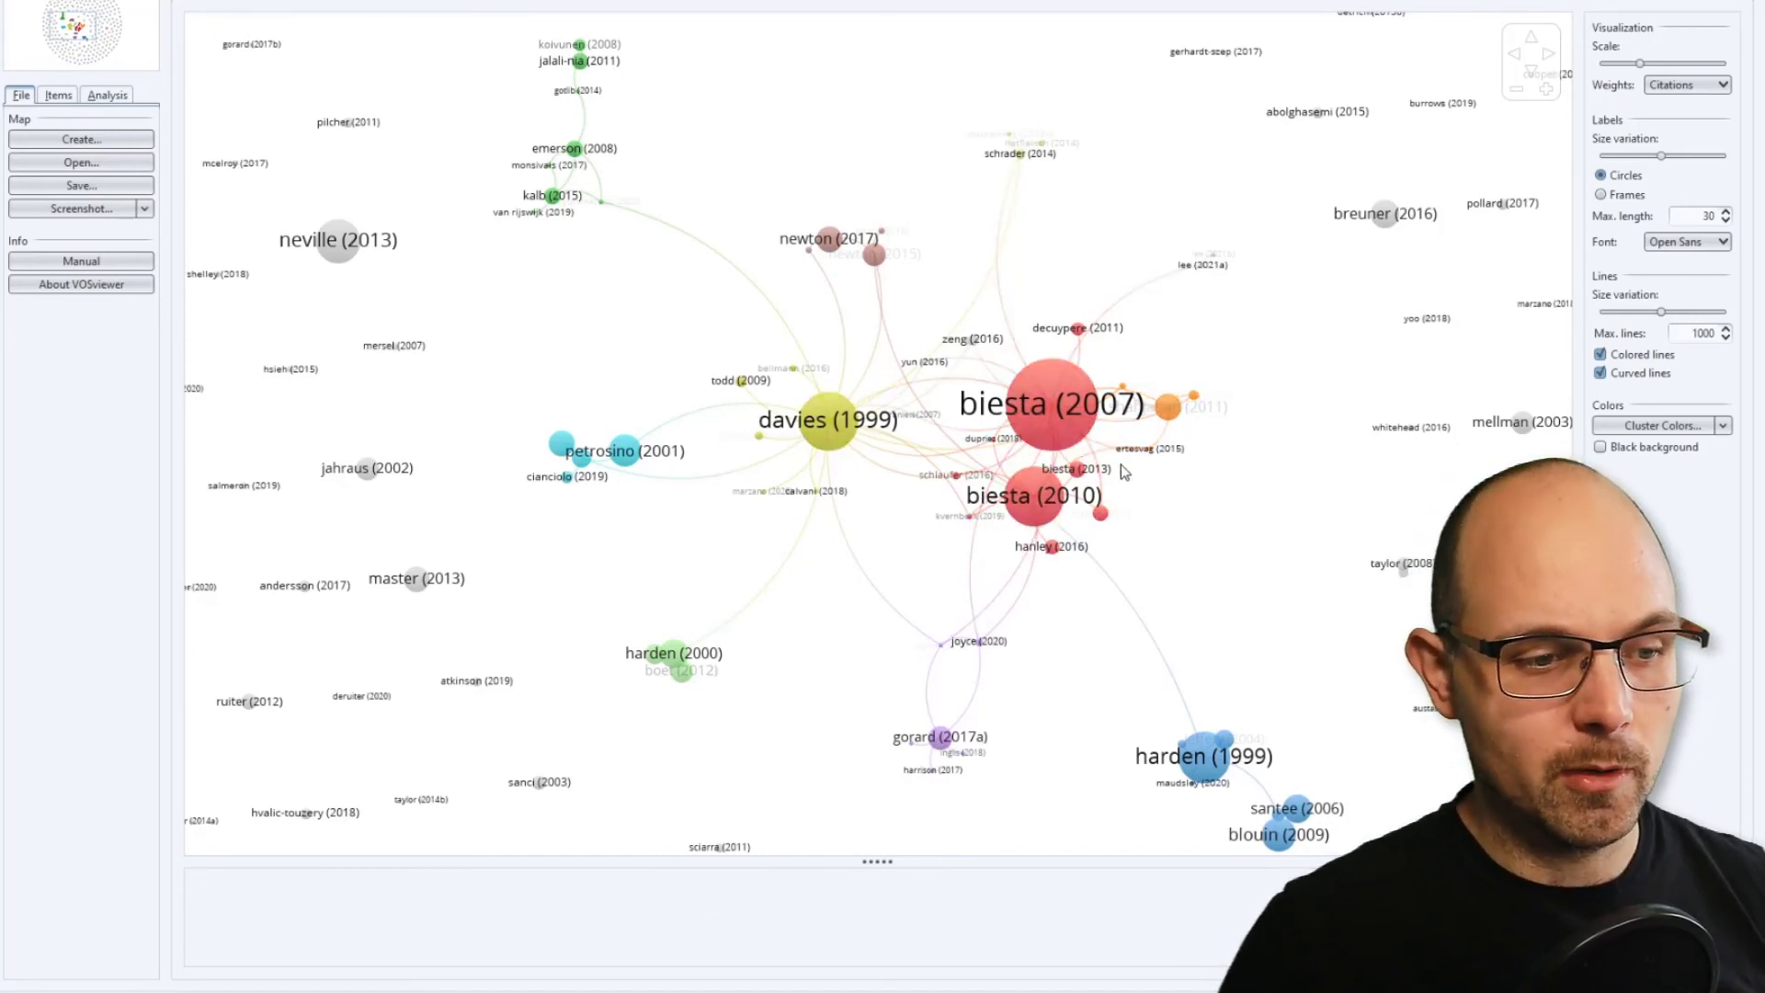
mouse_move(1051, 394)
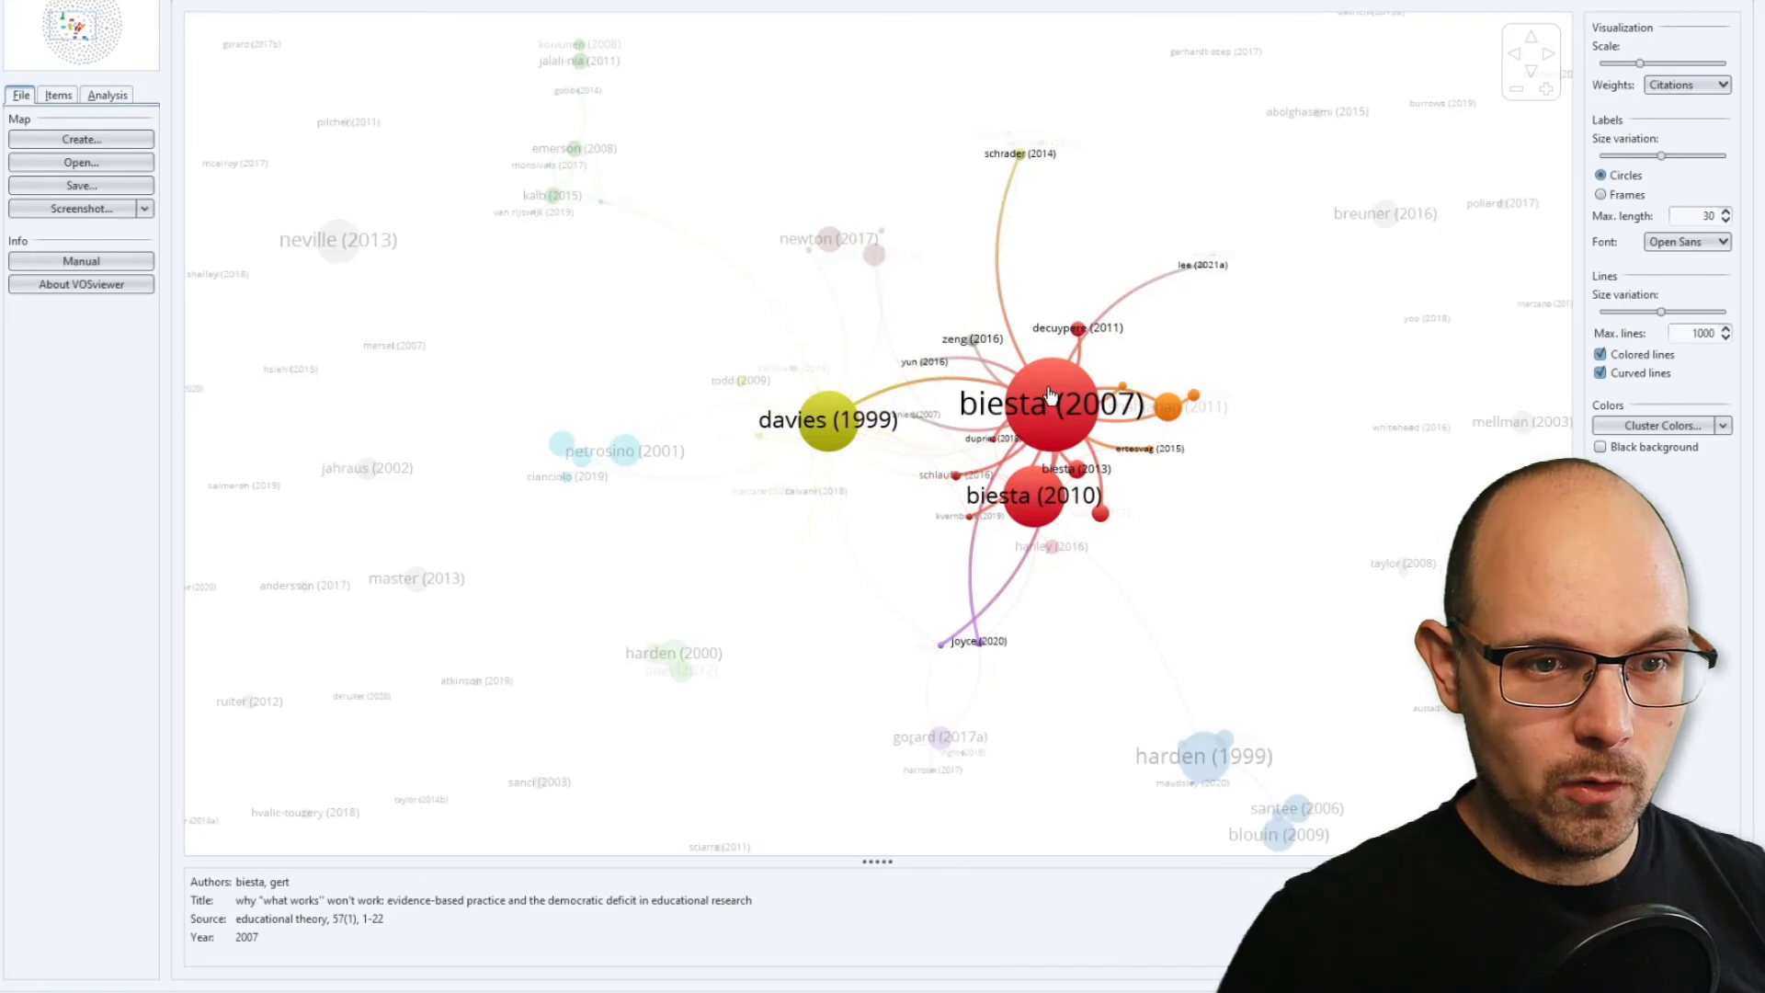
View the document map in the overlay visualization scored by publication year and return to the network visualization.
click(1706, 89)
click(1706, 90)
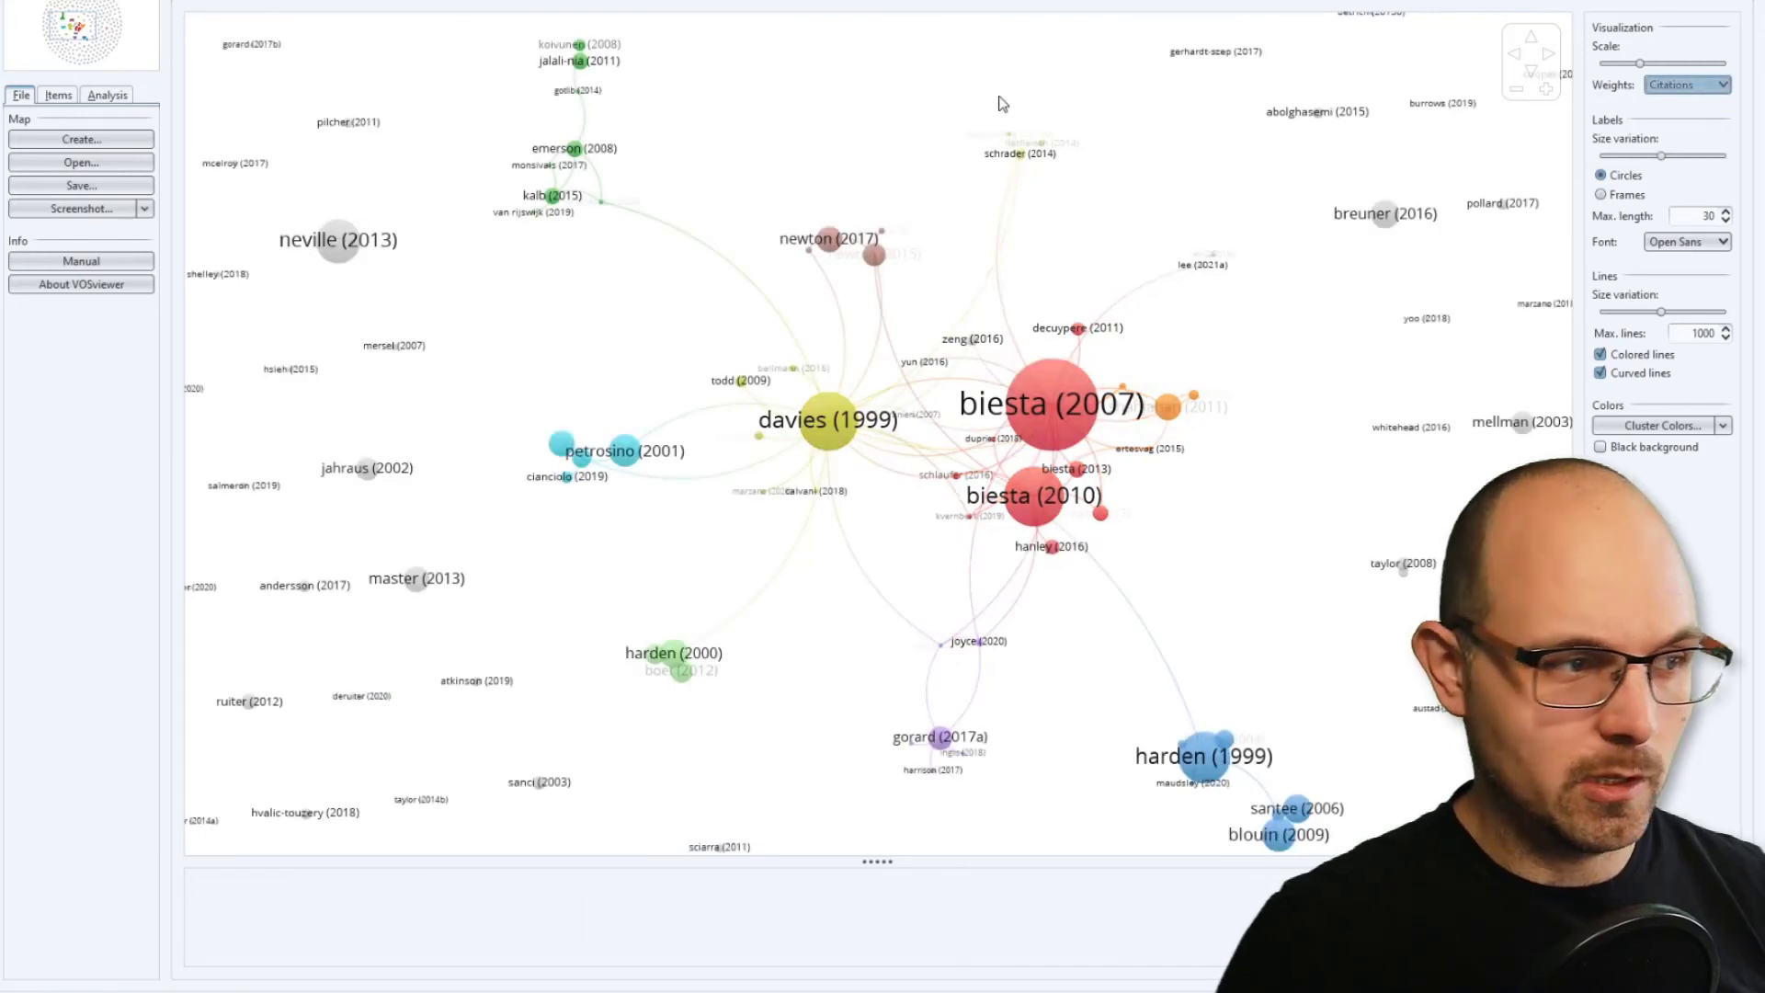
click(372, 0)
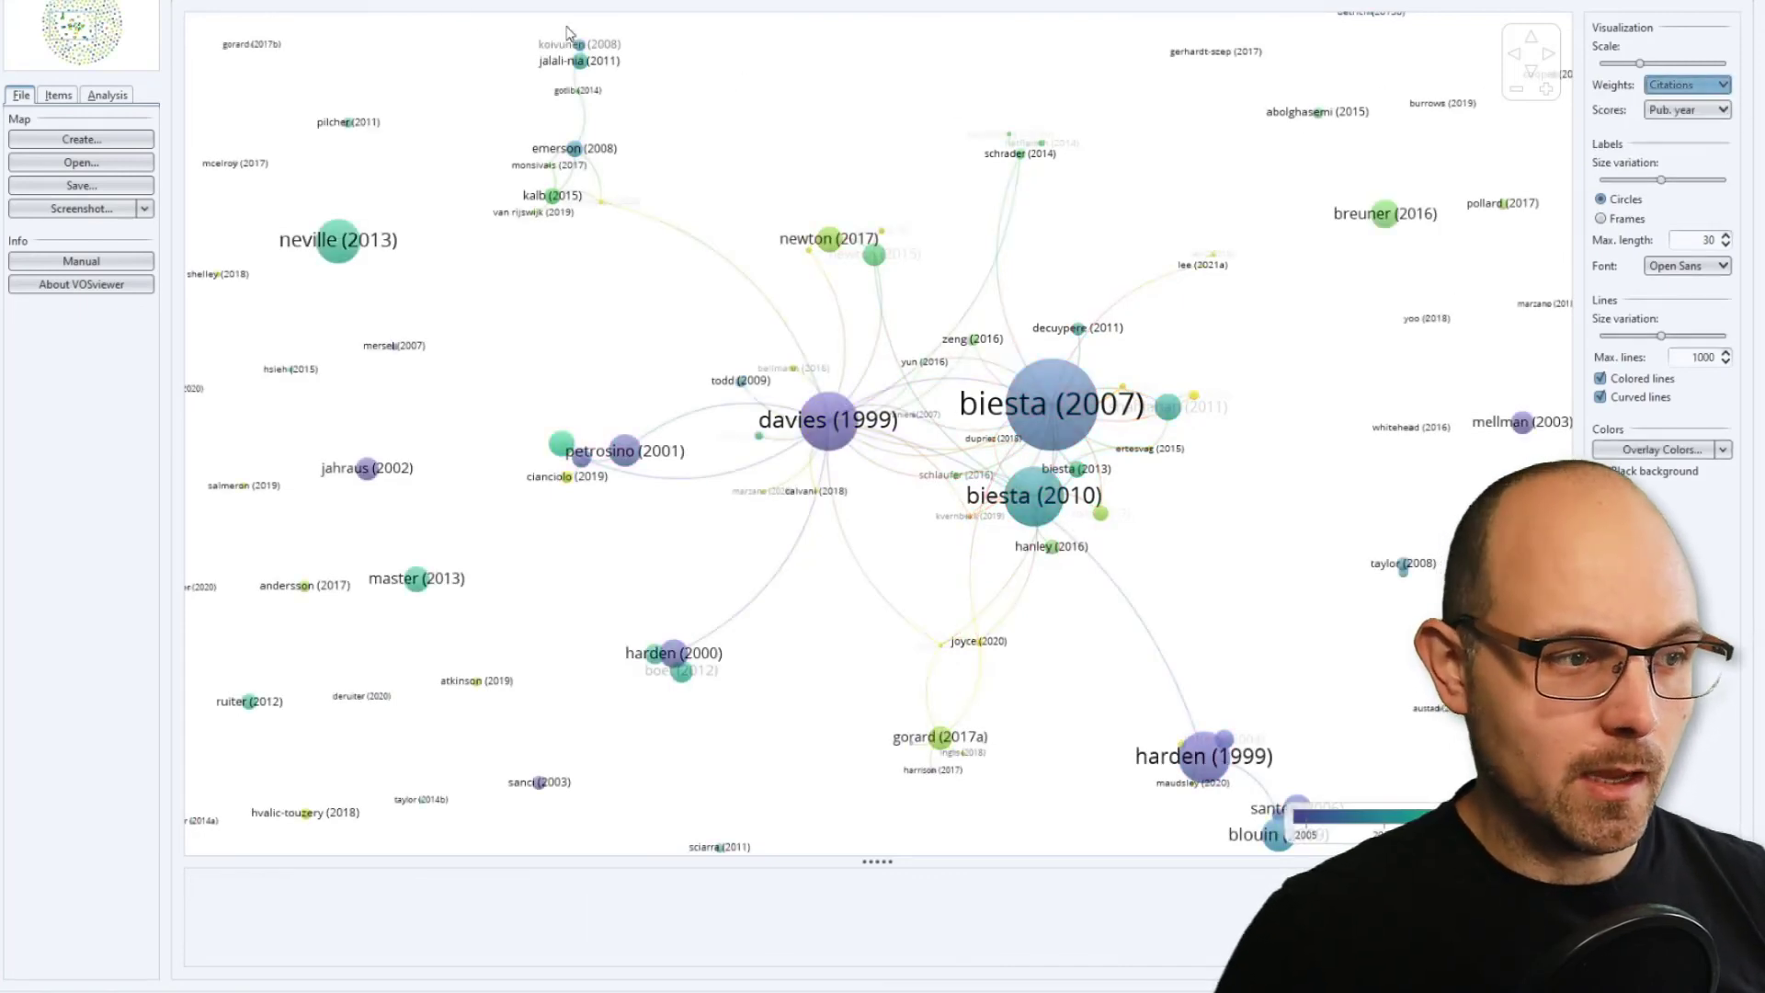
click(247, 0)
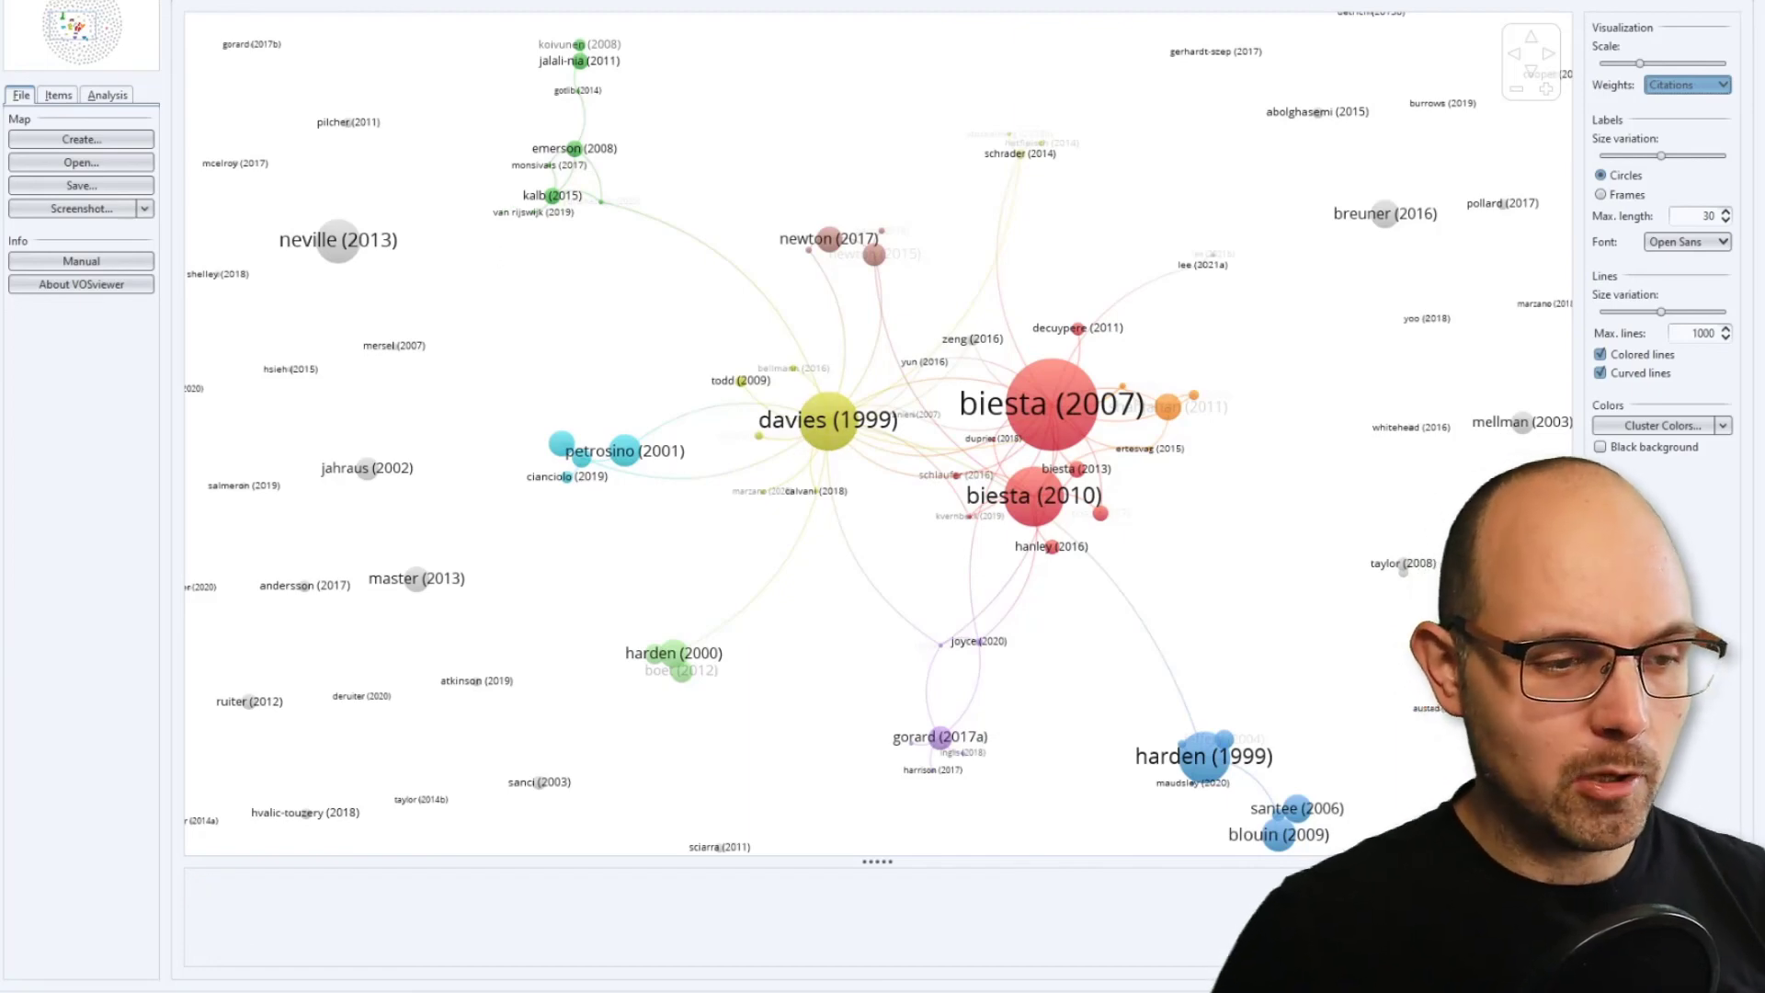
View the document map in the item density visualization and return to the network visualization.
click(363, 1)
click(485, 1)
drag(598, 253, 786, 234)
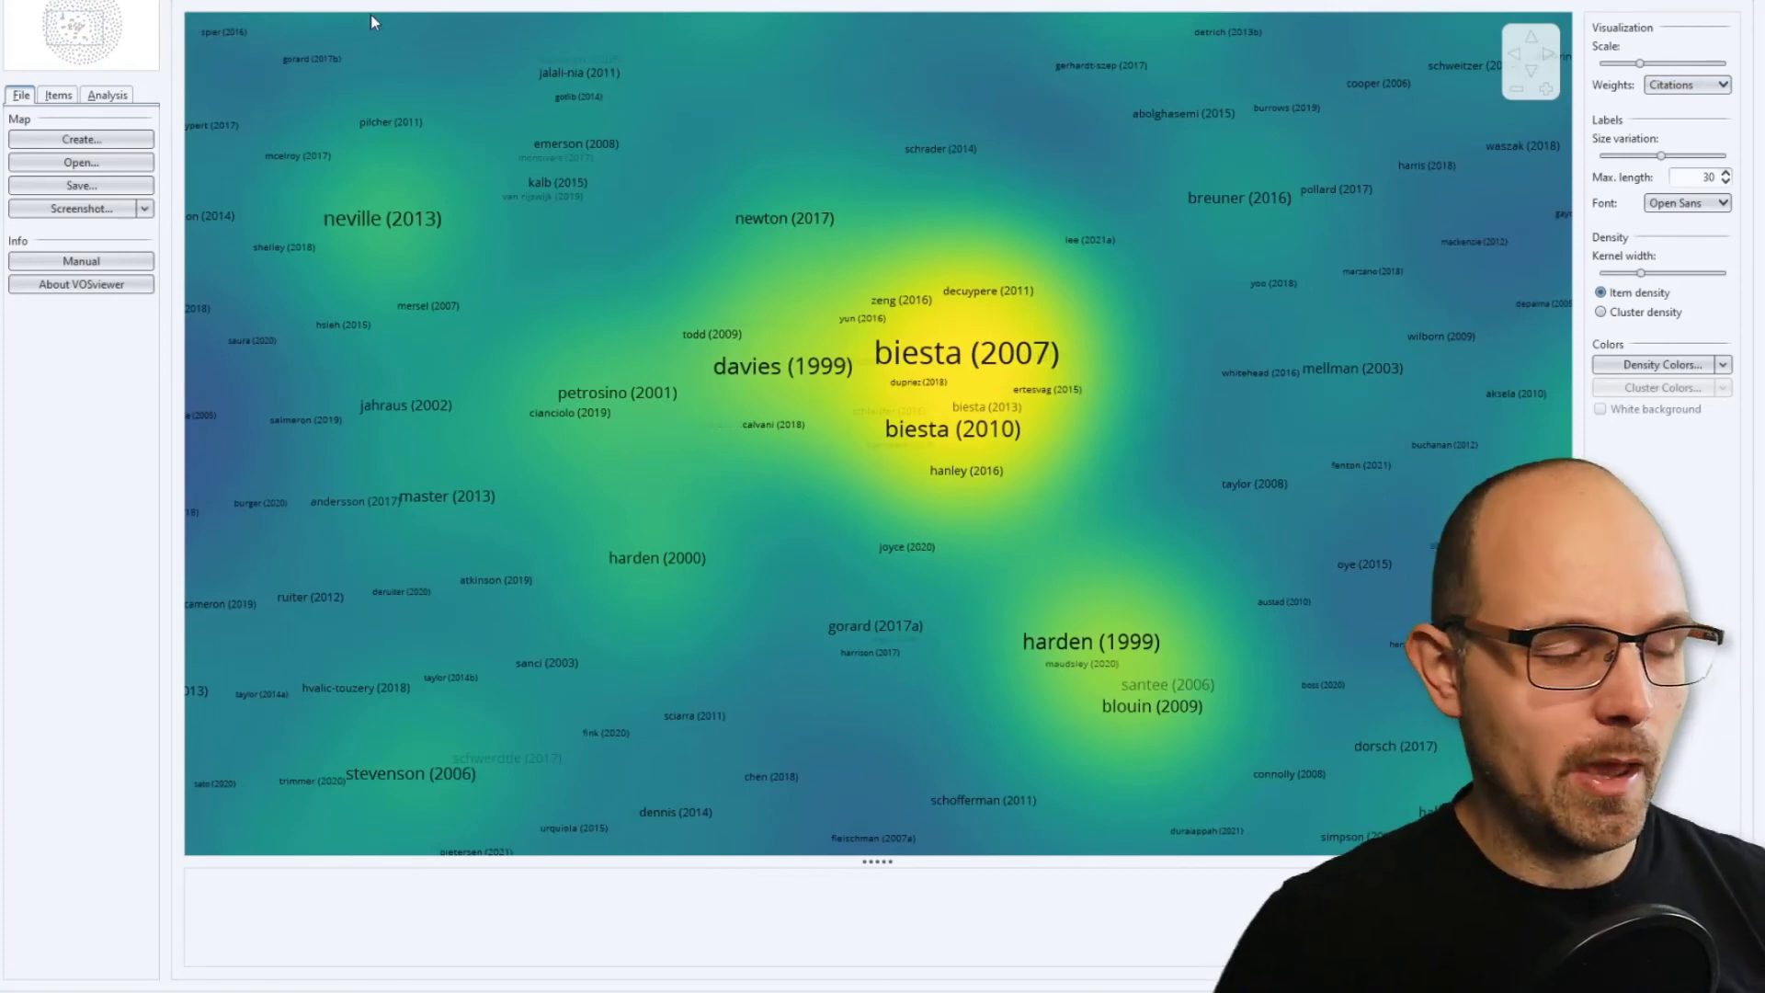
click(271, 1)
drag(681, 259, 813, 324)
scroll(826, 295, up, 2)
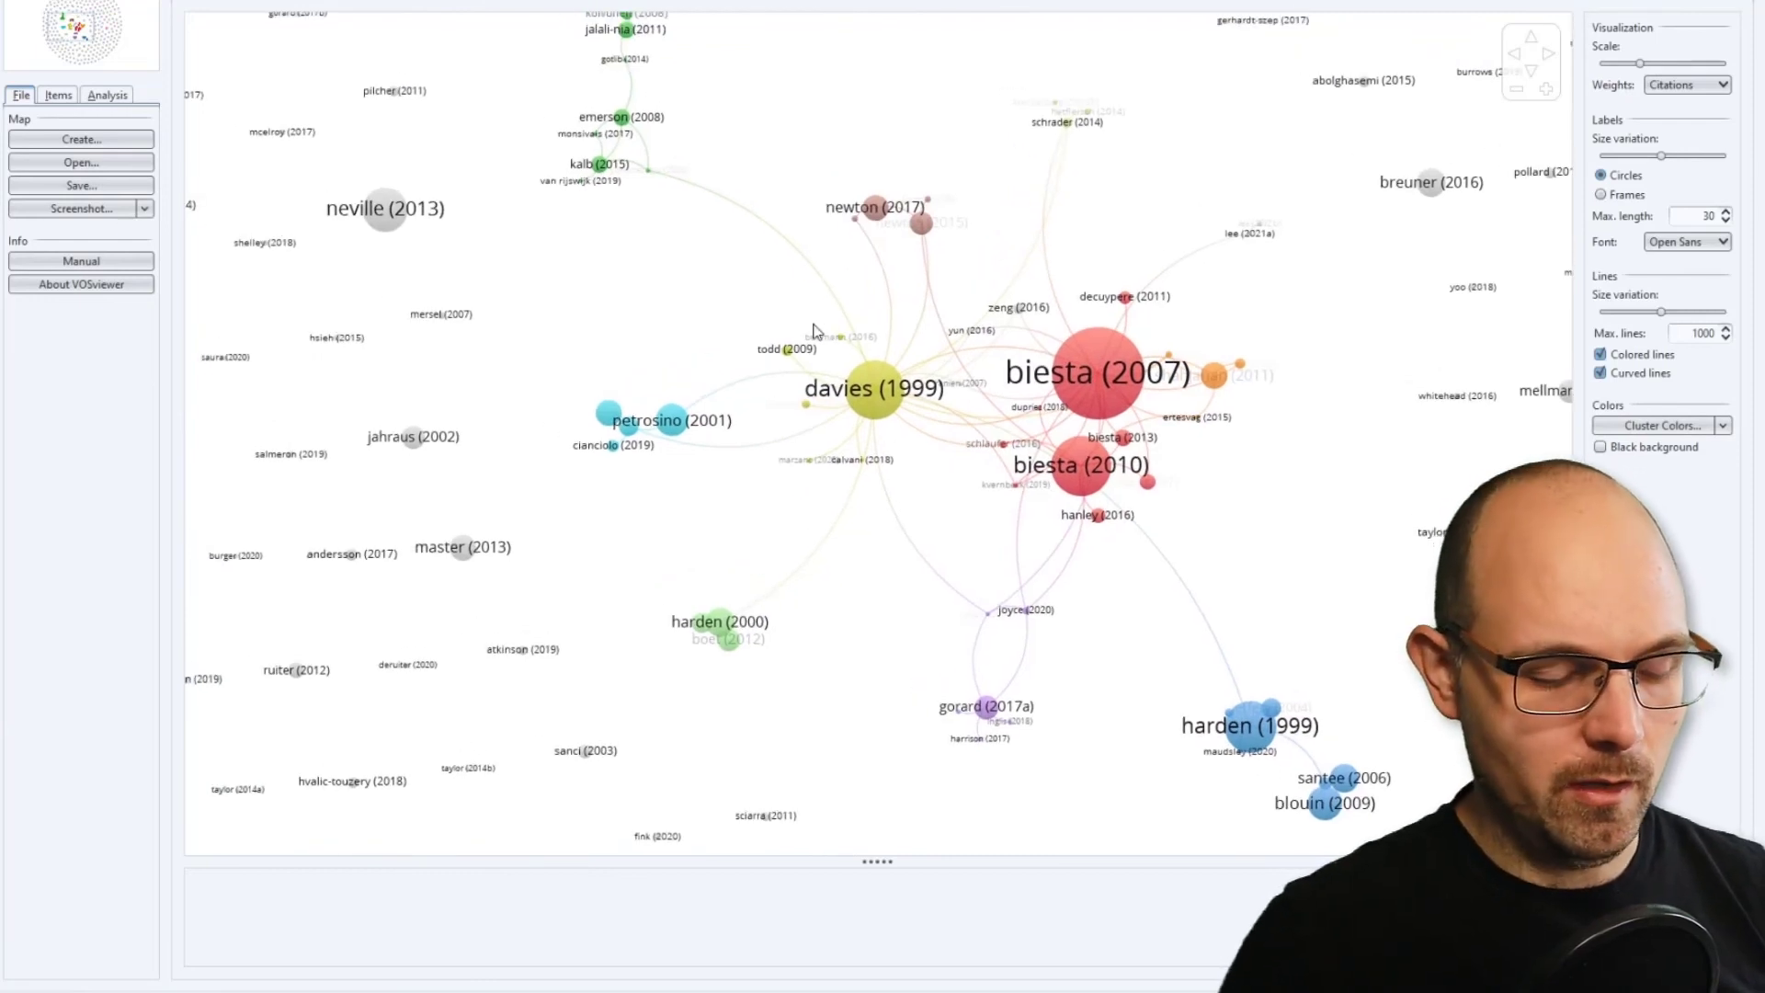